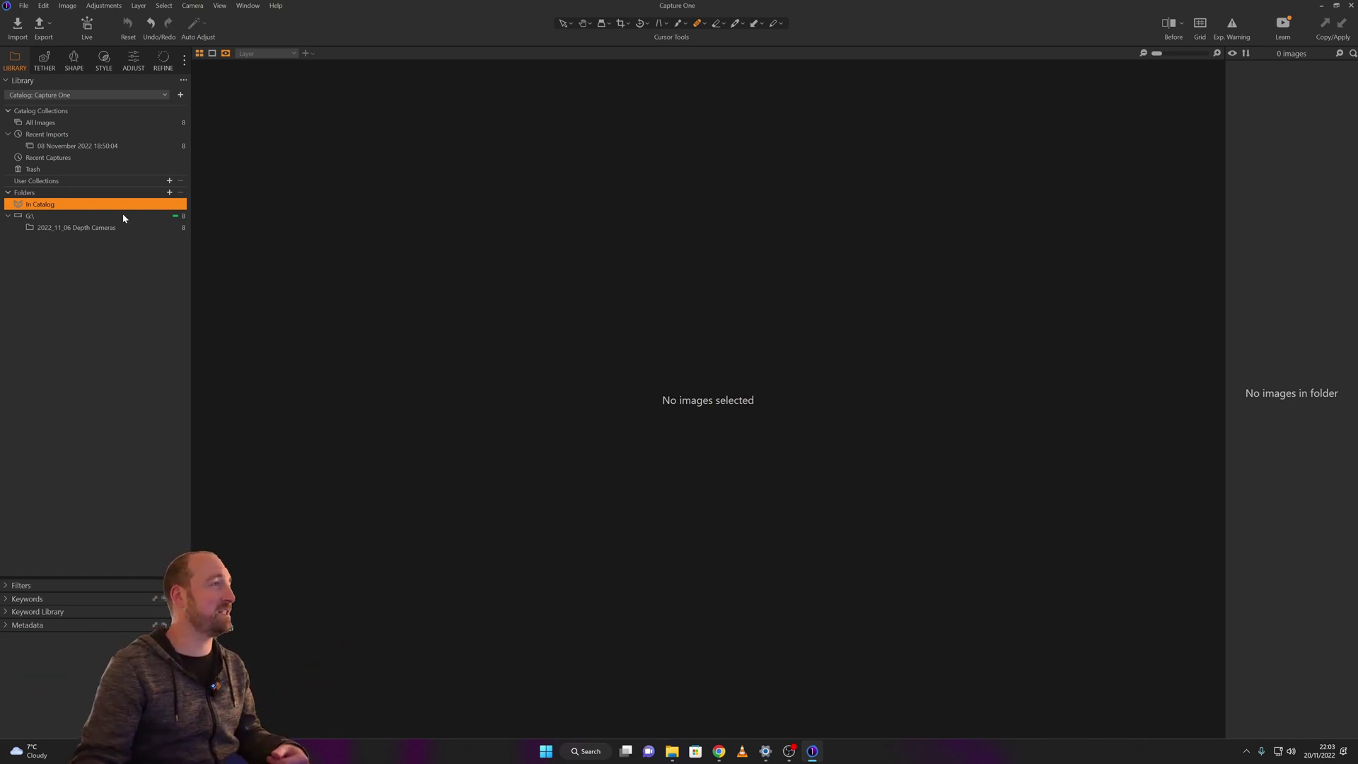
left_click(18, 26)
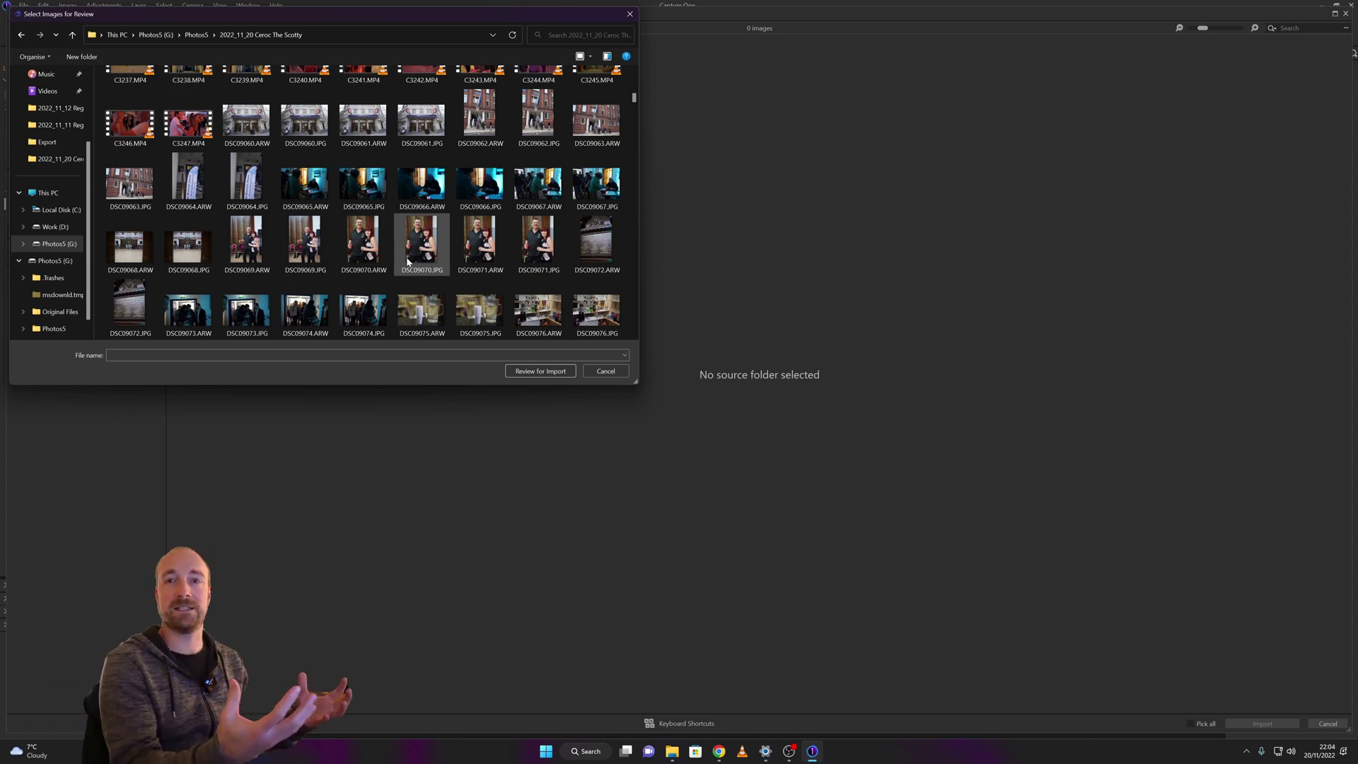
key("ctrl+a")
scroll(407, 262, "down", 10)
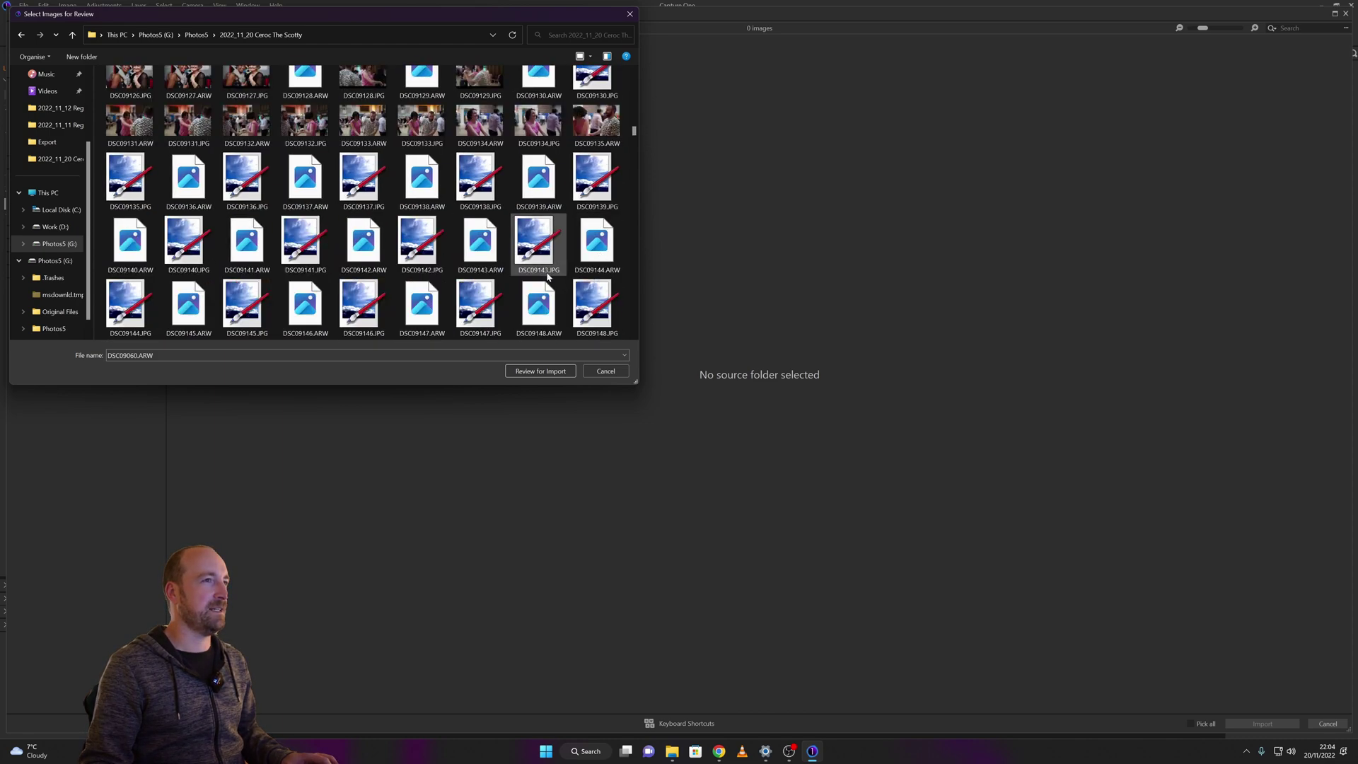
left_click_drag(634, 131, 634, 339)
key("ctrl+a")
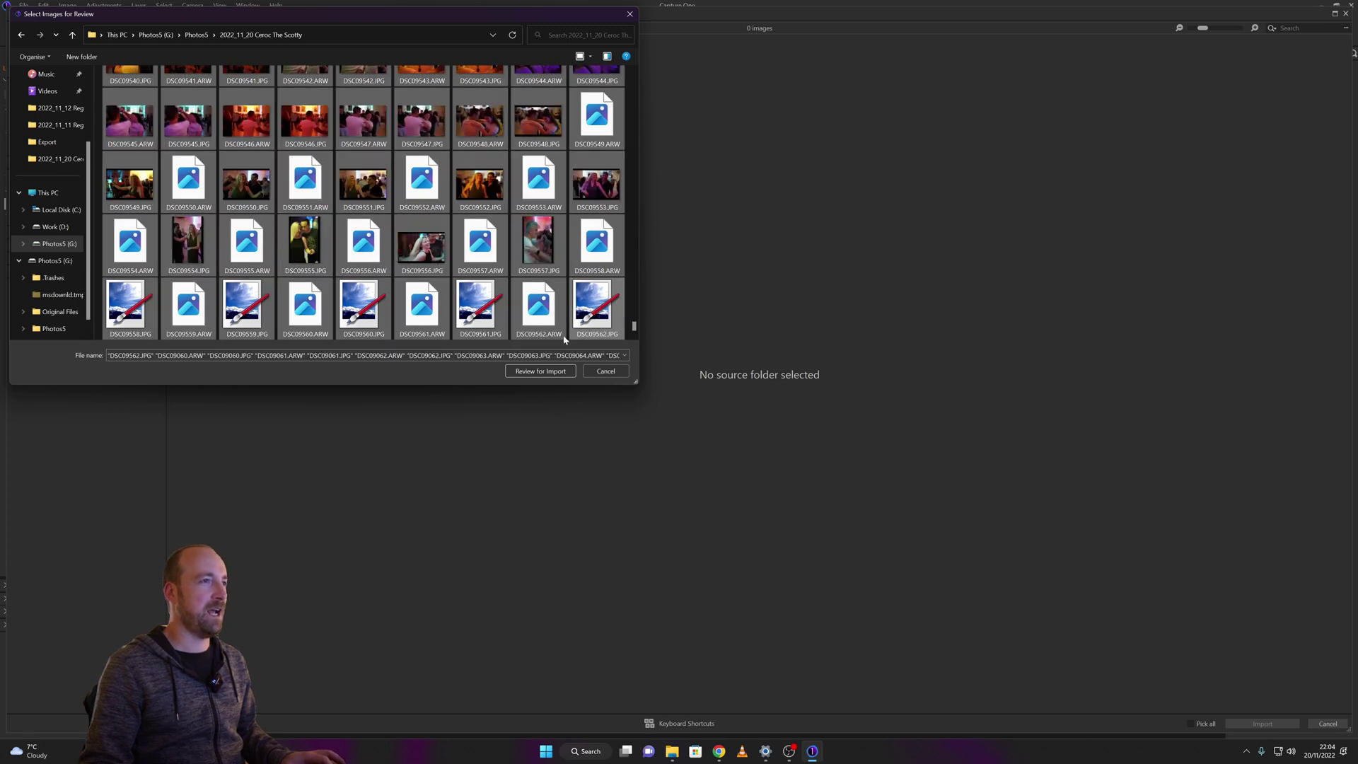
left_click(538, 371)
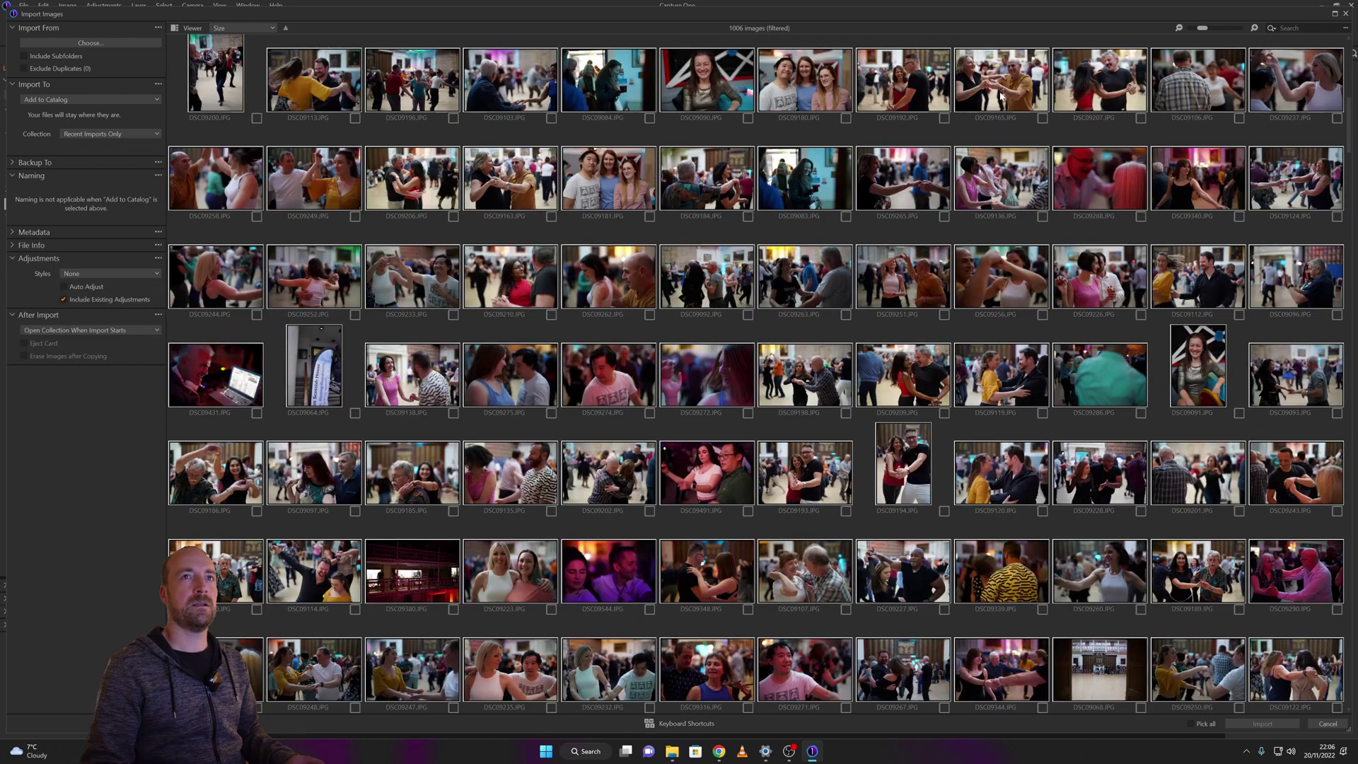
left_click(1346, 14)
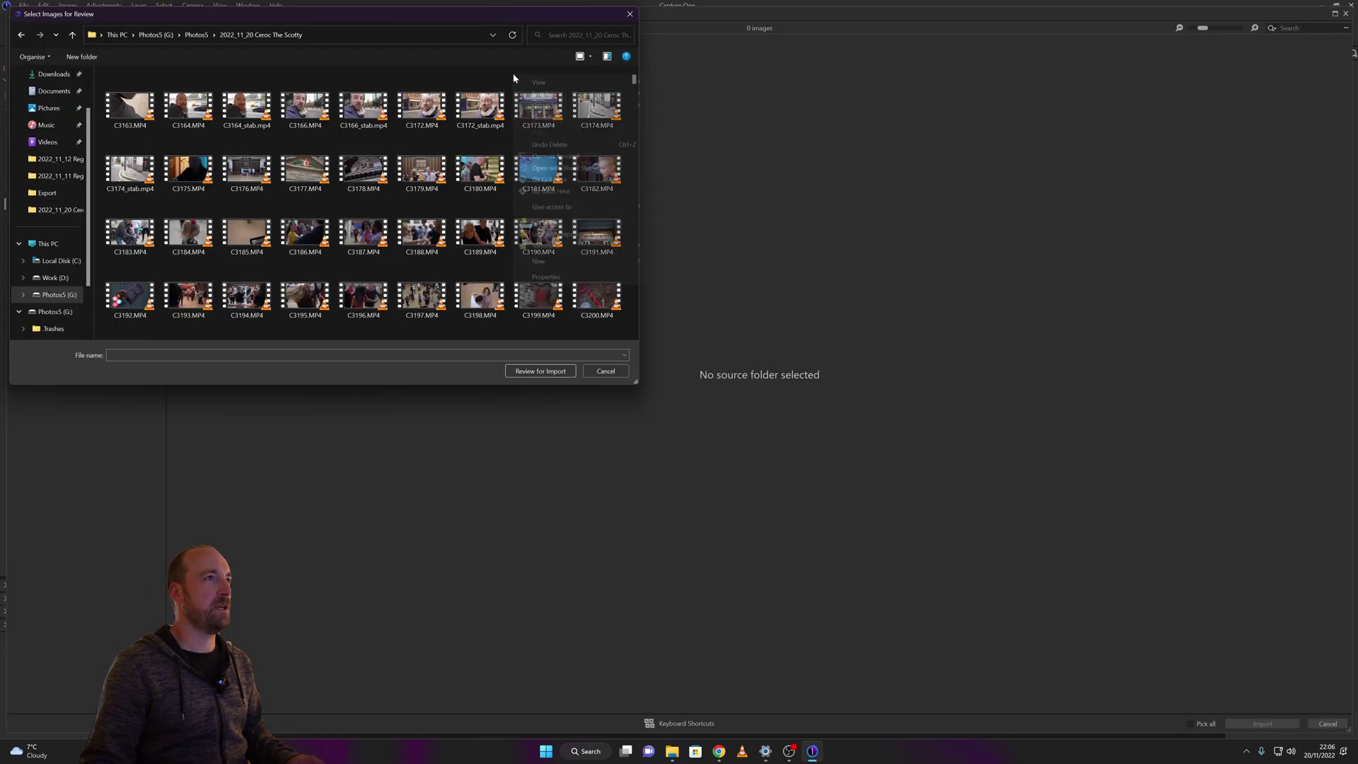
- Sort the files in the 2022_11_20 Ceroc The Scotty folder by type
right_click(515, 77)
mouse_move(566, 94)
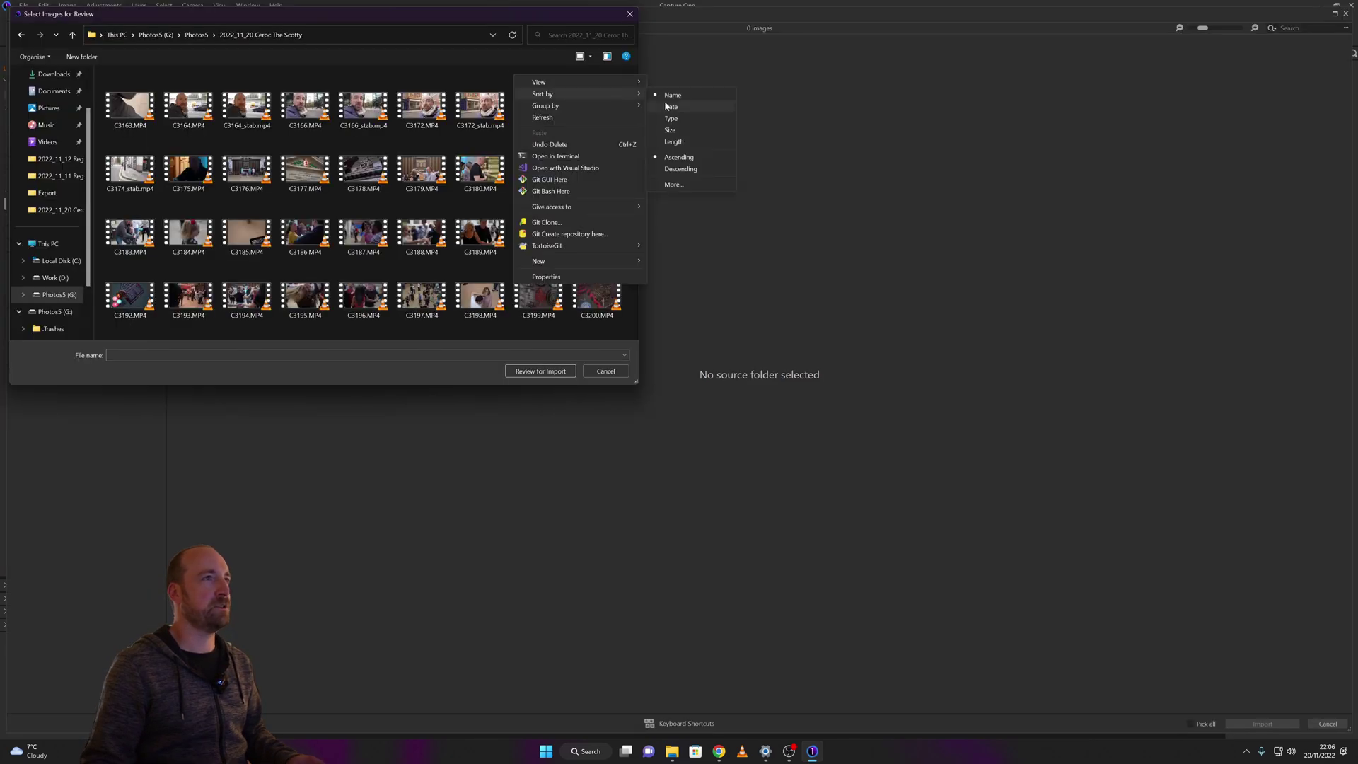
left_click(670, 119)
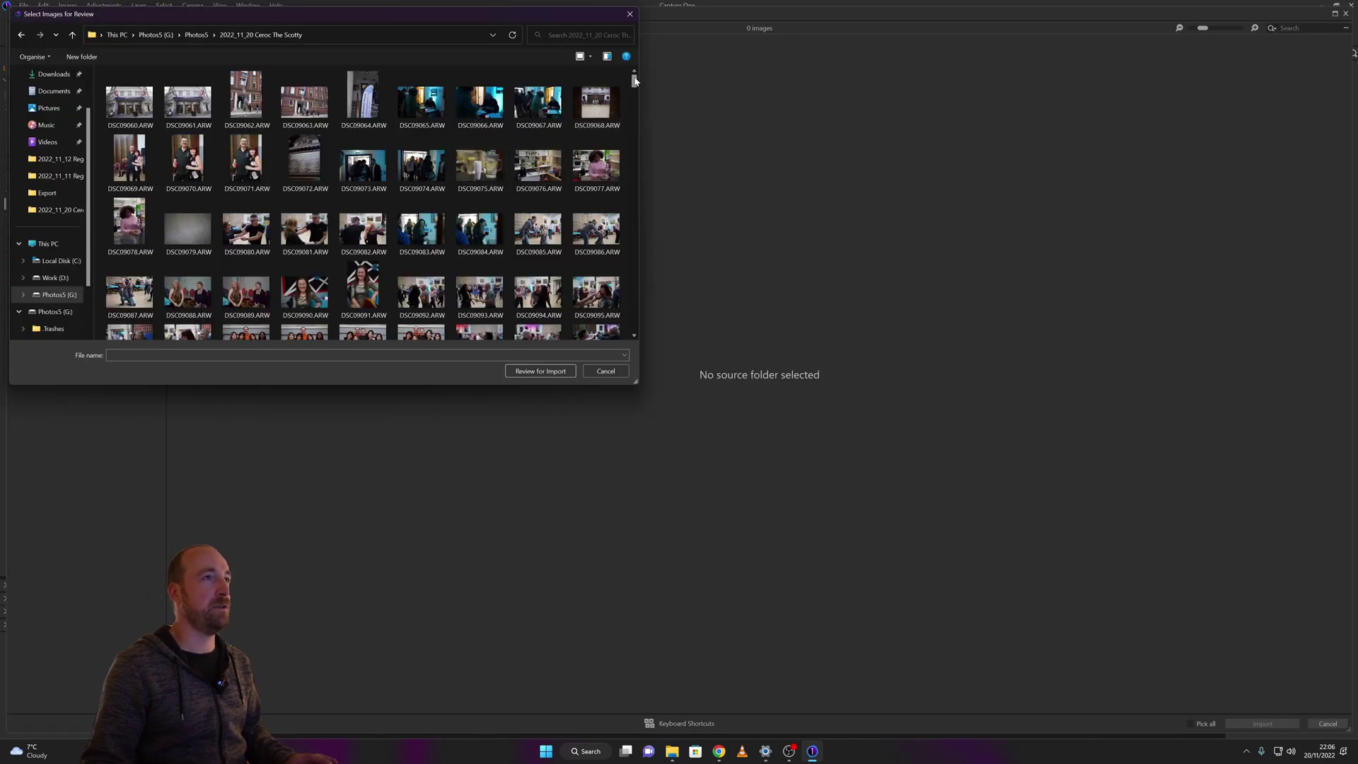
- Select all raw files from DSC09060.ARW through DSC09562.ARW, review them and import them all into the catalog
left_click(129, 103)
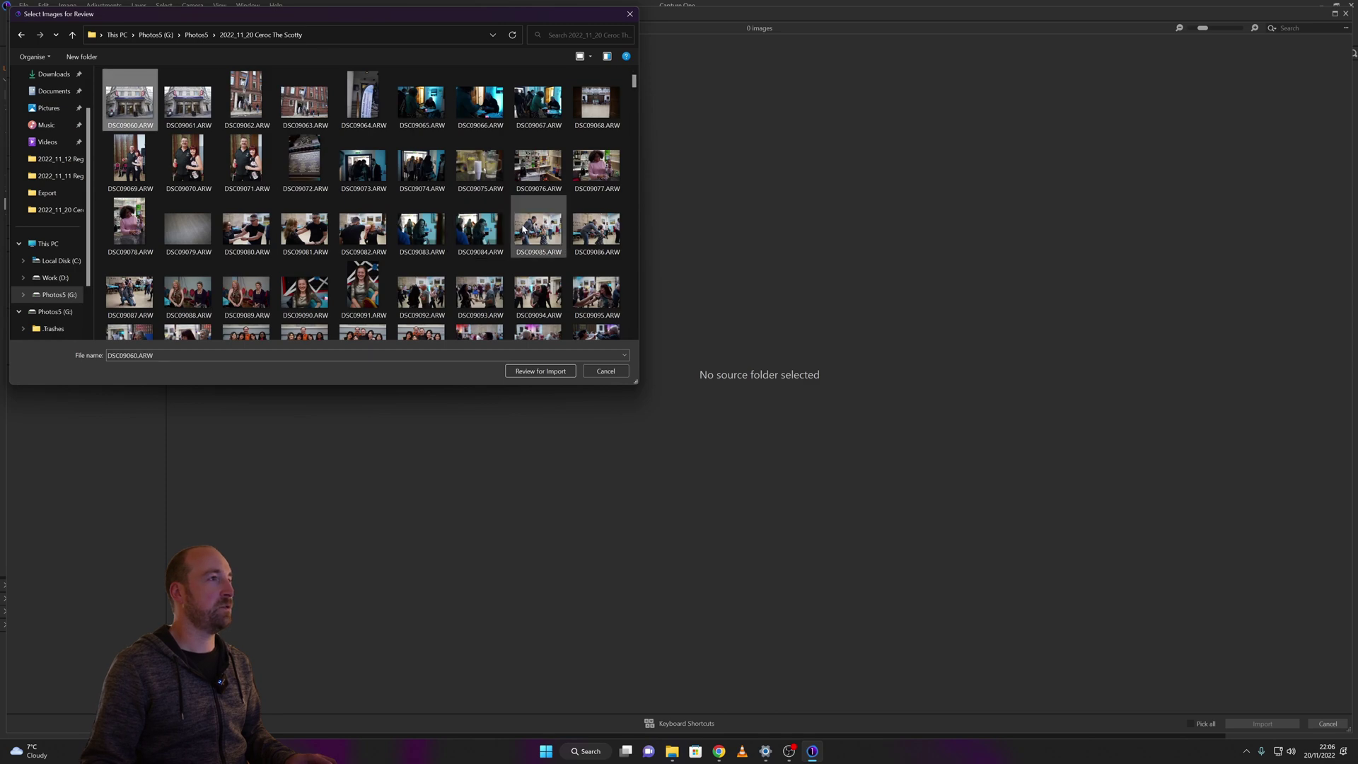
scroll(541, 235, "down", 5)
scroll(541, 235, "down", 10)
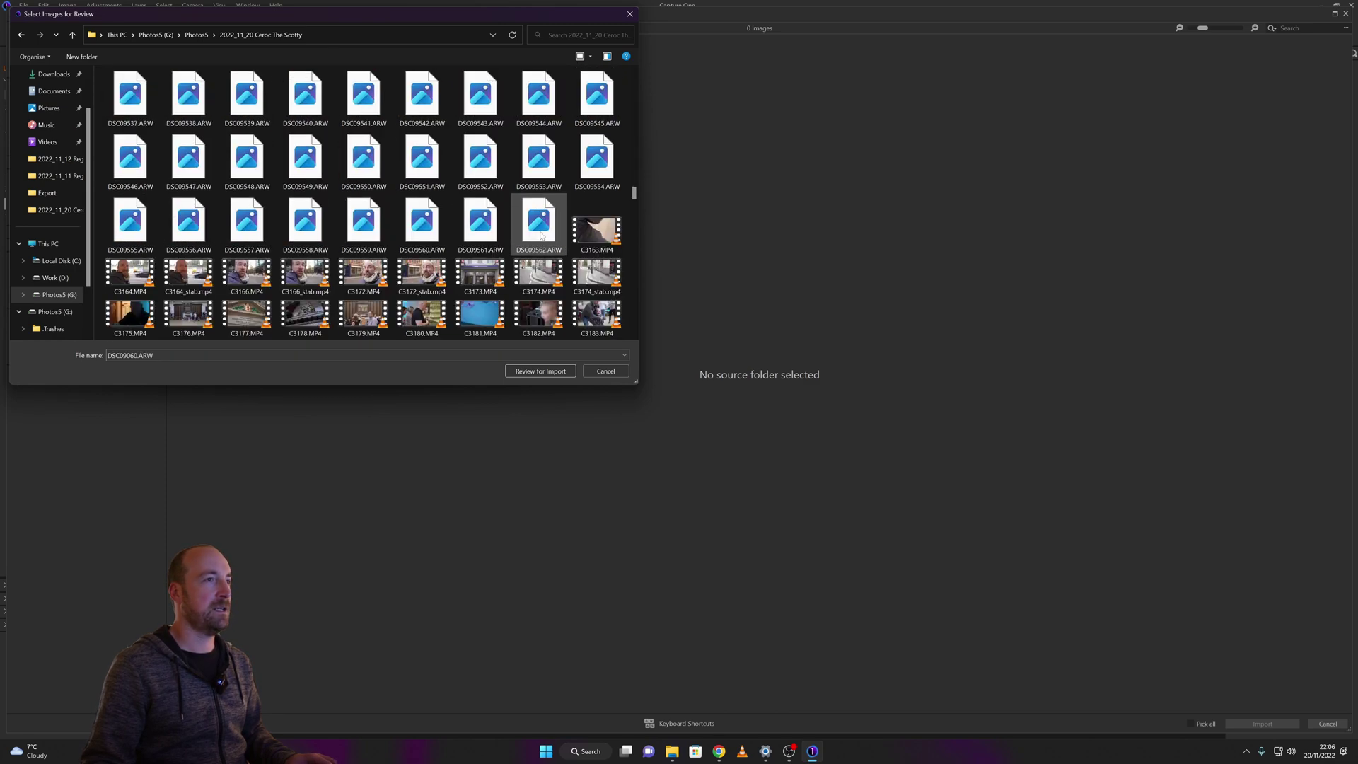
left_click(541, 162, "shift")
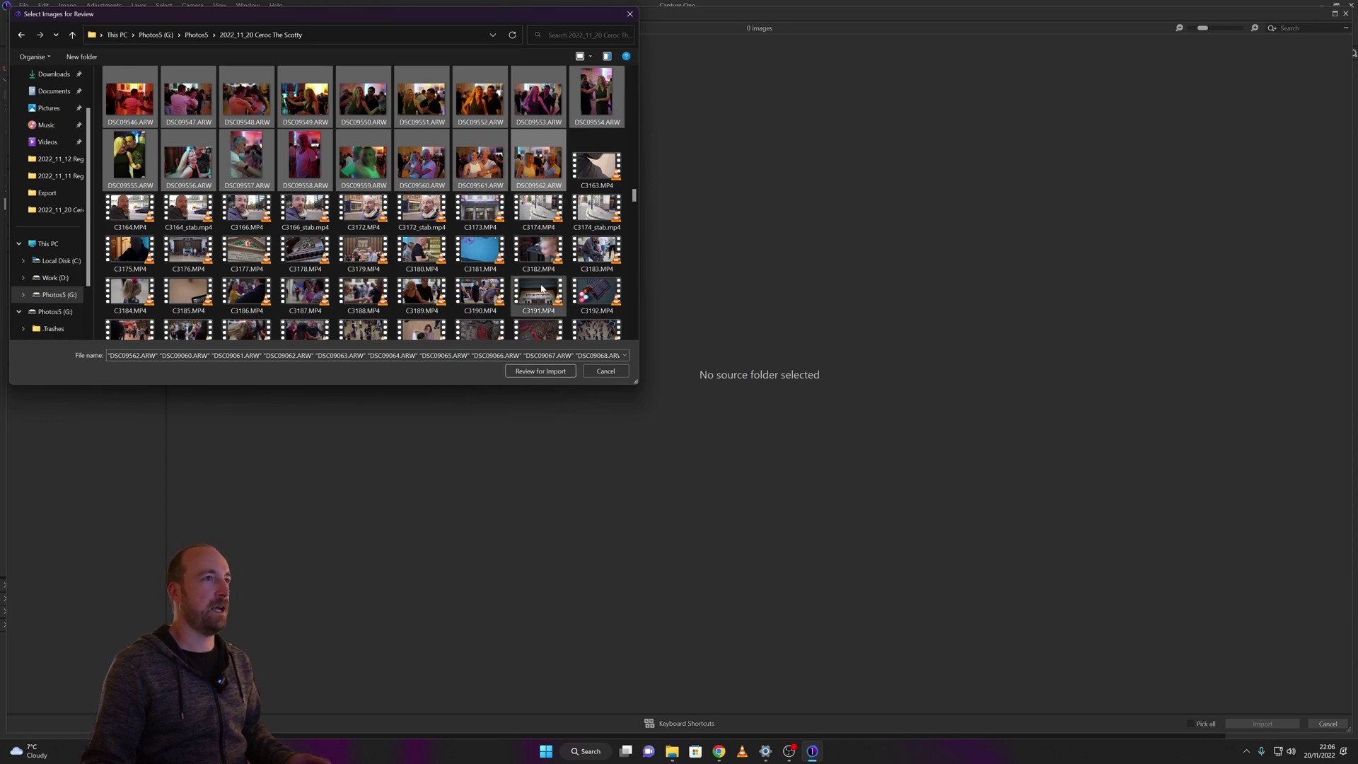
scroll(541, 297, "down", 10)
scroll(541, 297, "up", 10)
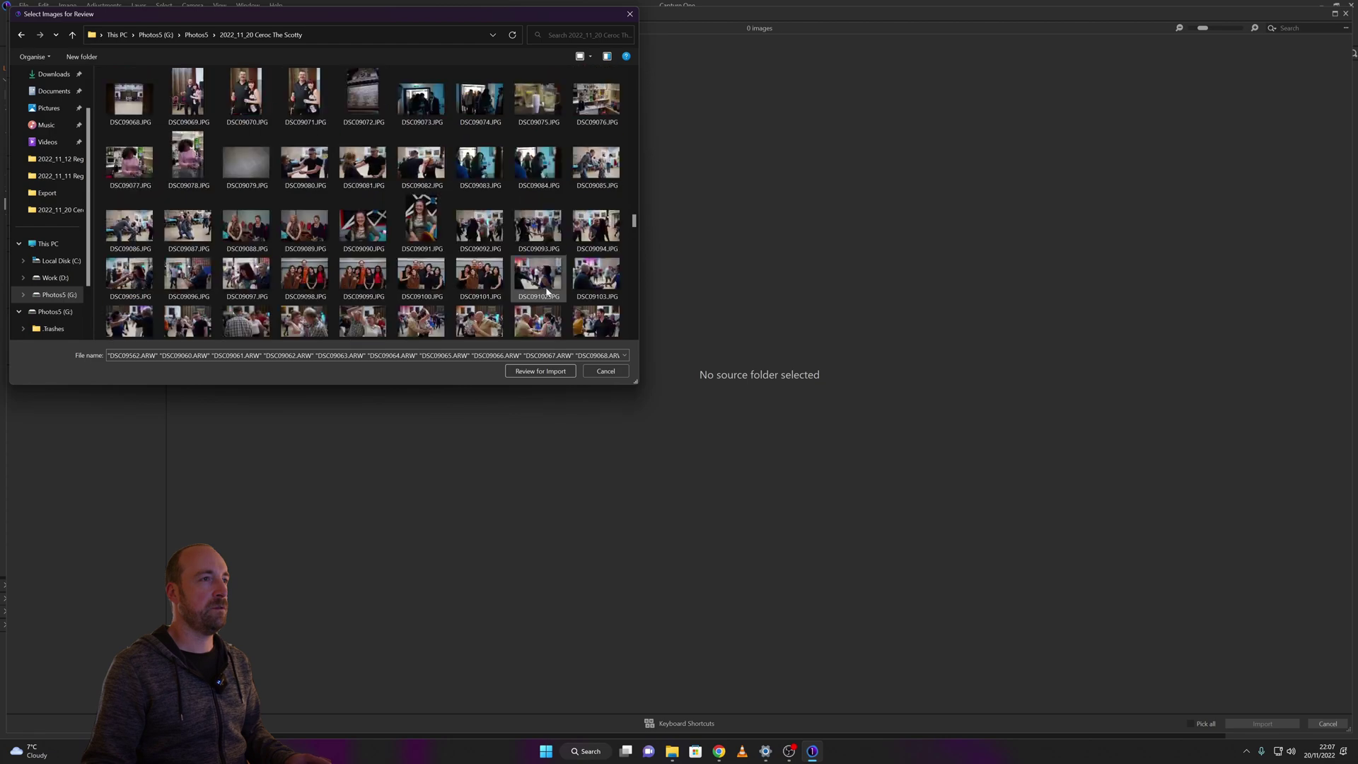
left_click(543, 373)
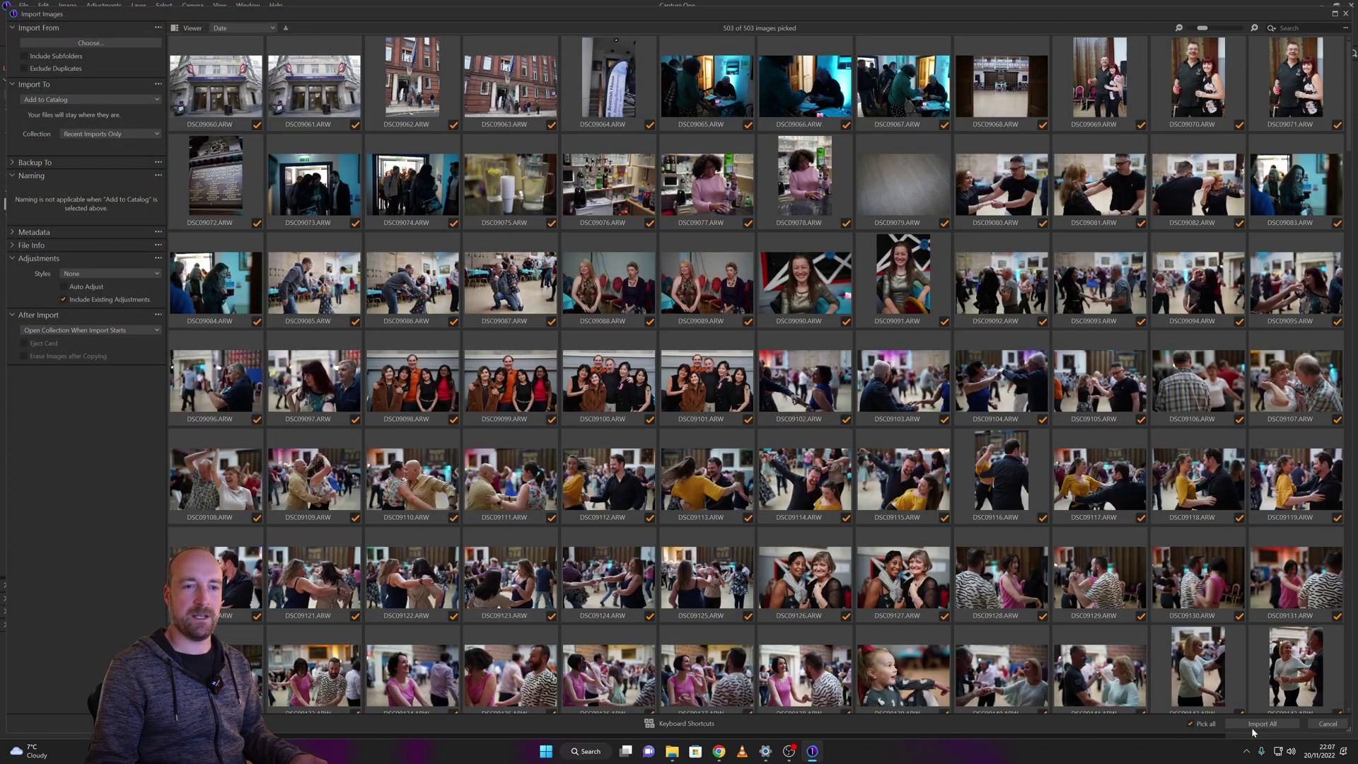
left_click(1255, 723)
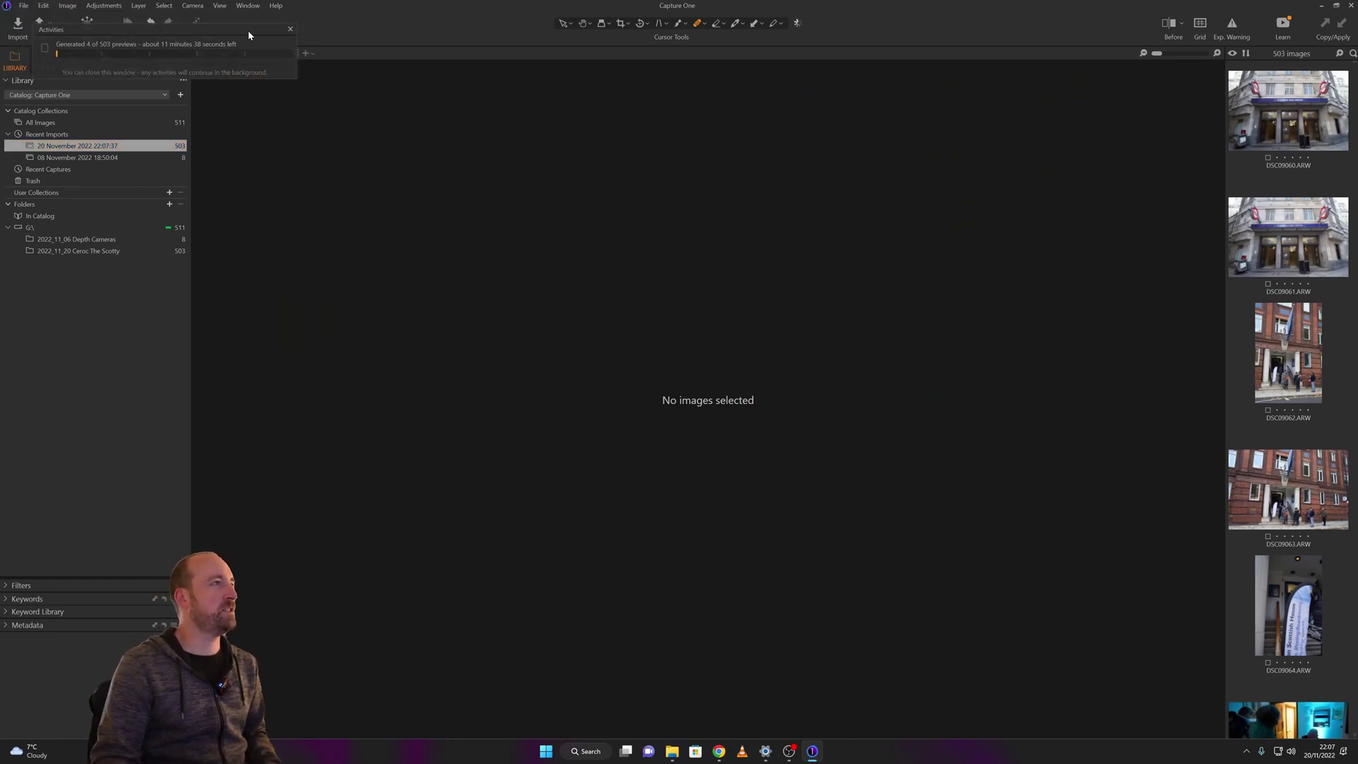
- Compare the first imported photos, moving back and forth between DSC09060.ARW and DSC09063.ARW
left_click(1287, 215)
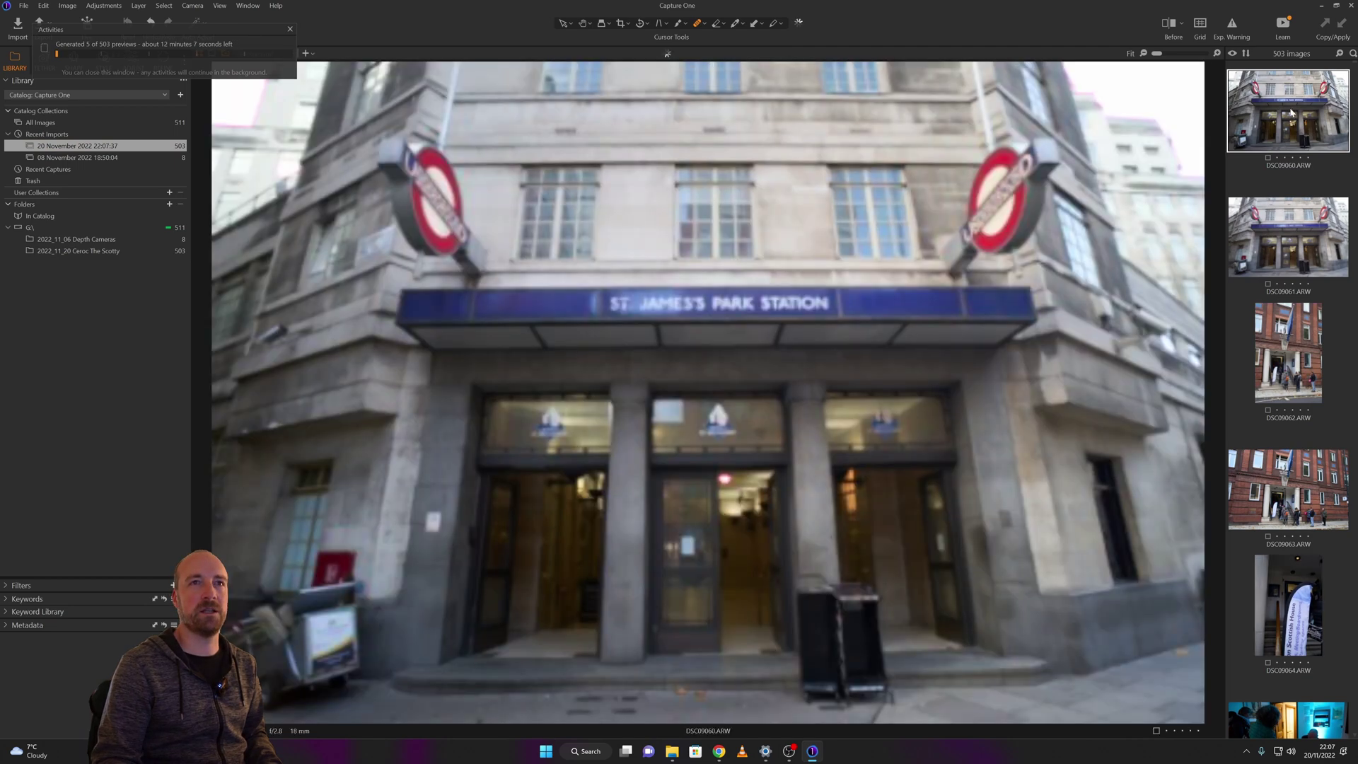
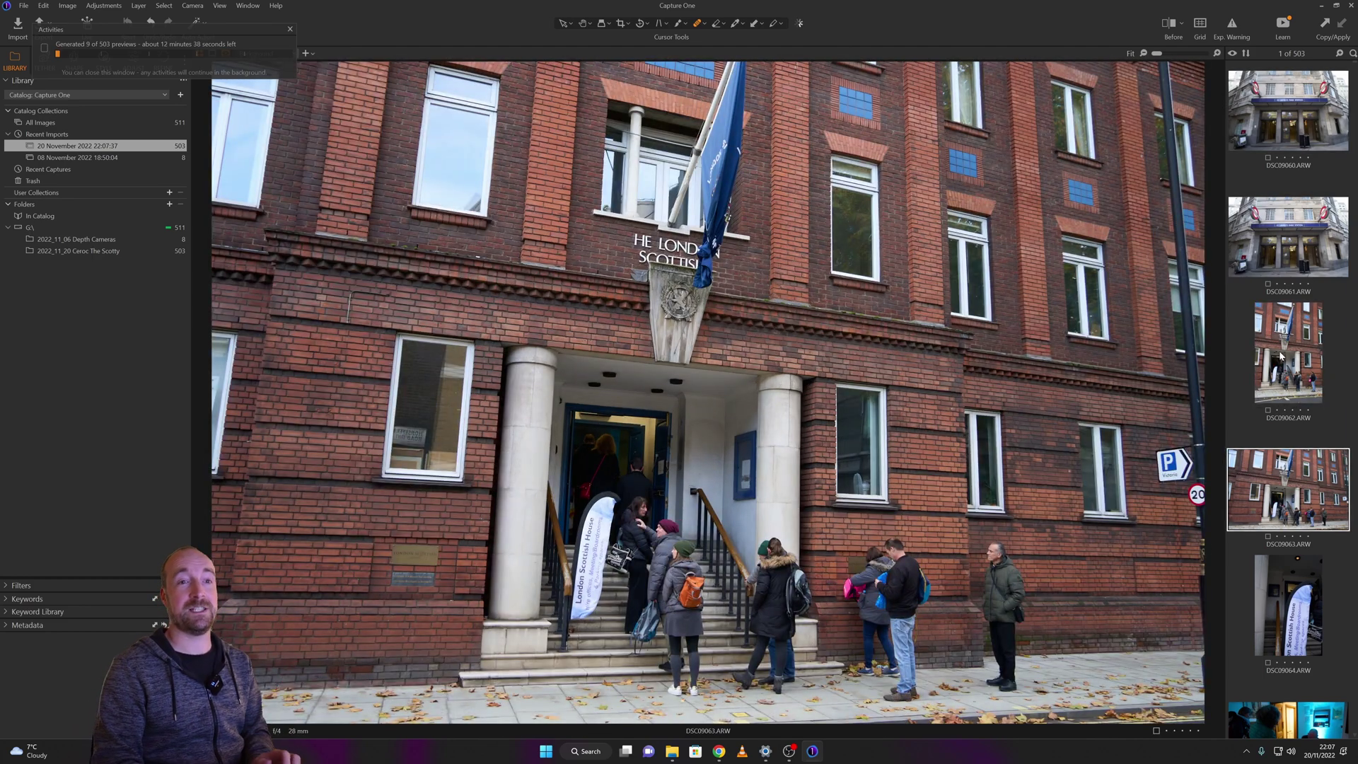
key("Up")
key("Up")
key("Up")
key("Down")
key("Down")
key("Down")
key("Up")
key("Up")
key("Up")
key("Down")
key("Down")
key("Down")
key("Up")
key("Up")
key("Up")
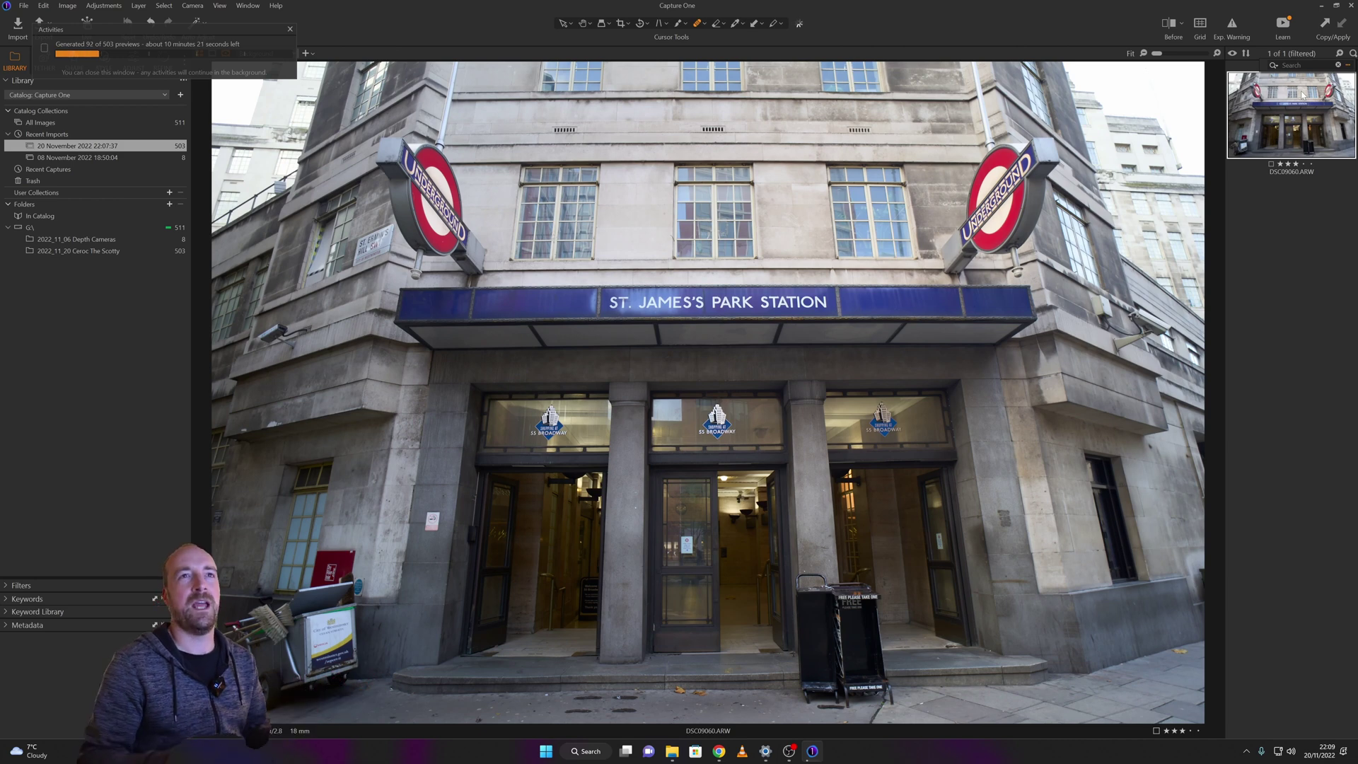
- Try filtering the thumbnails to photos rated three stars or higher and clear that filter
left_click(1276, 65)
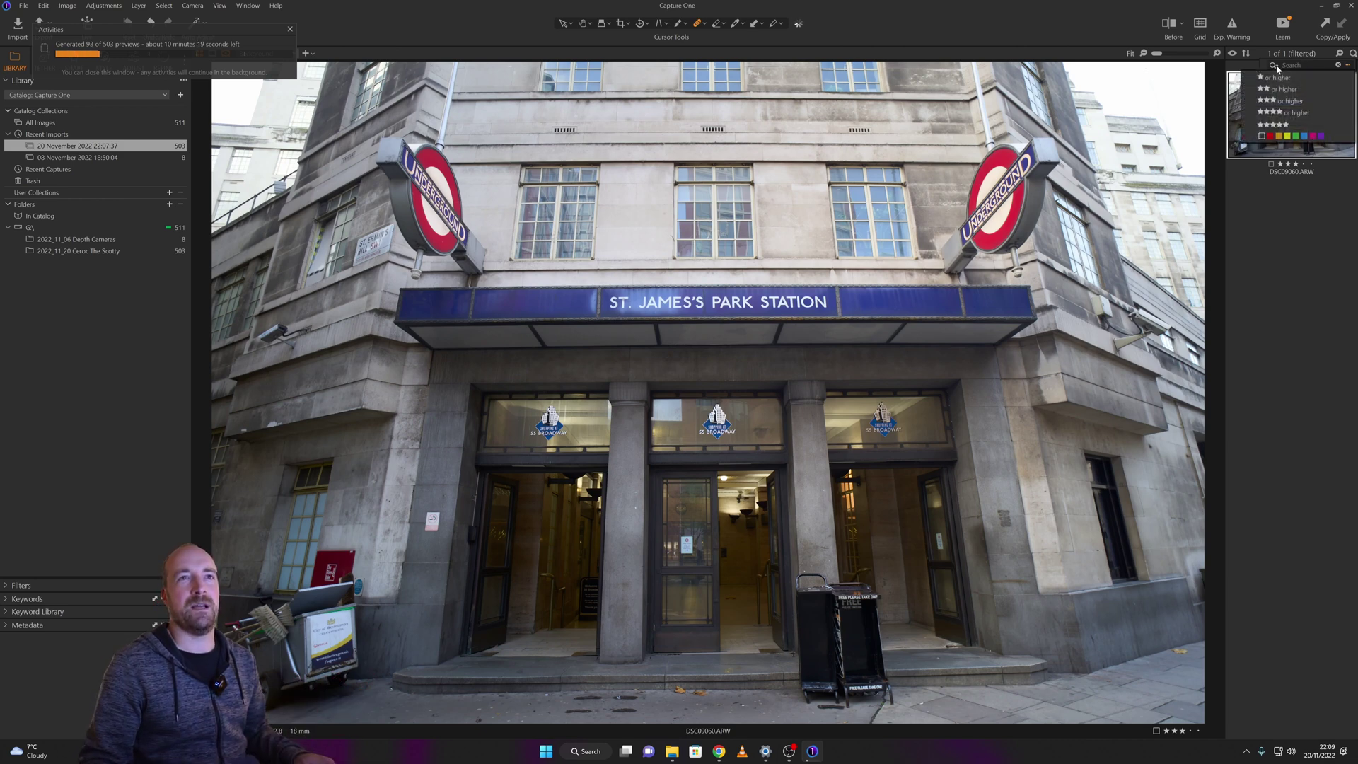
left_click(1288, 101)
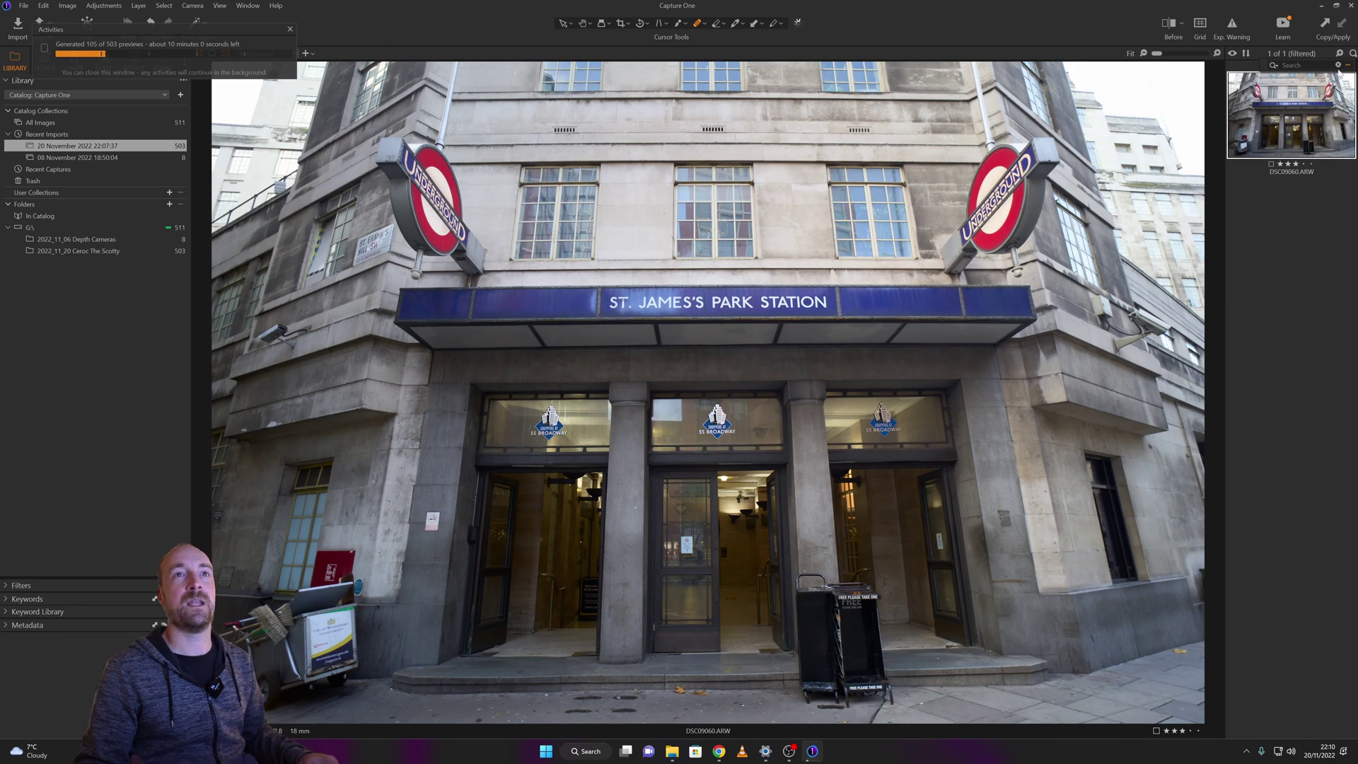
left_click(1338, 65)
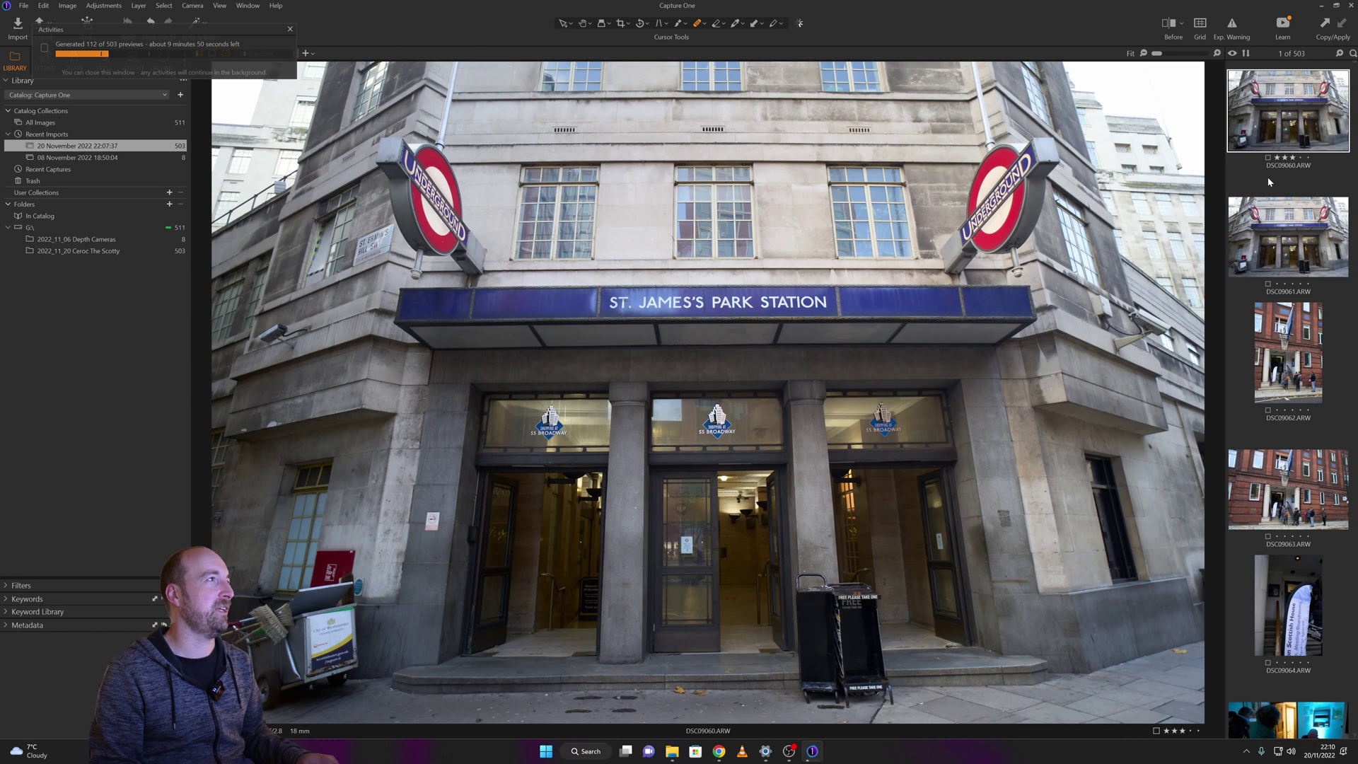
- Filter the imported photos to those rated three stars or higher and return to the start of the list
key("Right")
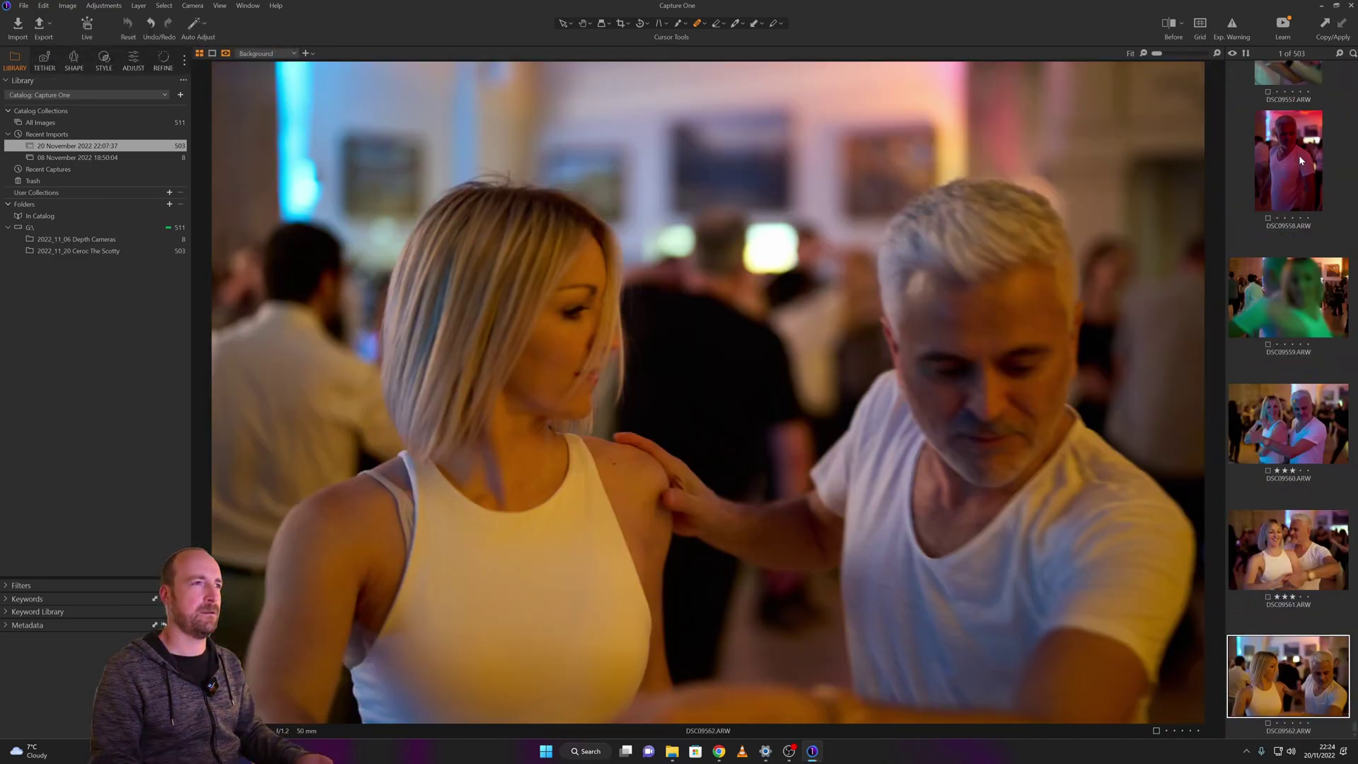
left_click(1353, 53)
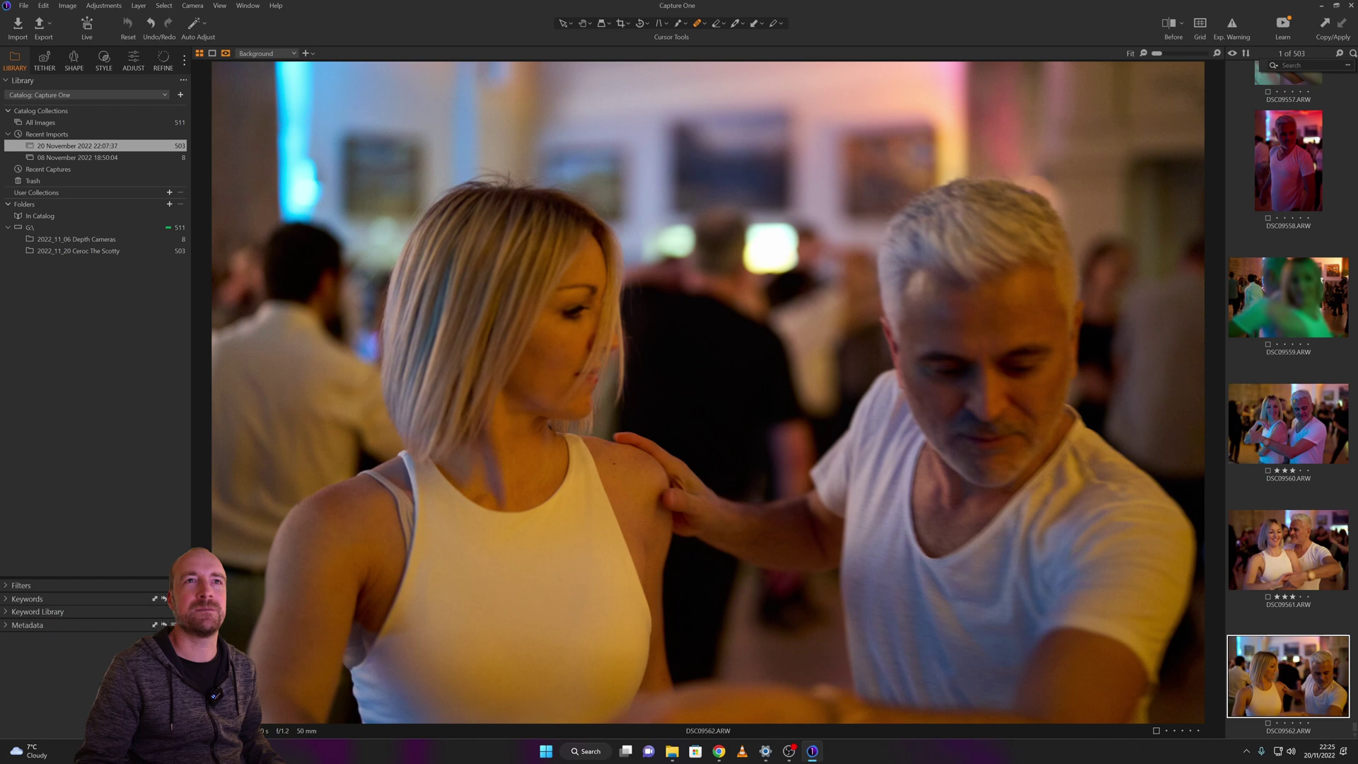
left_click(1277, 65)
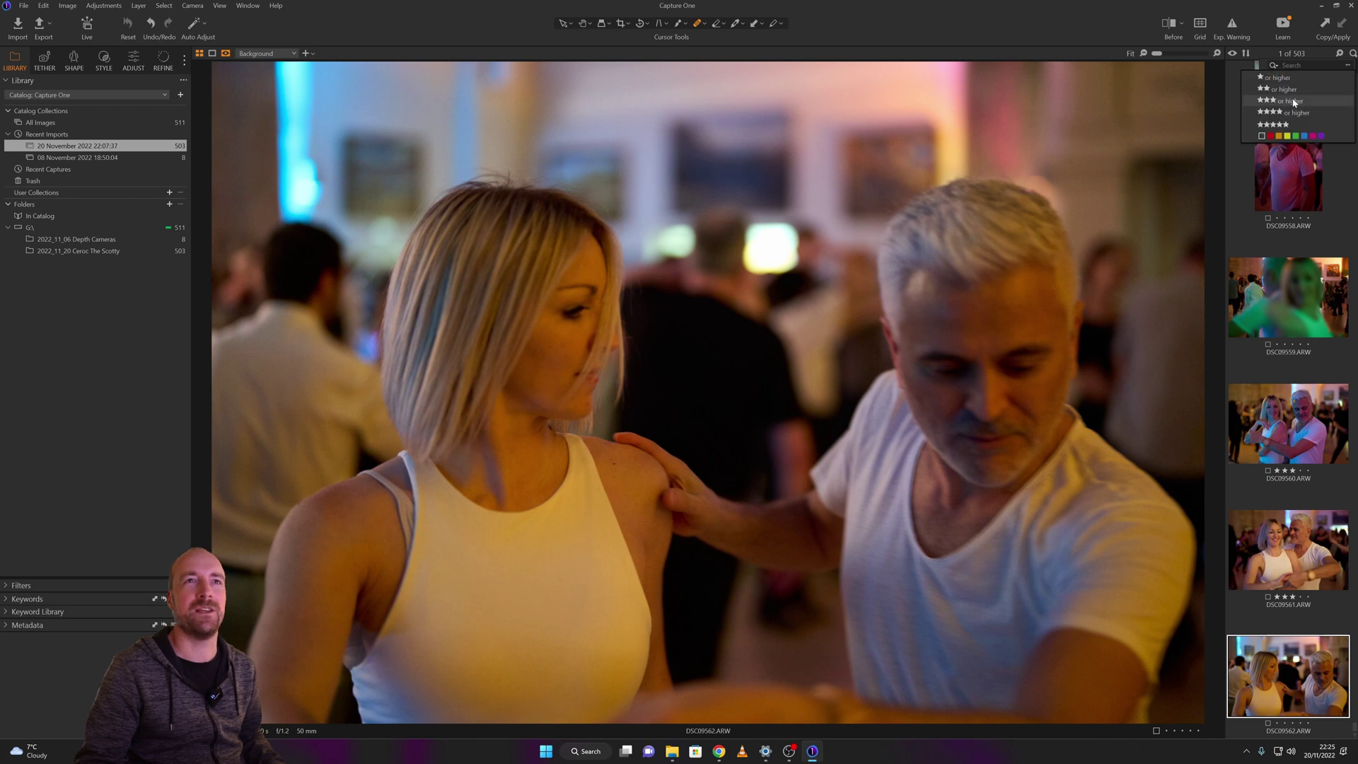
left_click(1293, 101)
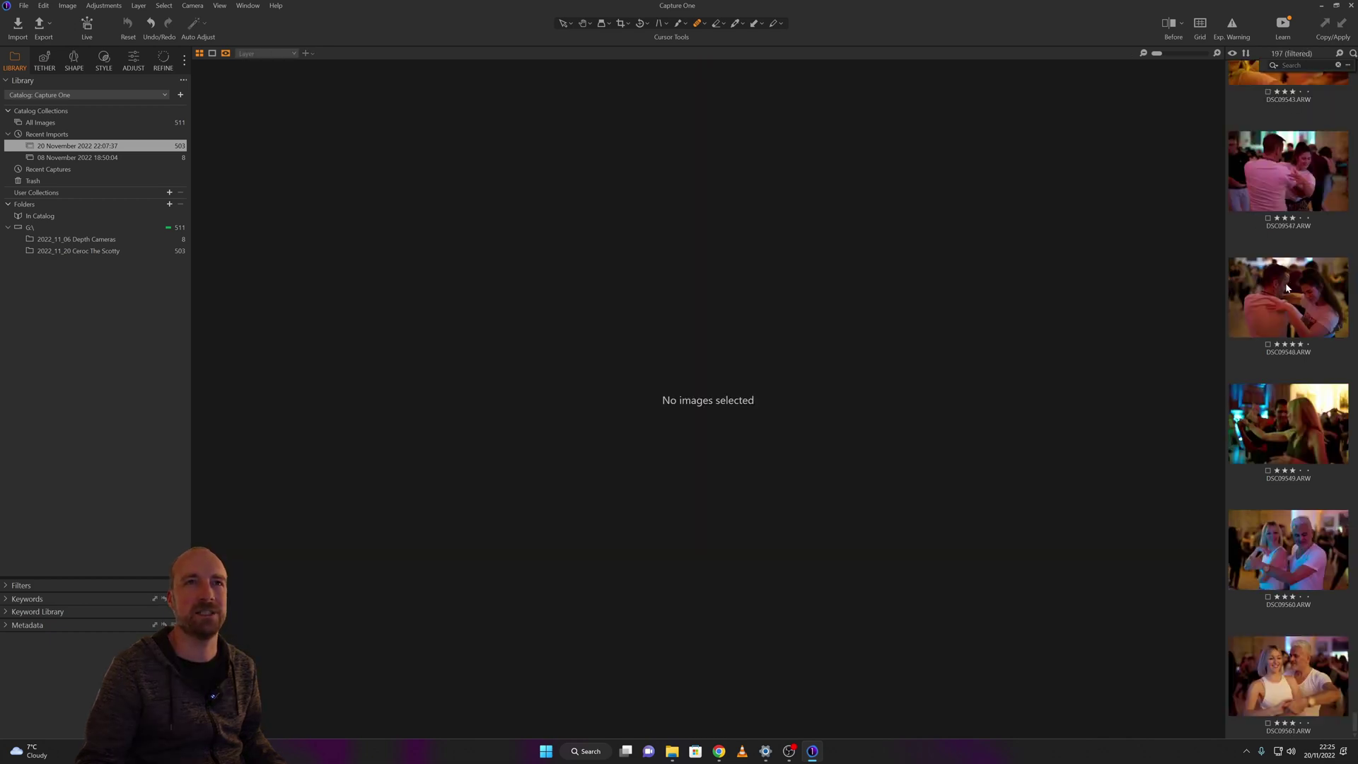
left_click_drag(1354, 733, 1343, 53)
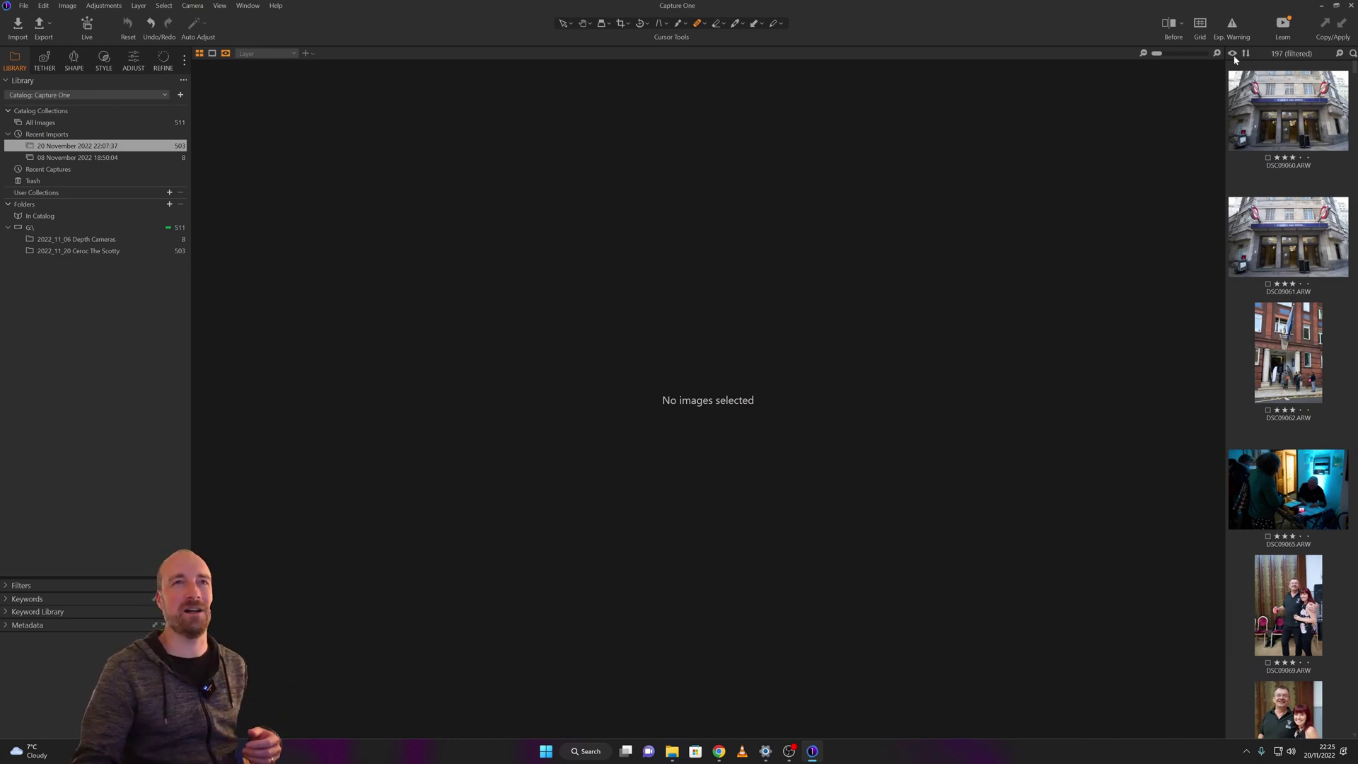
- Compare the two station photos DSC09060.ARW and DSC09061.ARW and drop DSC09060.ARW from the three-star selection
left_click(1299, 127)
left_click(1291, 240)
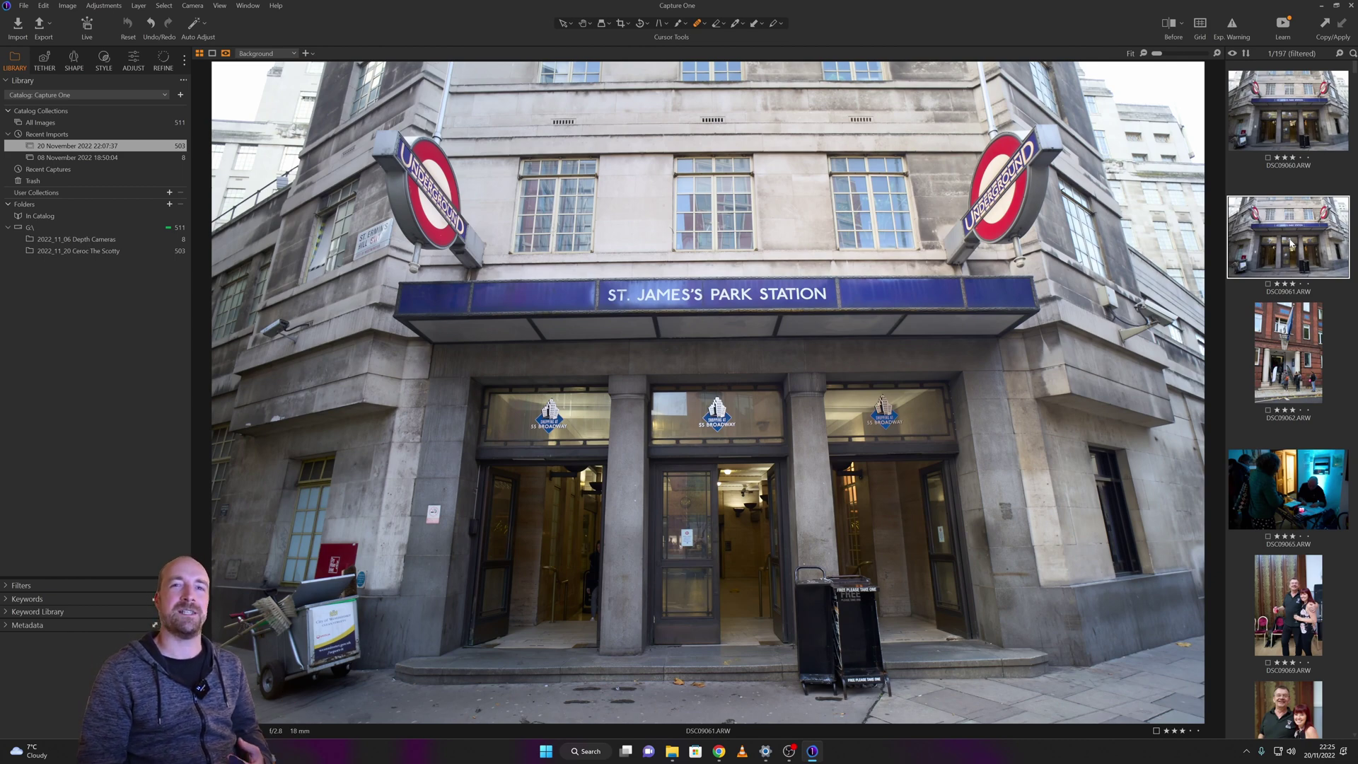
key("Up")
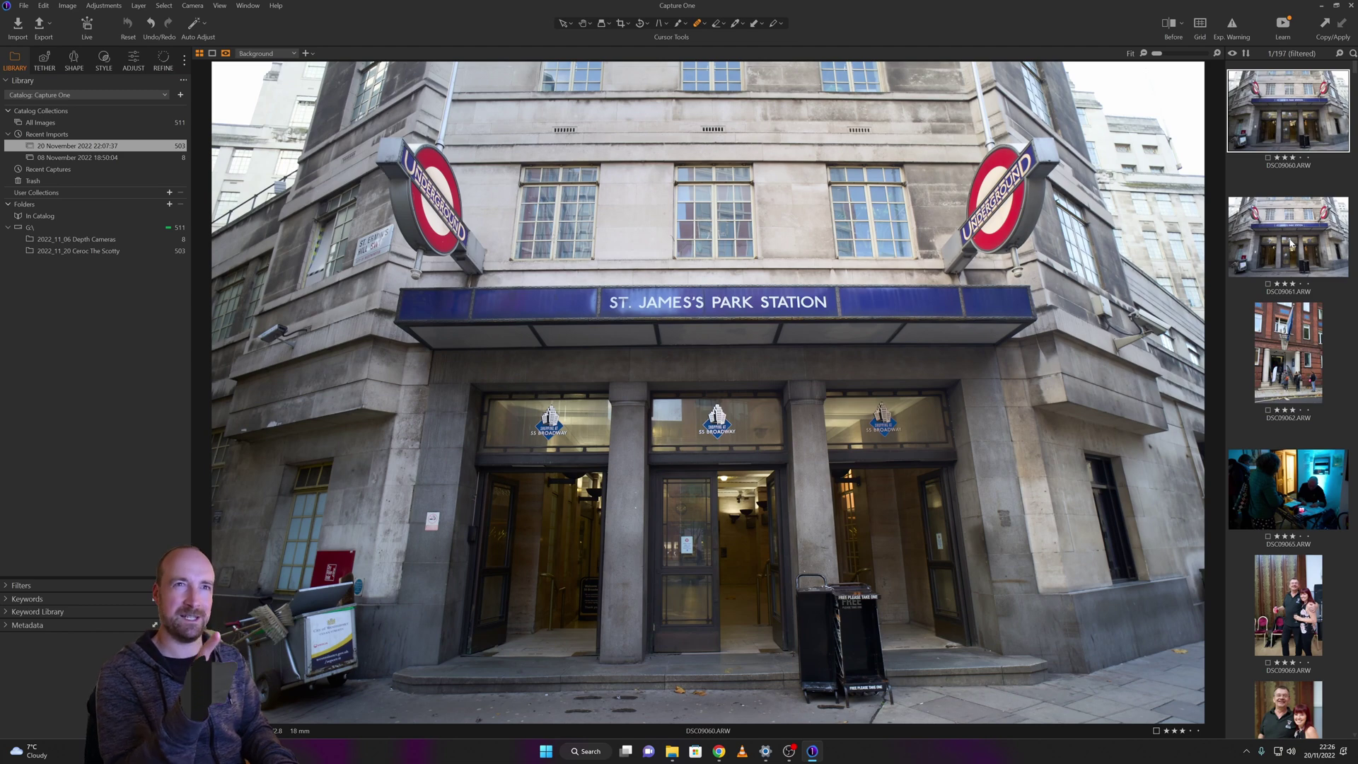
key("Delete")
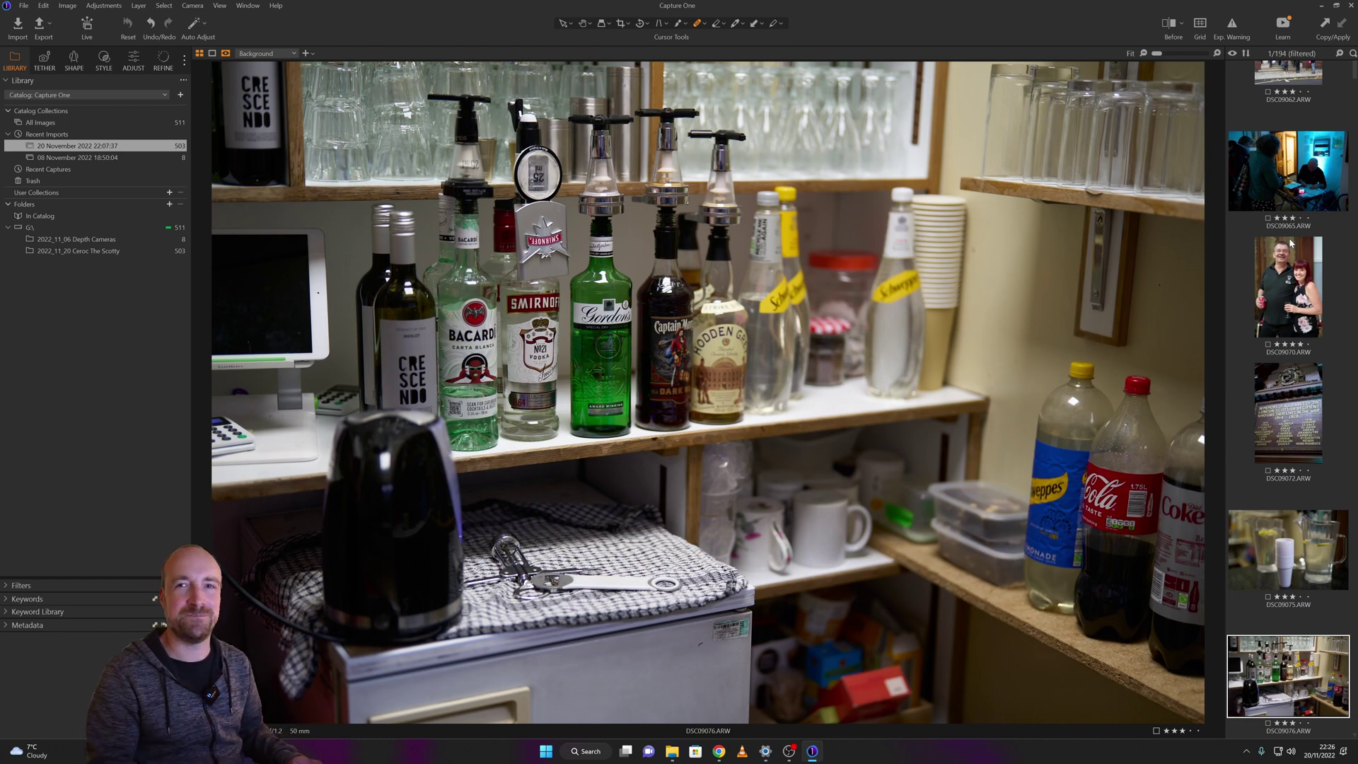
- Try rating DSC09197.ARW one star, undo the rating and go back to that photo
left_click(1290, 244)
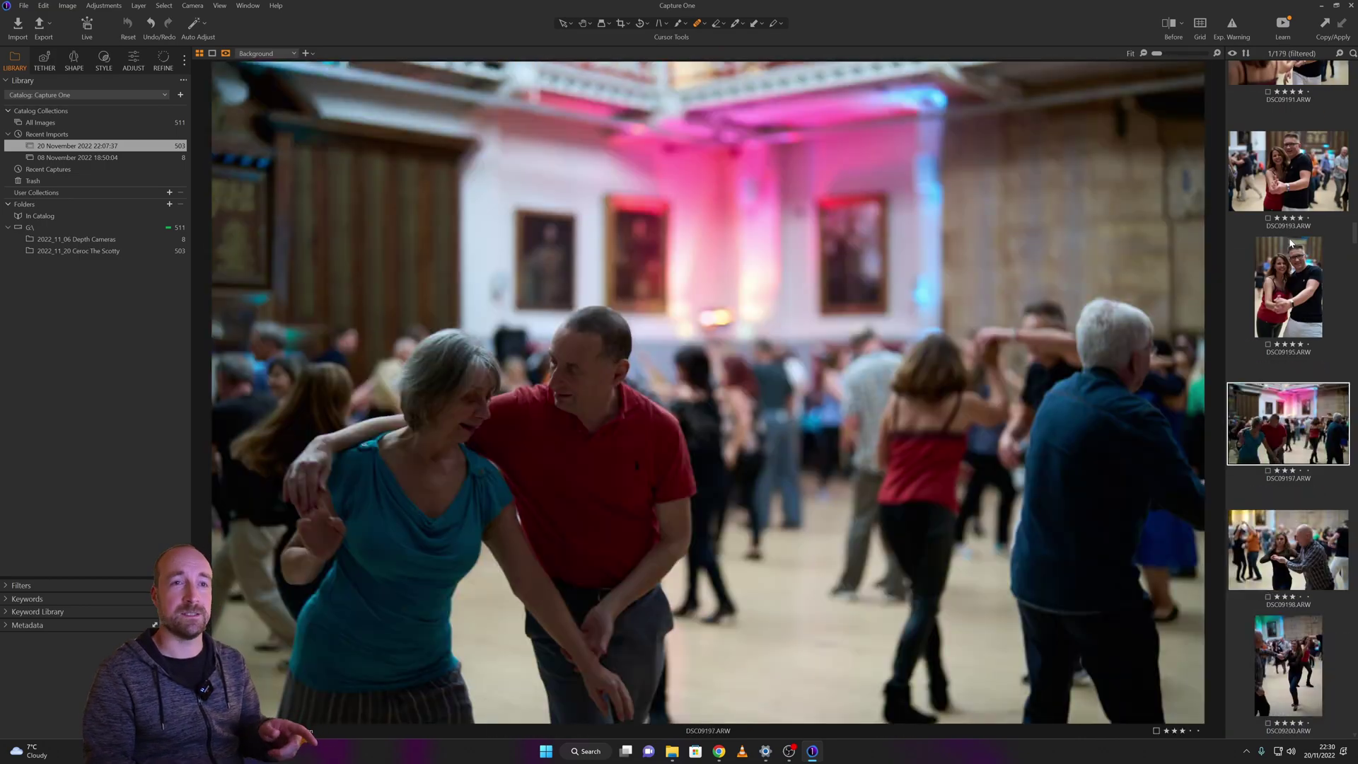
key("1")
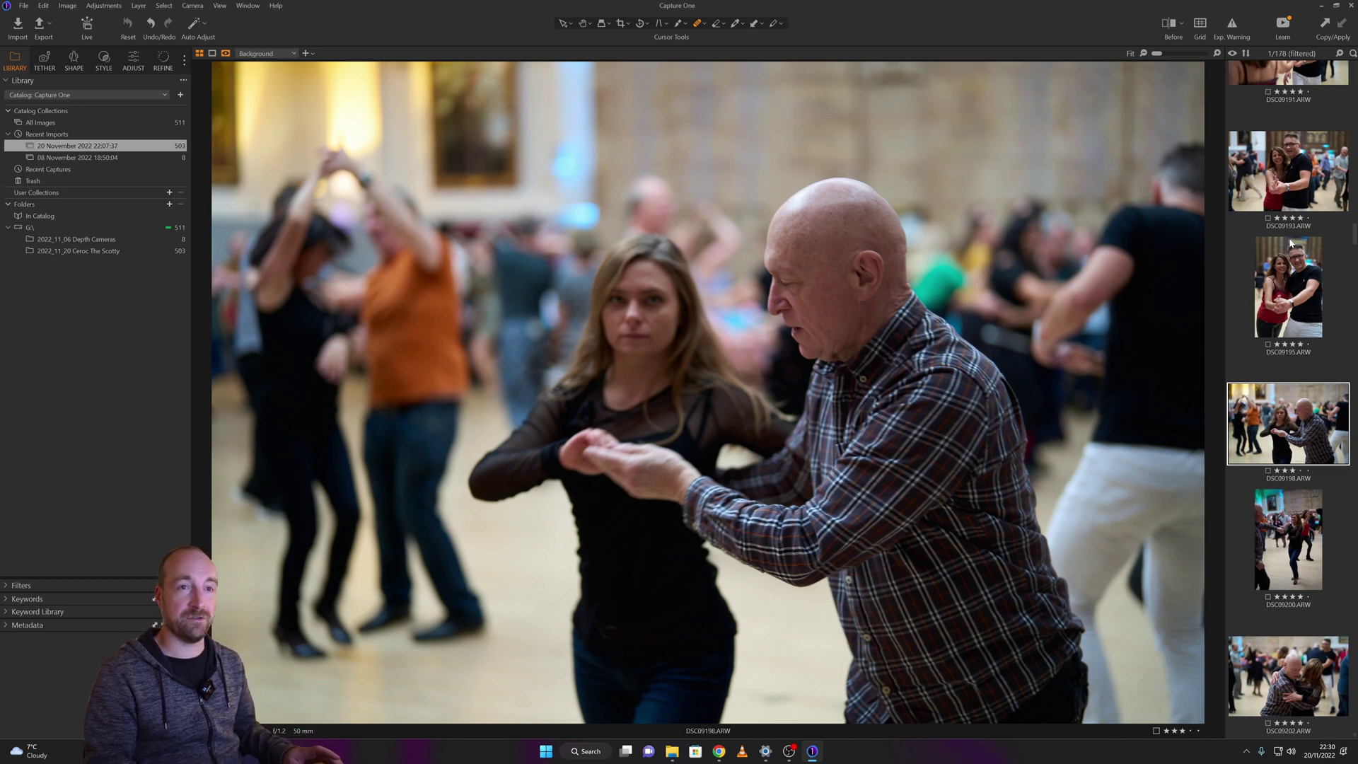
key("ctrl+z")
key("Left")
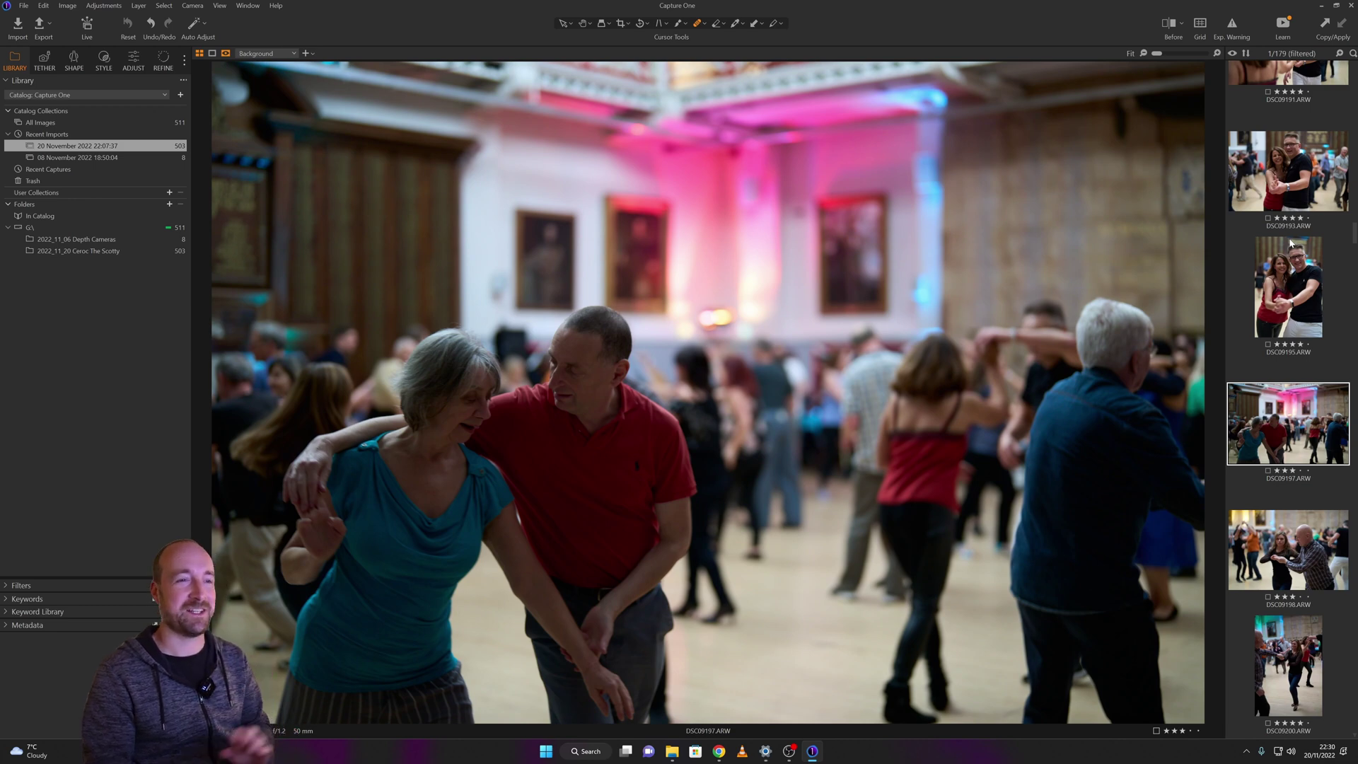
- Compare DSC09198.ARW with the neighbouring dance photos in the filtered selection
key("Right")
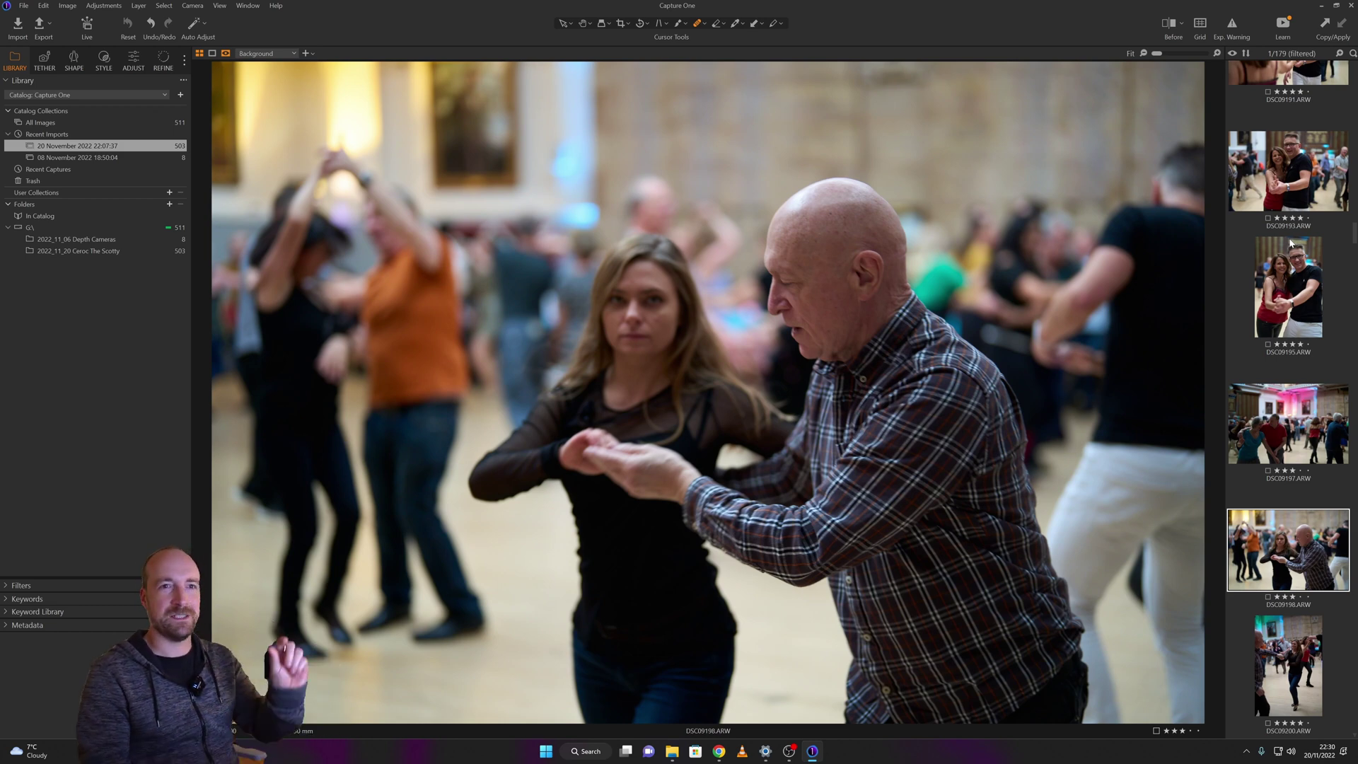
key("Down")
key("Up")
key("Up")
key("Down")
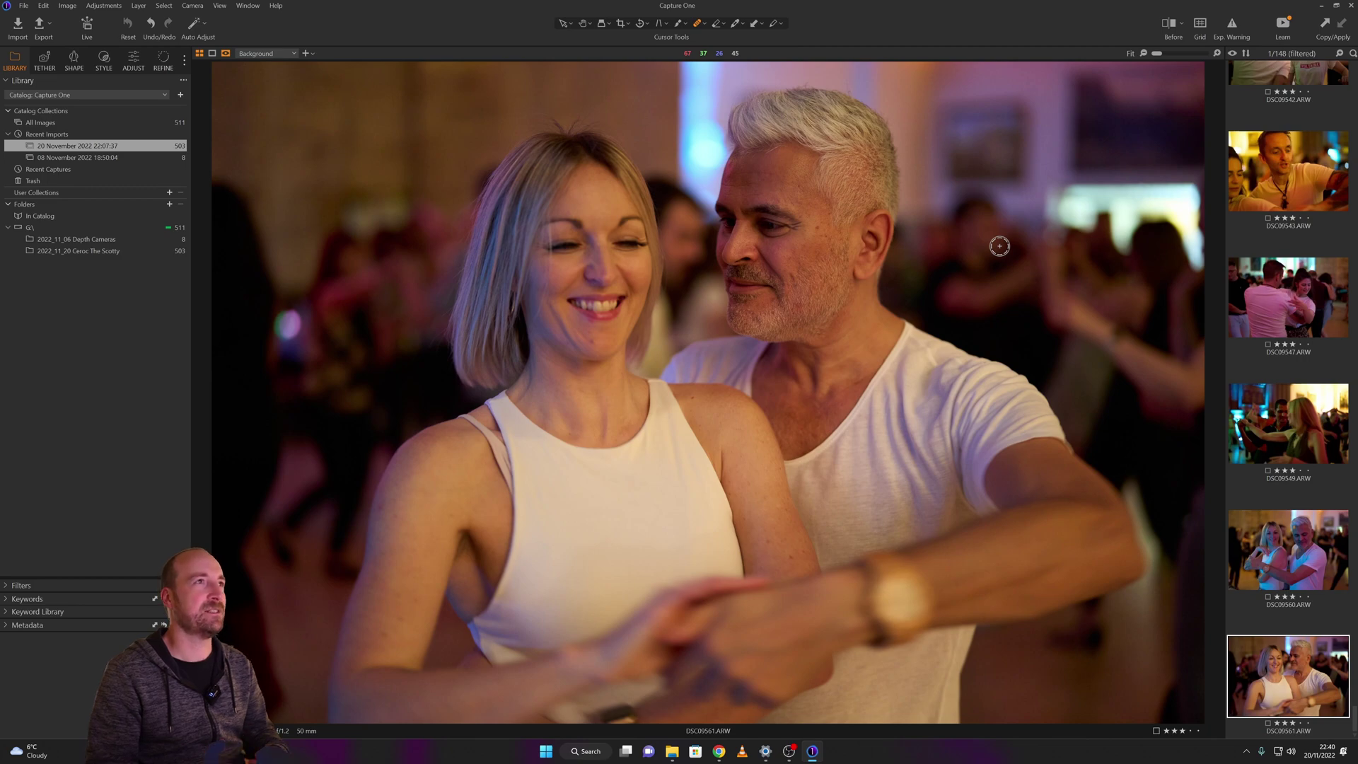
- Return to the start of the filtered photos and open the station photo DSC09061.ARW
scroll(1288, 396, "up", 10)
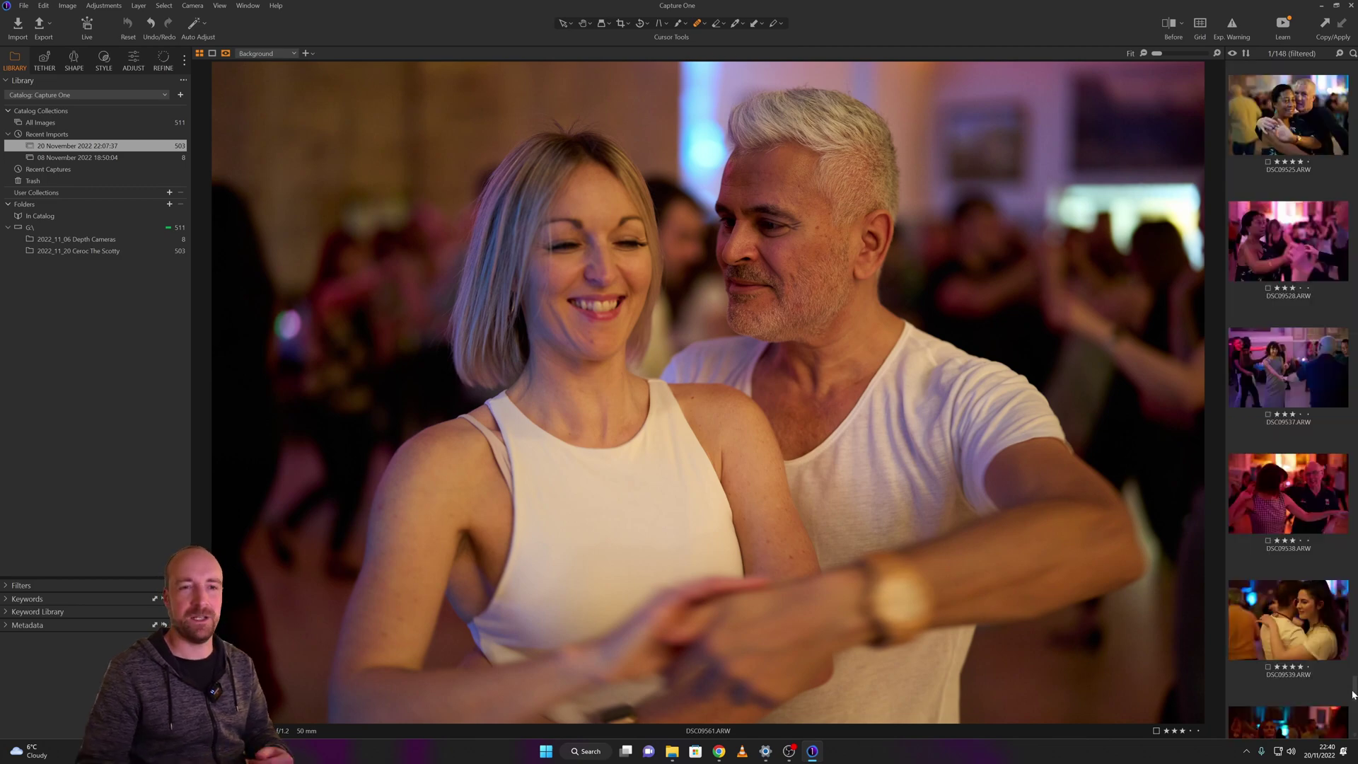
scroll(1288, 396, "up", 10)
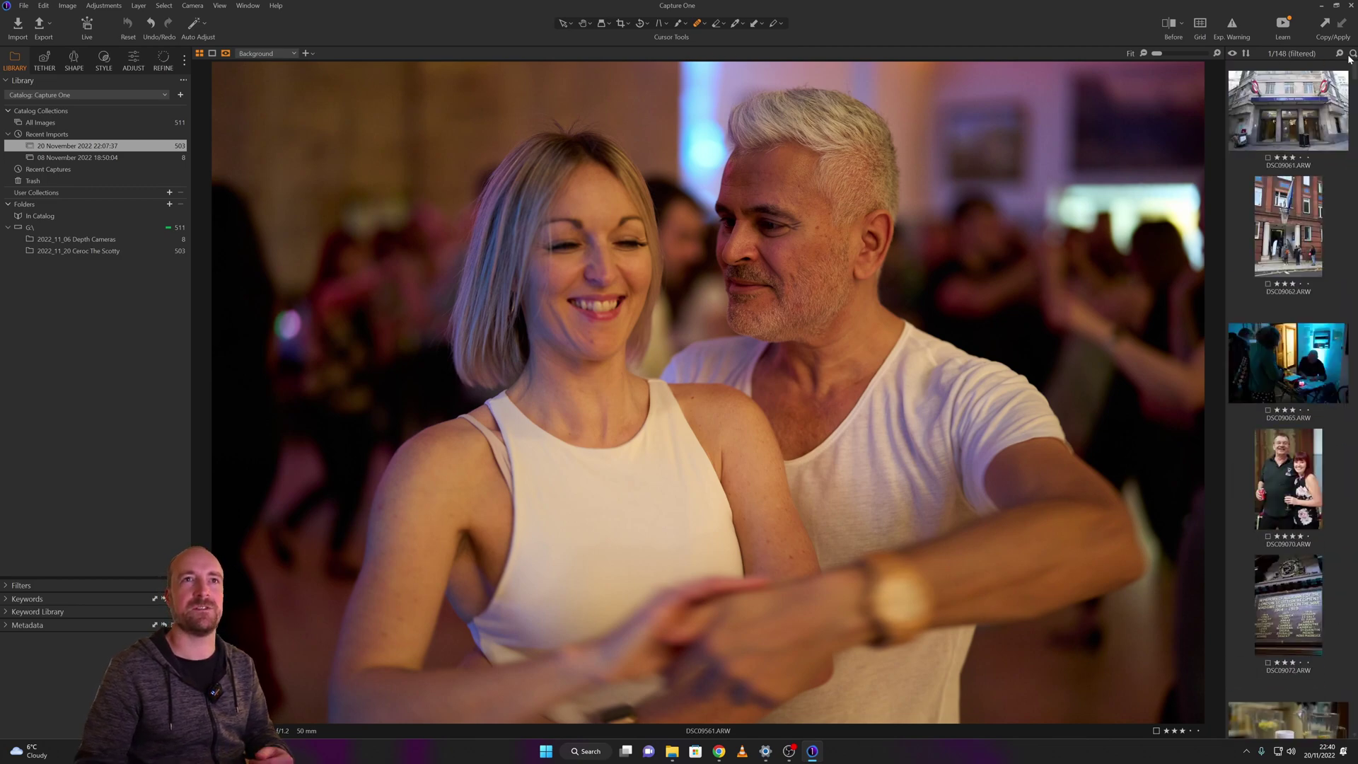
left_click(1288, 110)
key("Right")
key("Left")
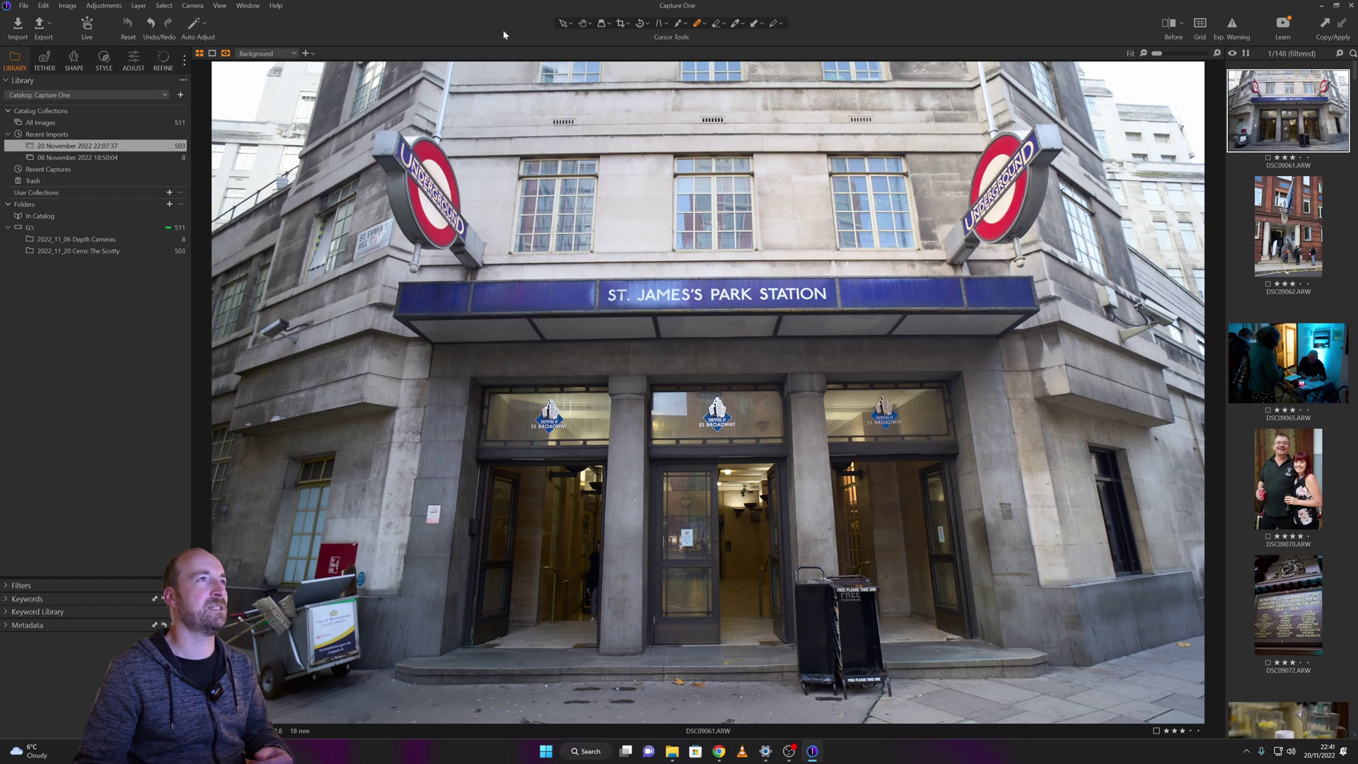
- Bring up the adjustment tools and try raising the exposure of the station photo DSC09061.ARW
left_click(46, 62)
left_click(73, 62)
left_click(103, 63)
left_click(136, 62)
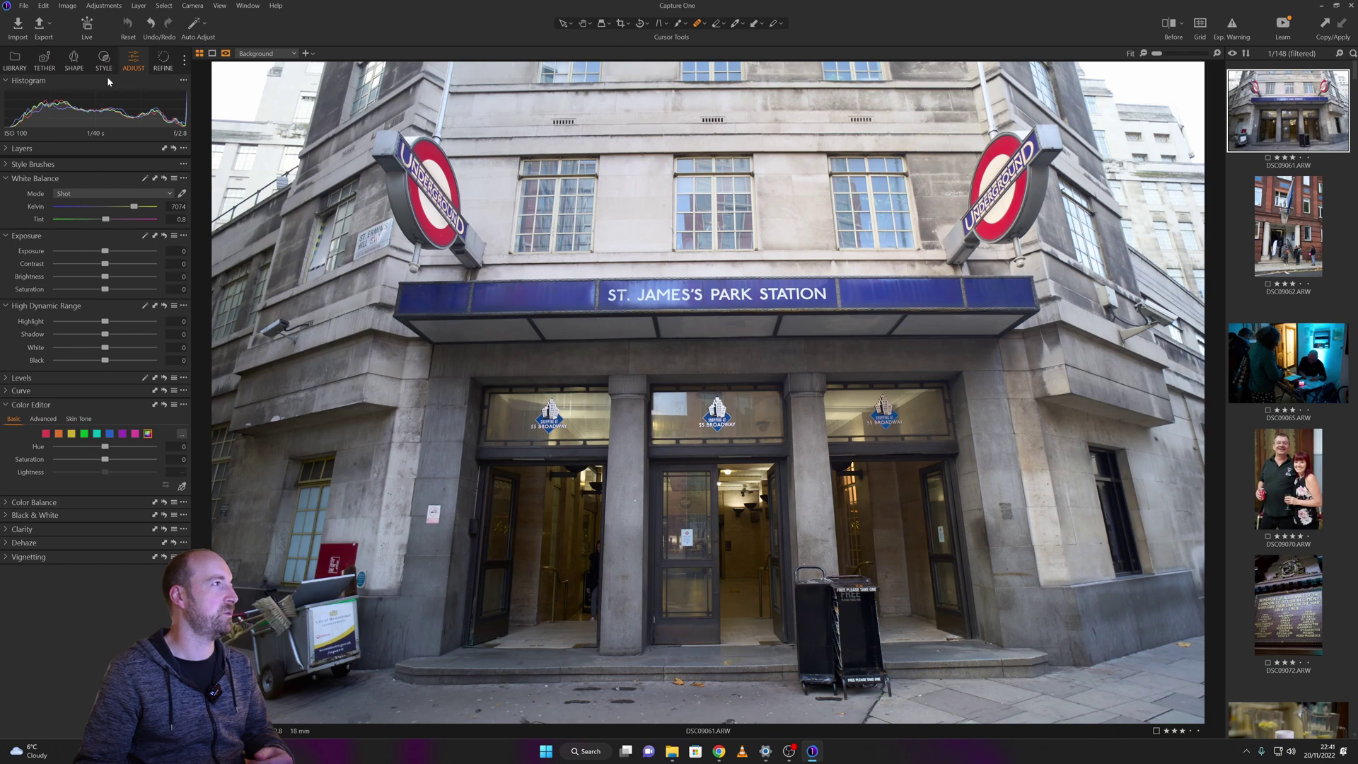
mouse_move(105, 250)
left_mouse_down()
mouse_move(137, 250)
mouse_move(79, 248)
mouse_move(126, 244)
left_mouse_up()
double_click(127, 243)
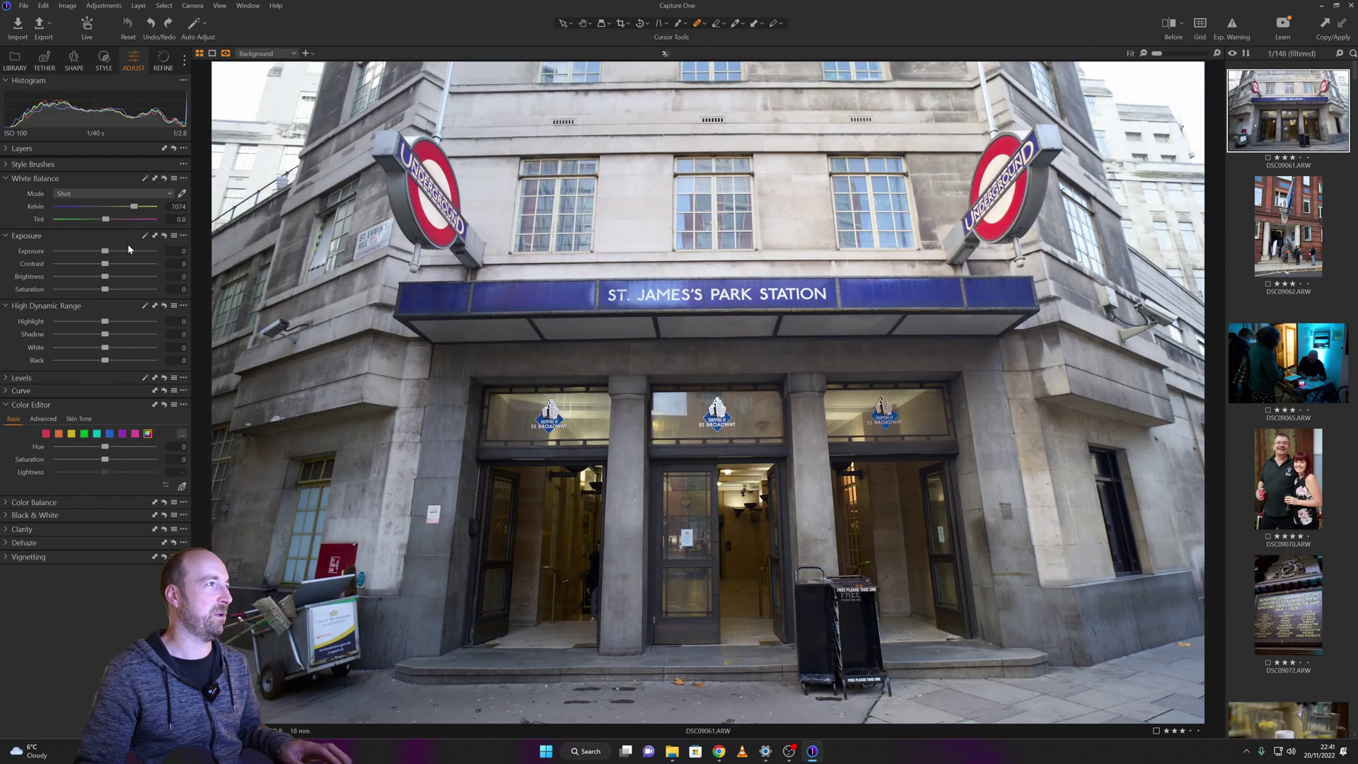
- Choose the Heal tool, and crop the station photo to about 14.6 × 12.1 in with an unconstrained aspect ratio
key("q")
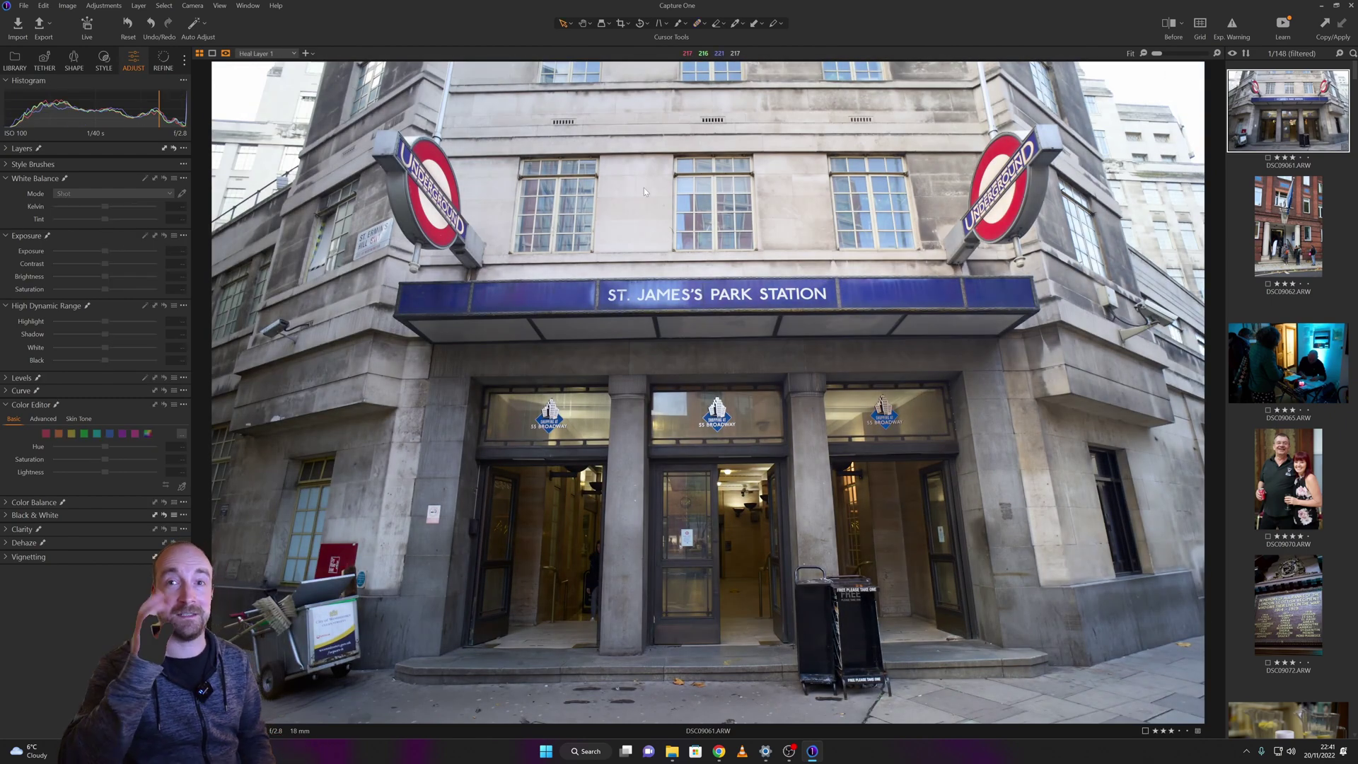
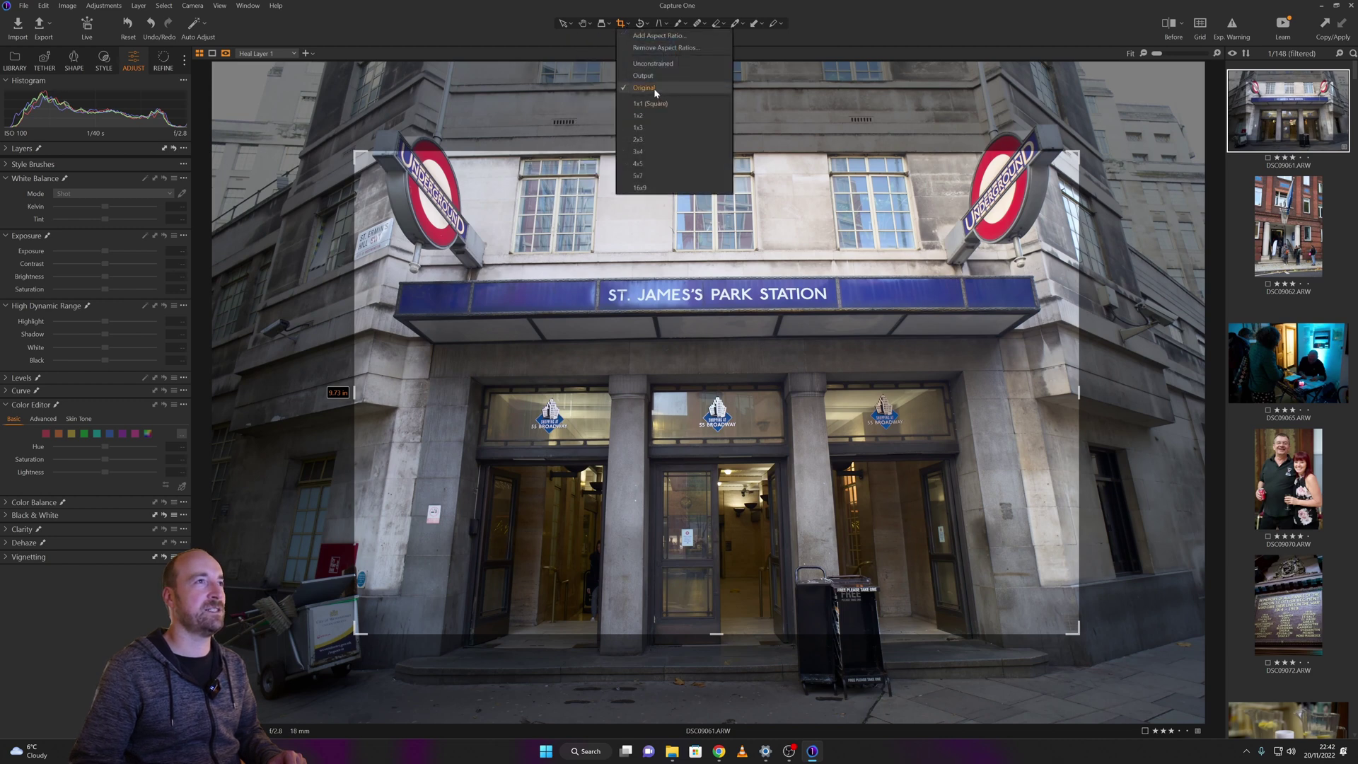
left_click(652, 63)
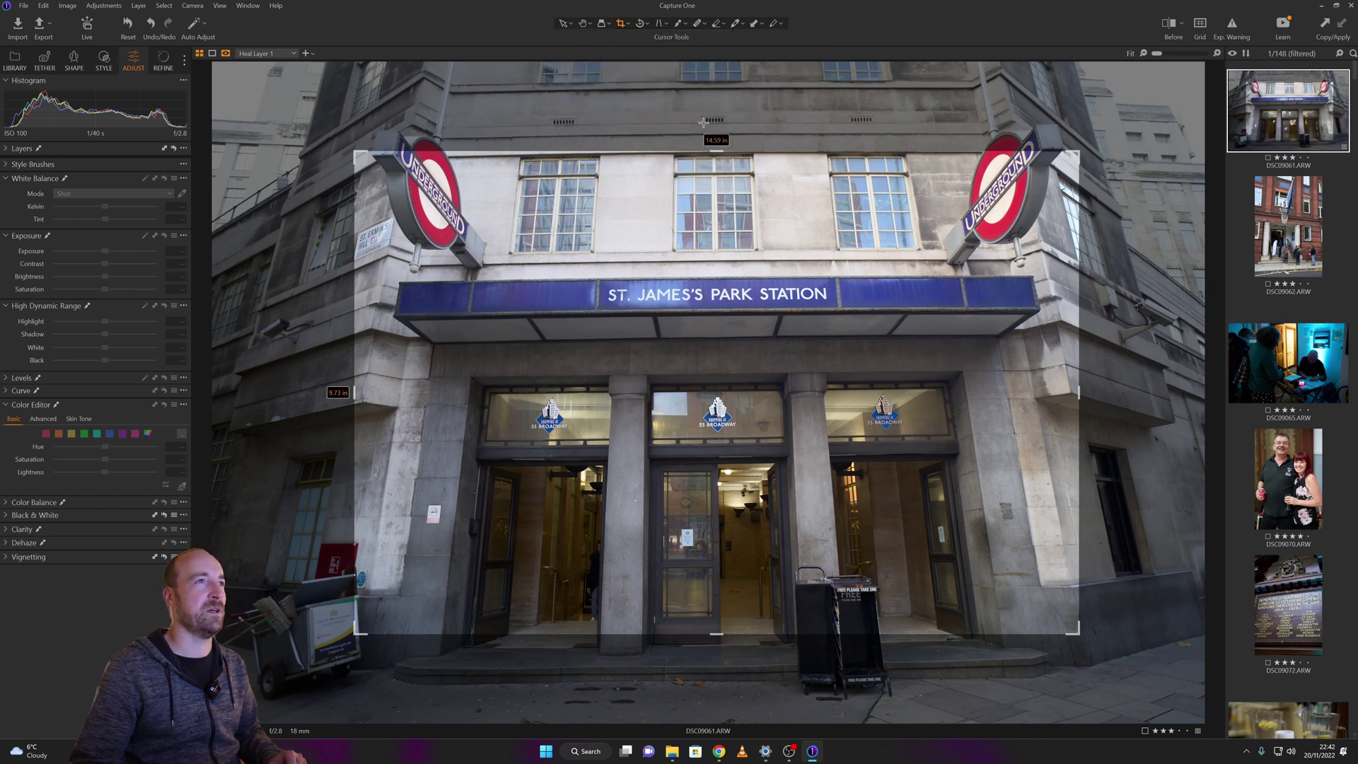
left_click_drag(716, 152, 716, 107)
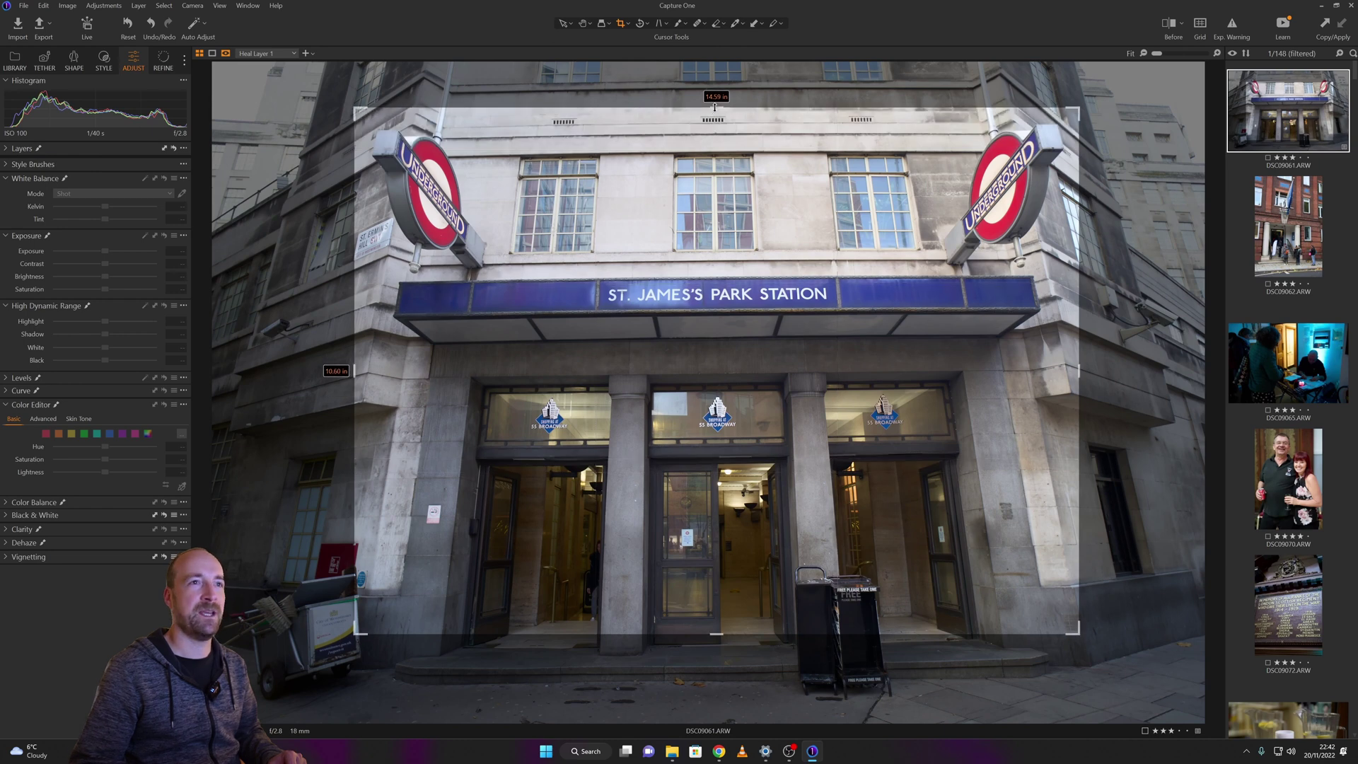
left_click_drag(717, 635, 716, 707)
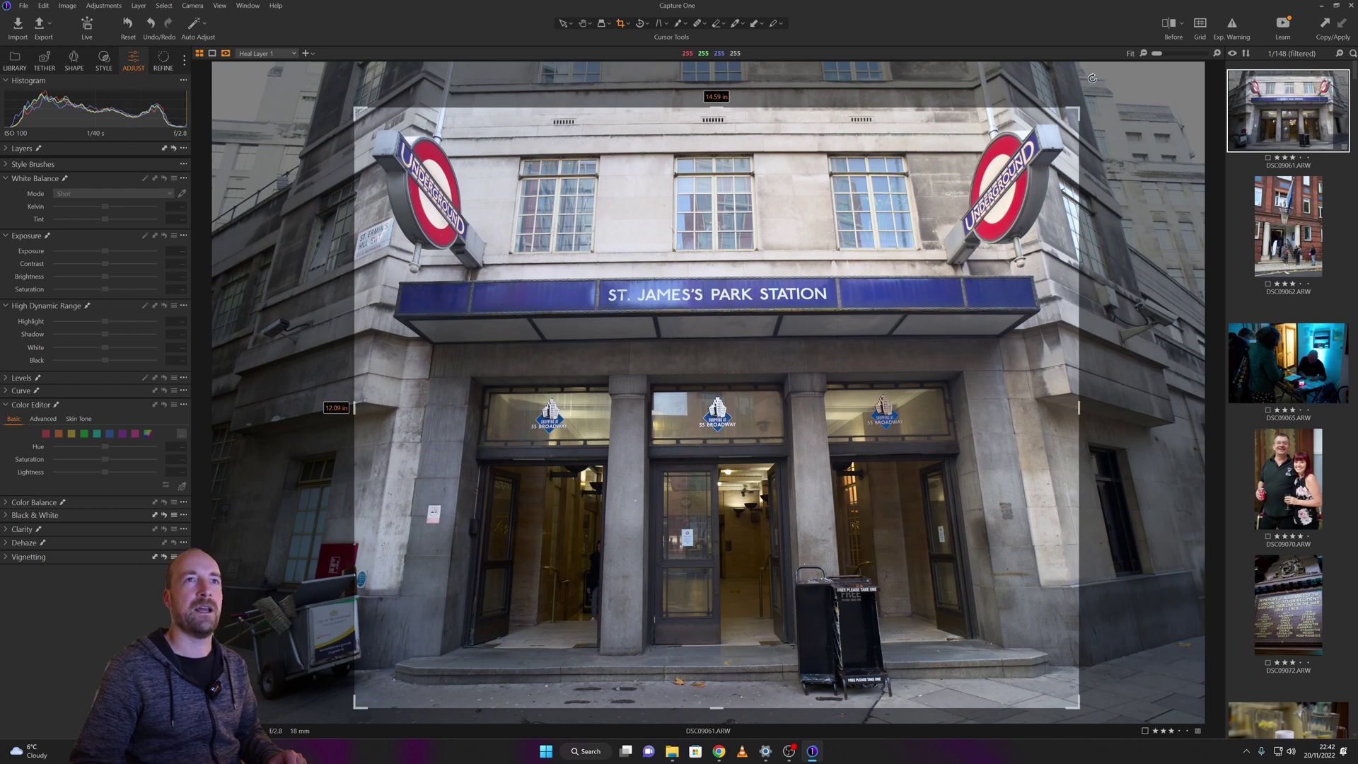
left_click(630, 25)
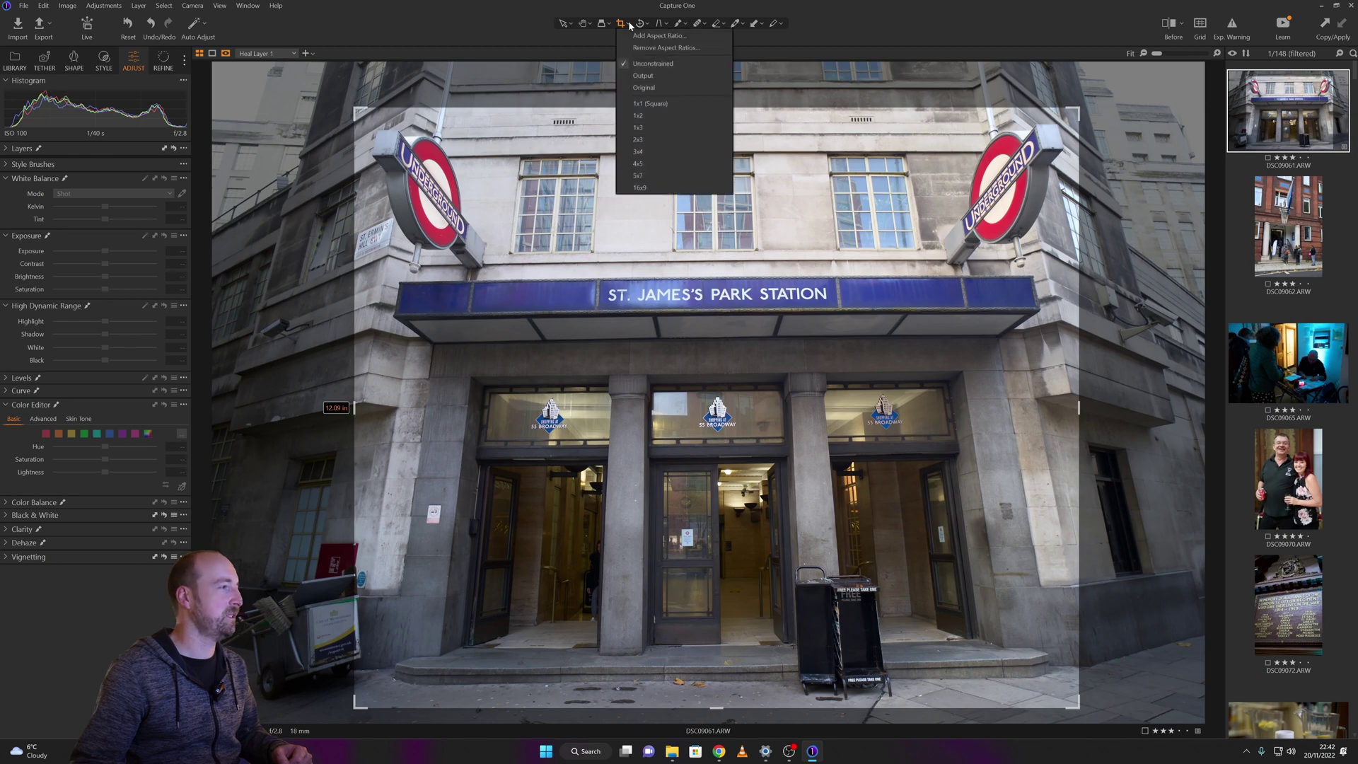
left_click(584, 24)
key("c")
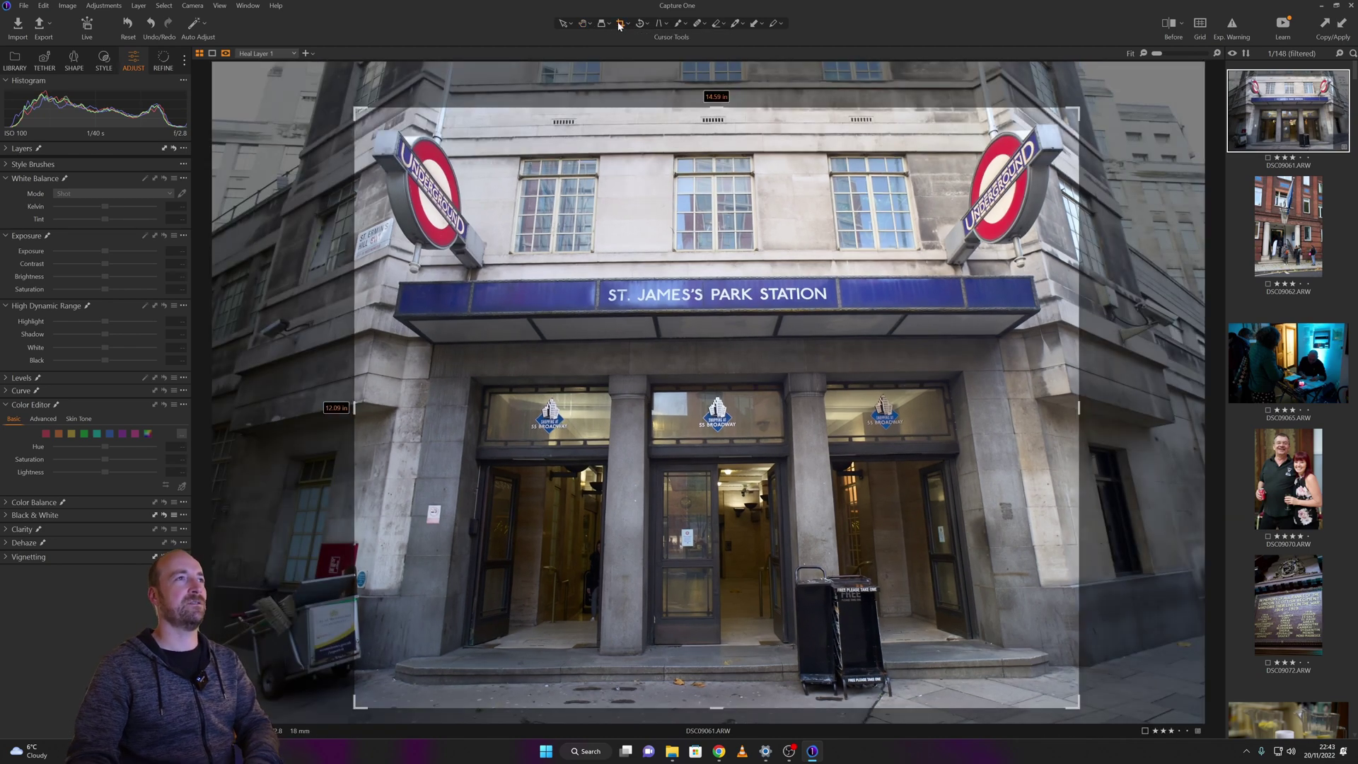
left_click(564, 23)
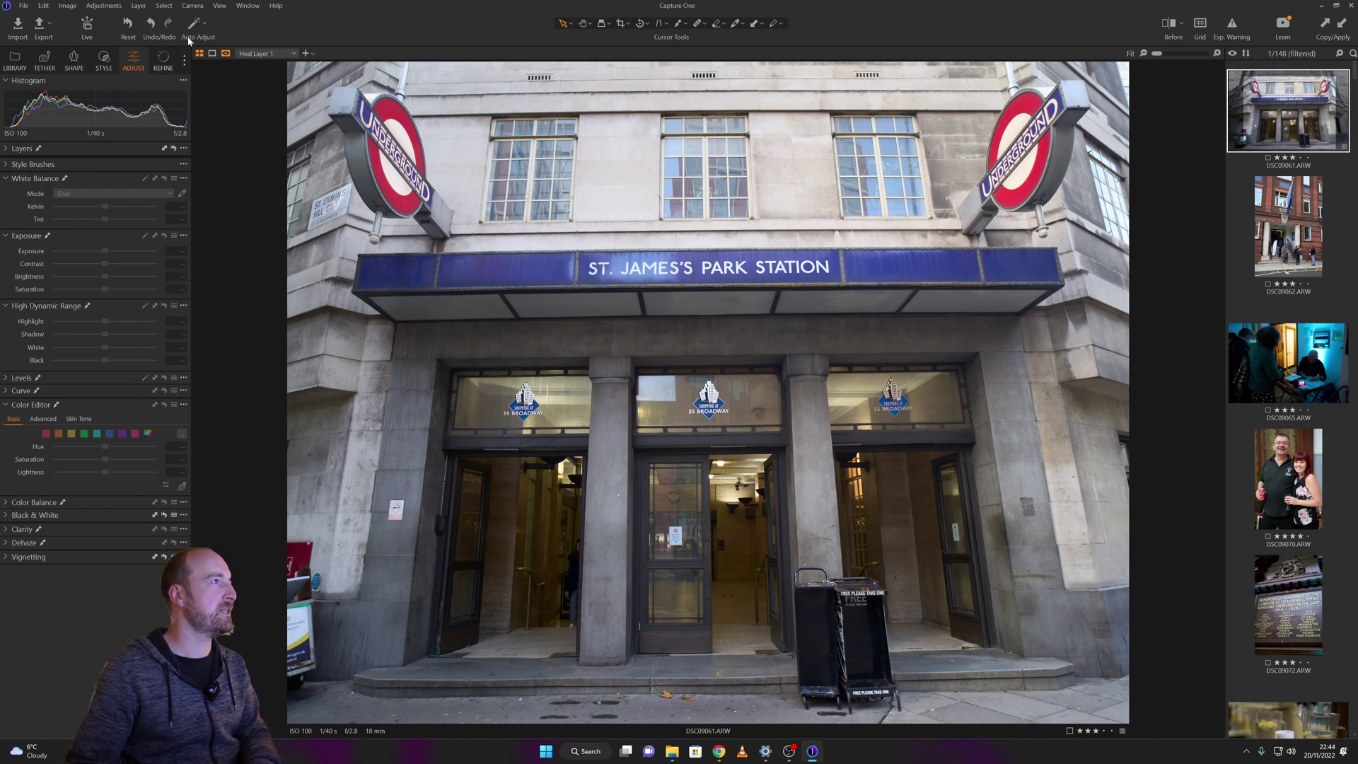
- Auto adjust the exposure, high dynamic range and levels of the station photo
left_click(206, 26)
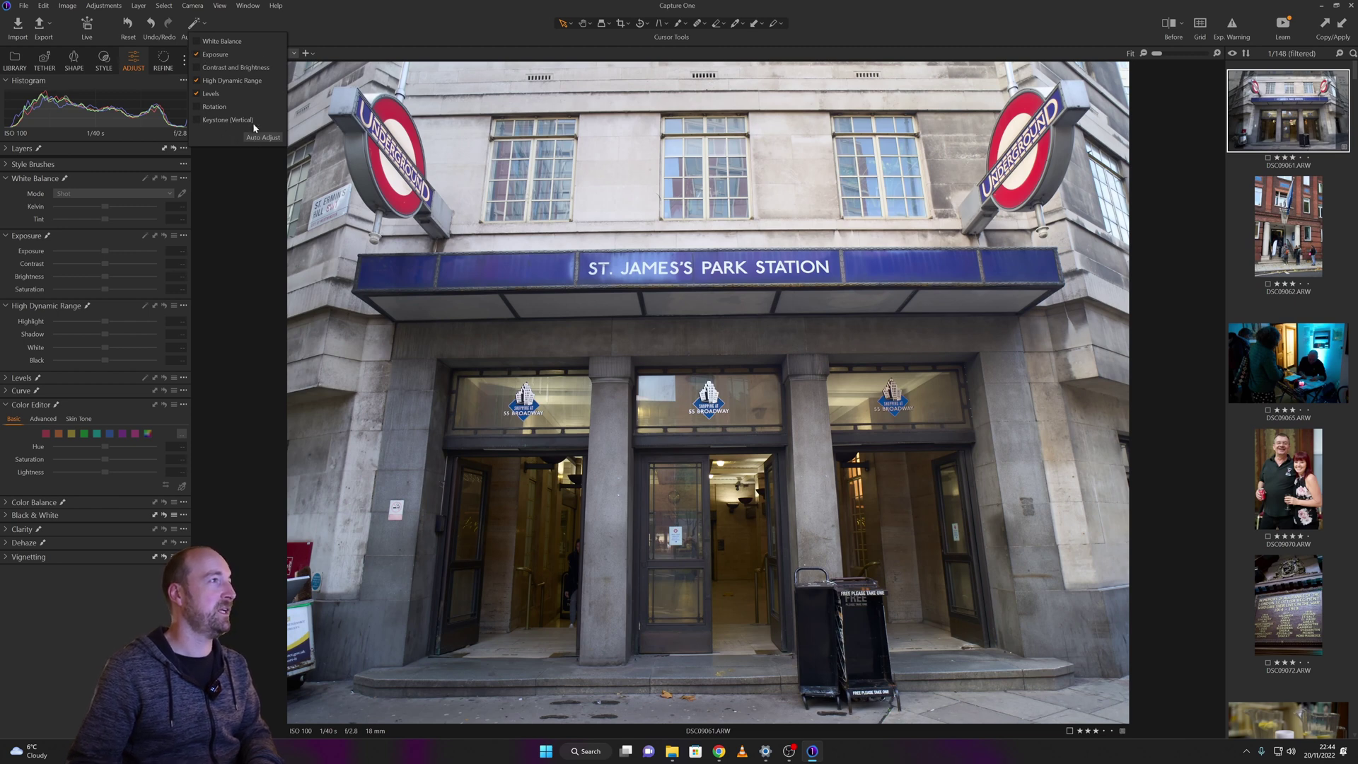
left_click(208, 29)
left_click(207, 26)
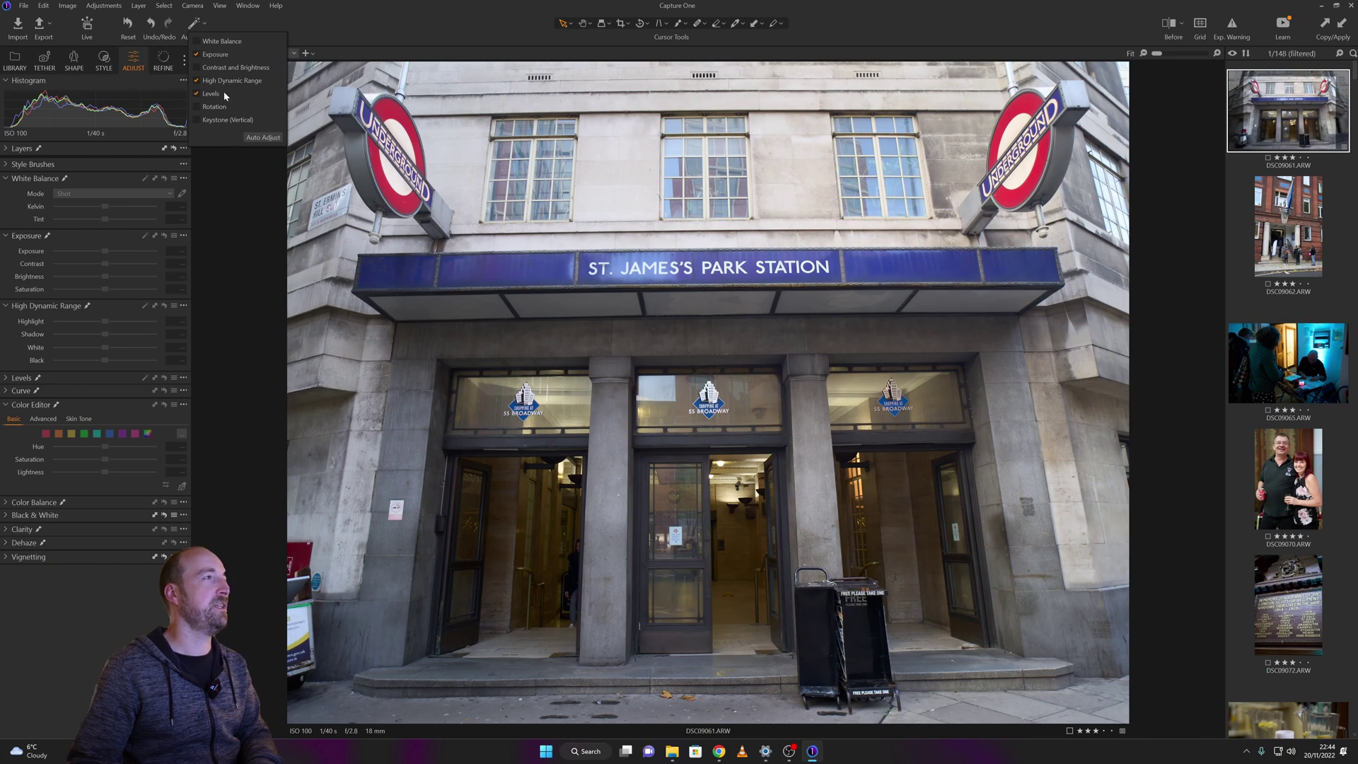
left_click(270, 33)
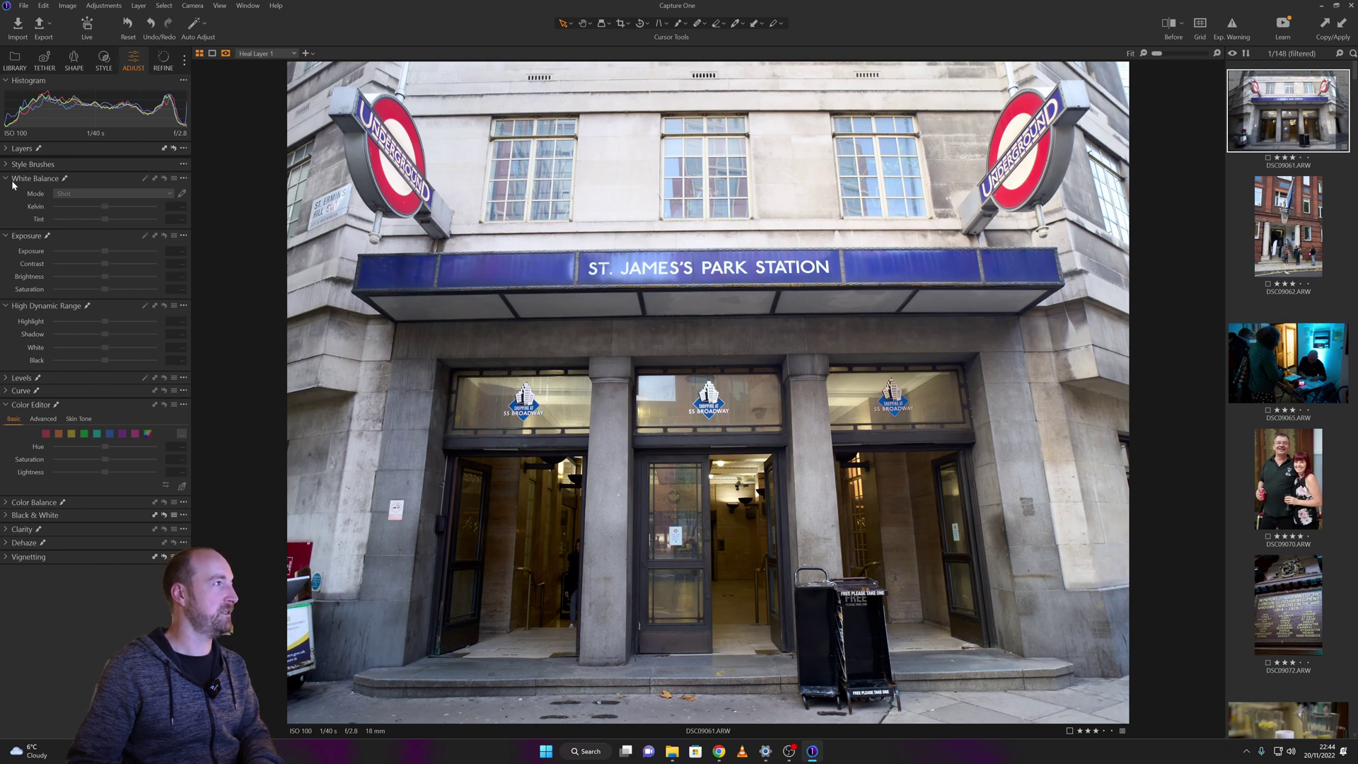
- Compare the adjustments of the Background layer and Heal Layer 1, and leave Background as the active layer
left_click(268, 53)
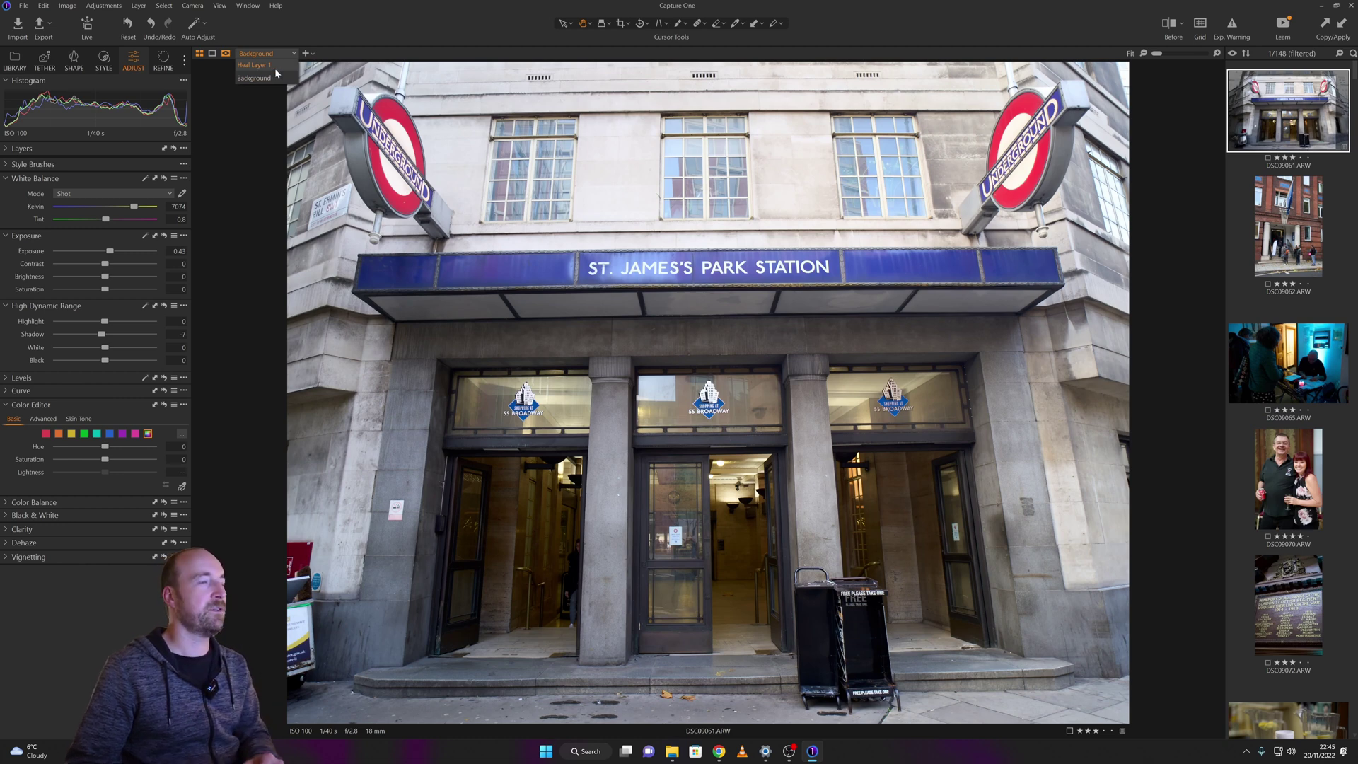
left_click(275, 68)
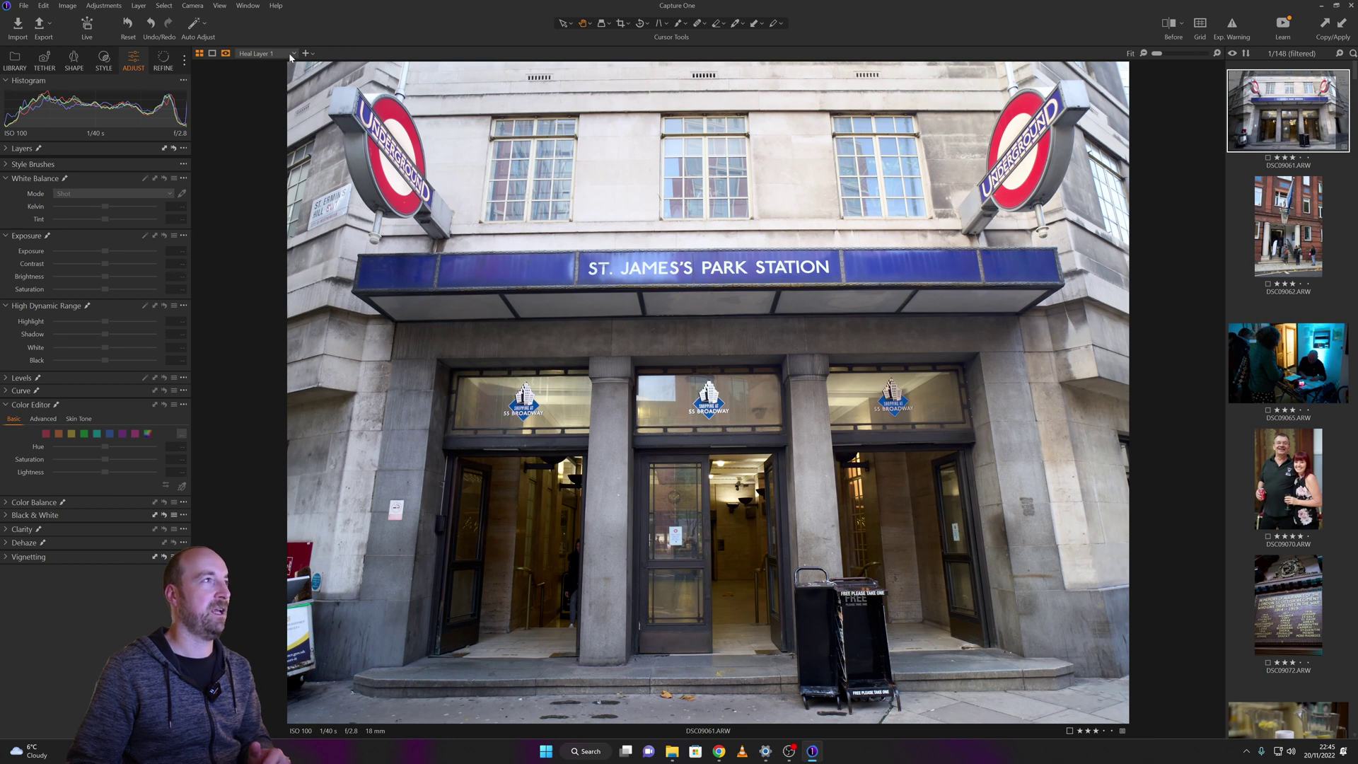
left_click(288, 53)
left_click(273, 82)
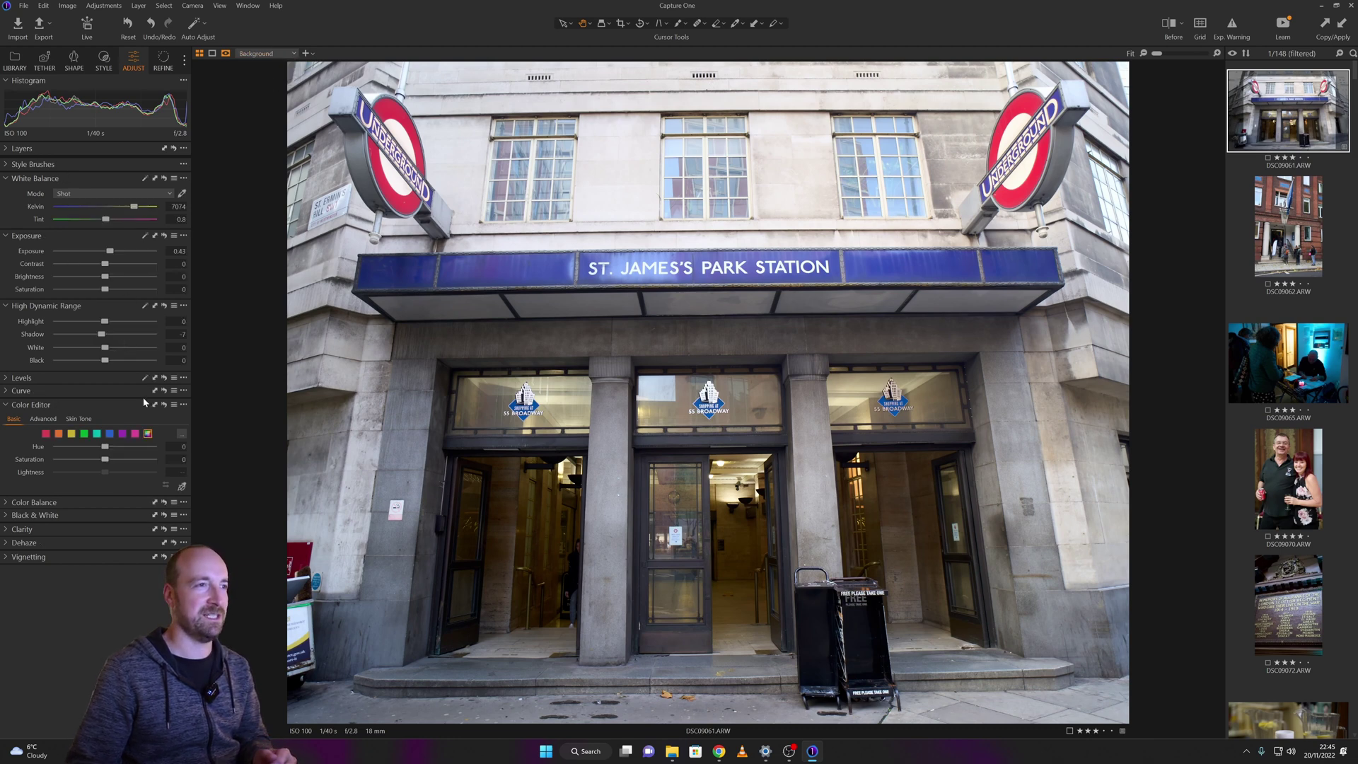
- Widen the station photo's crop to about 15.4 in and rotate the photo slightly freehand
left_click(621, 26)
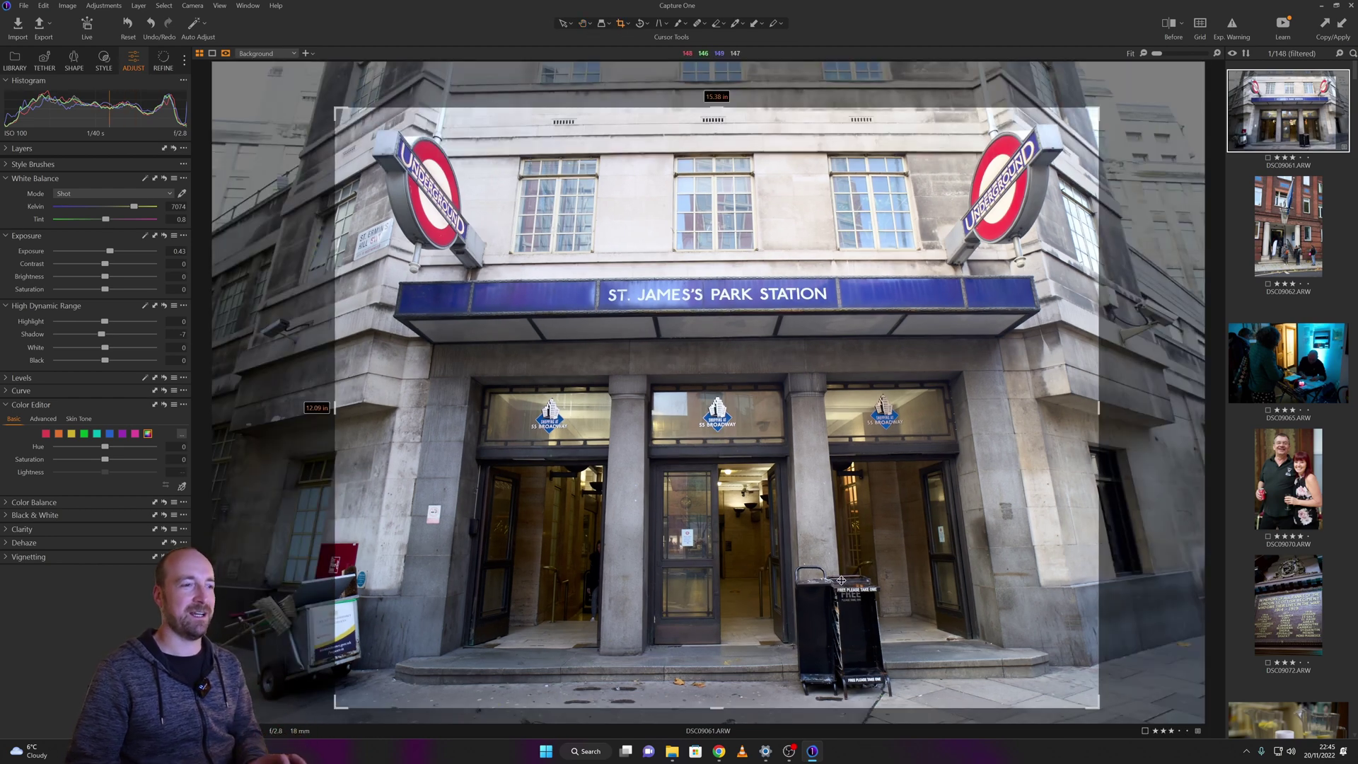
left_click(639, 22)
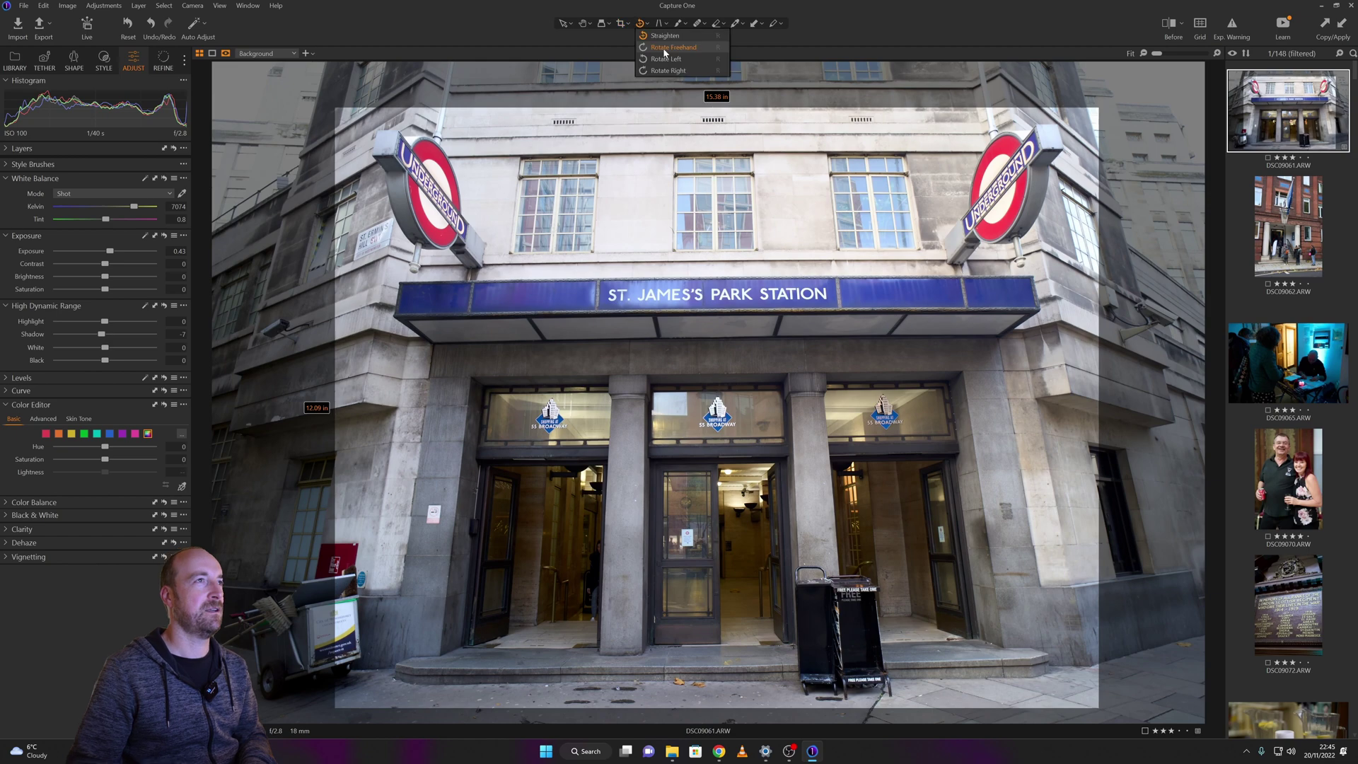
left_click_drag(753, 90, 757, 86)
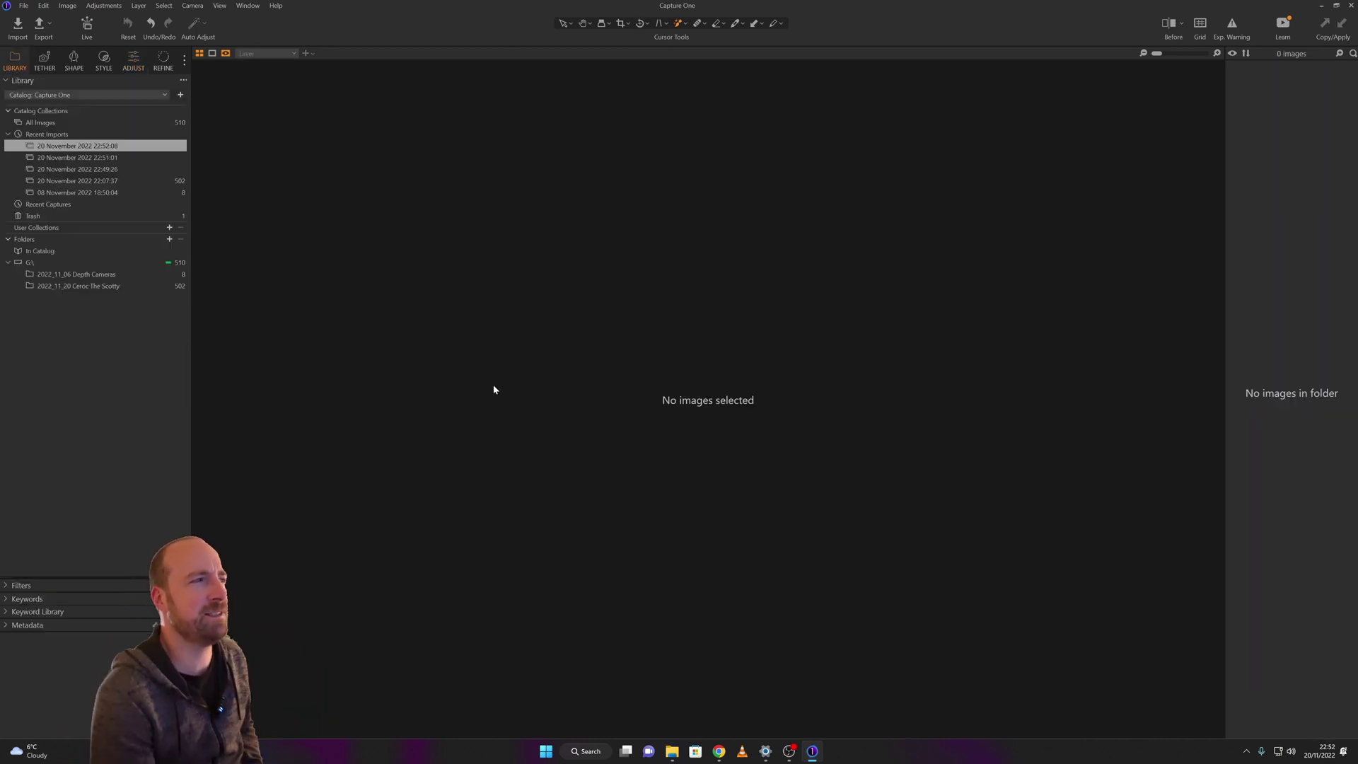
- Look through the photos in the 2022_11_20 Ceroc The Scotty folder
left_click(126, 285)
left_click(1288, 226)
left_click(1285, 125)
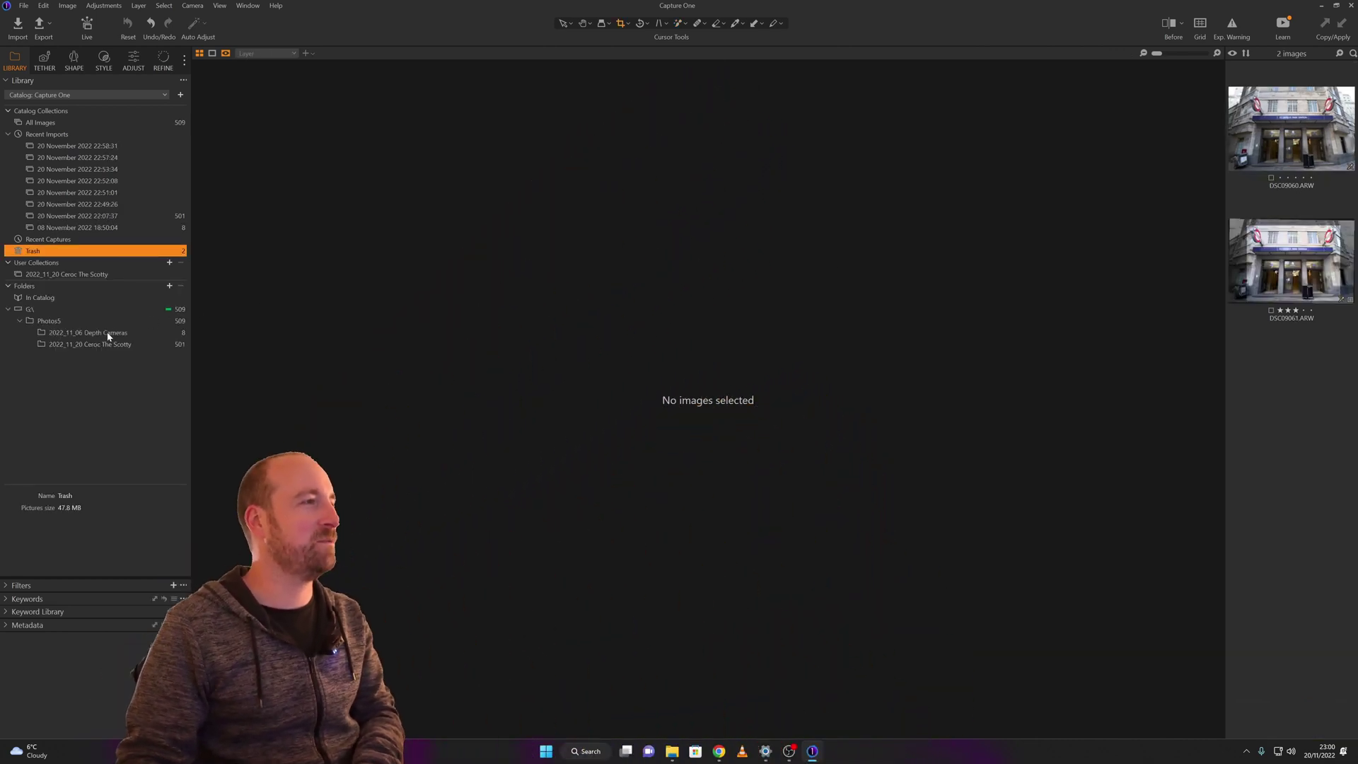
left_click(116, 345)
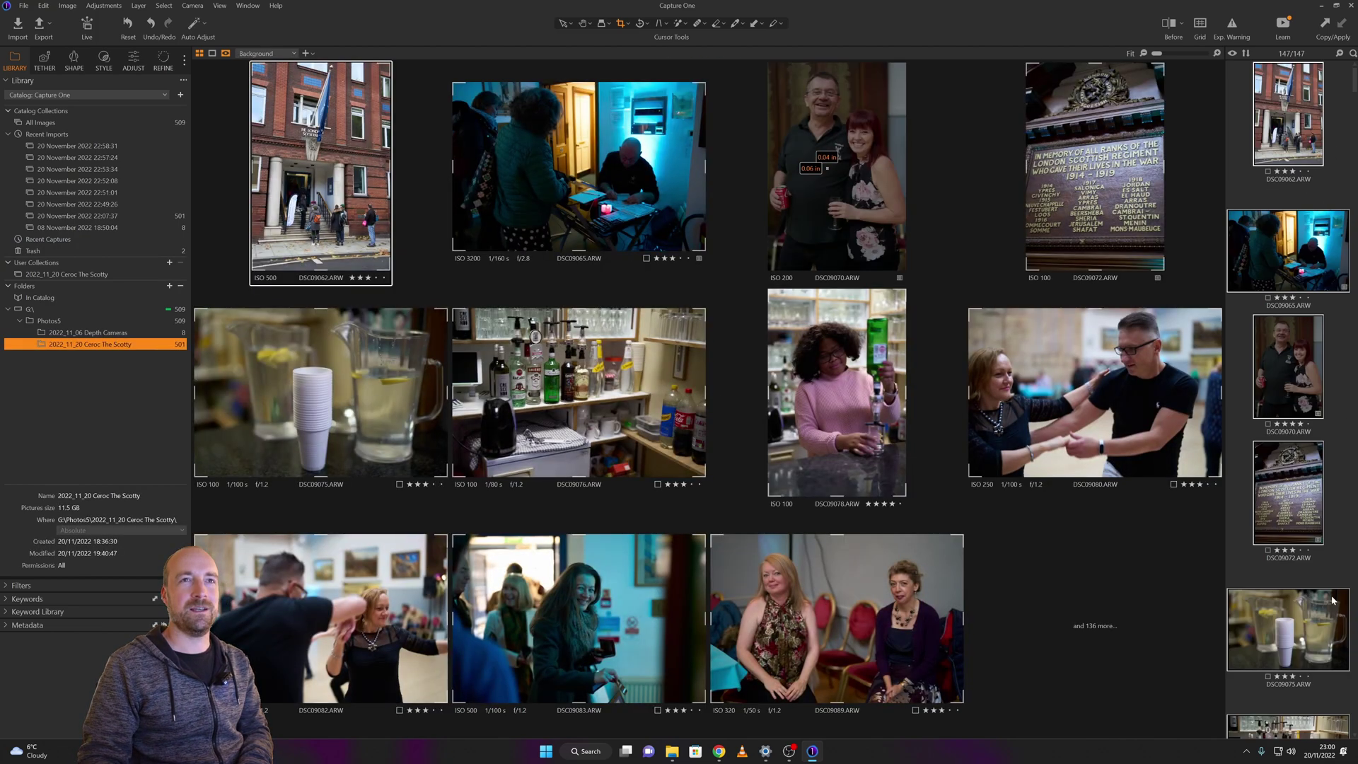
- Move DSC09060.ARW and DSC09061.ARW from the Trash back into the 2022_11_20 Ceroc The Scotty folder and open that folder
left_click(74, 250)
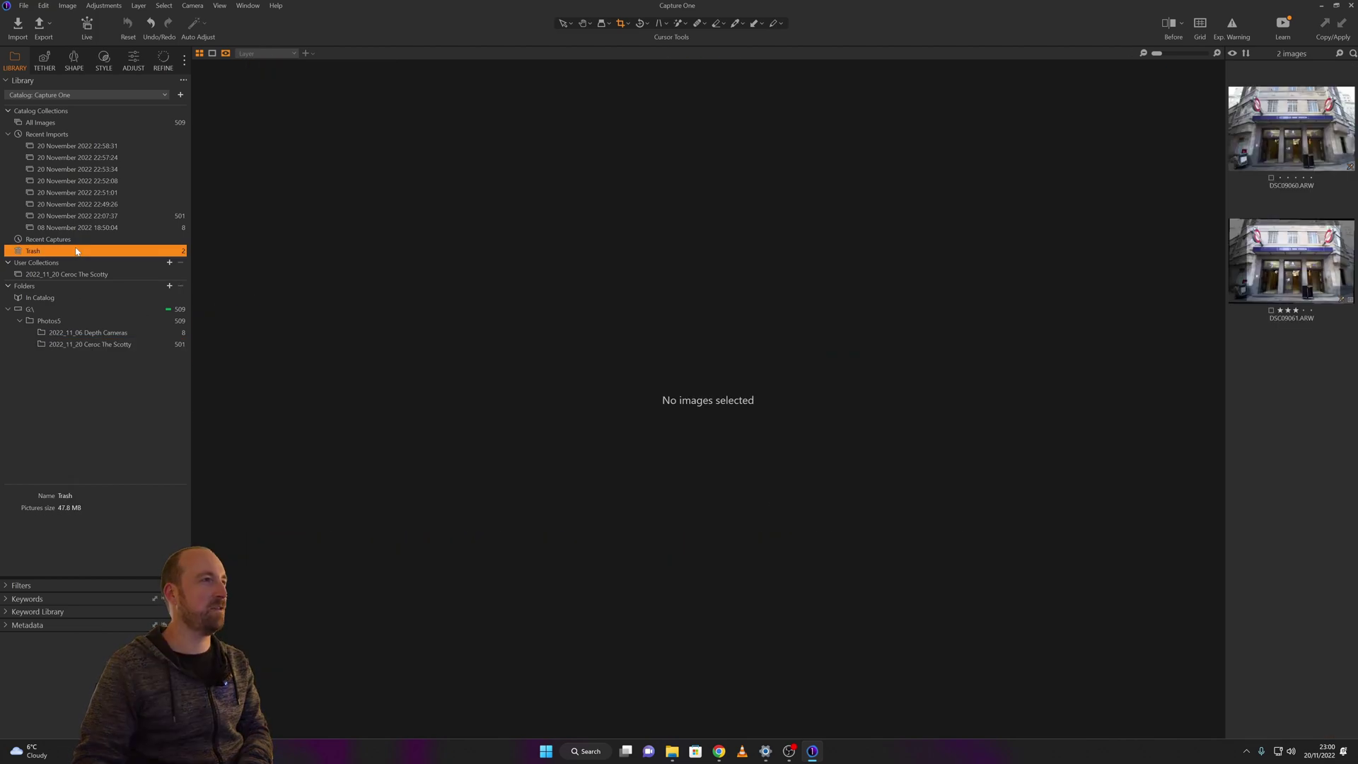
left_click(1259, 135)
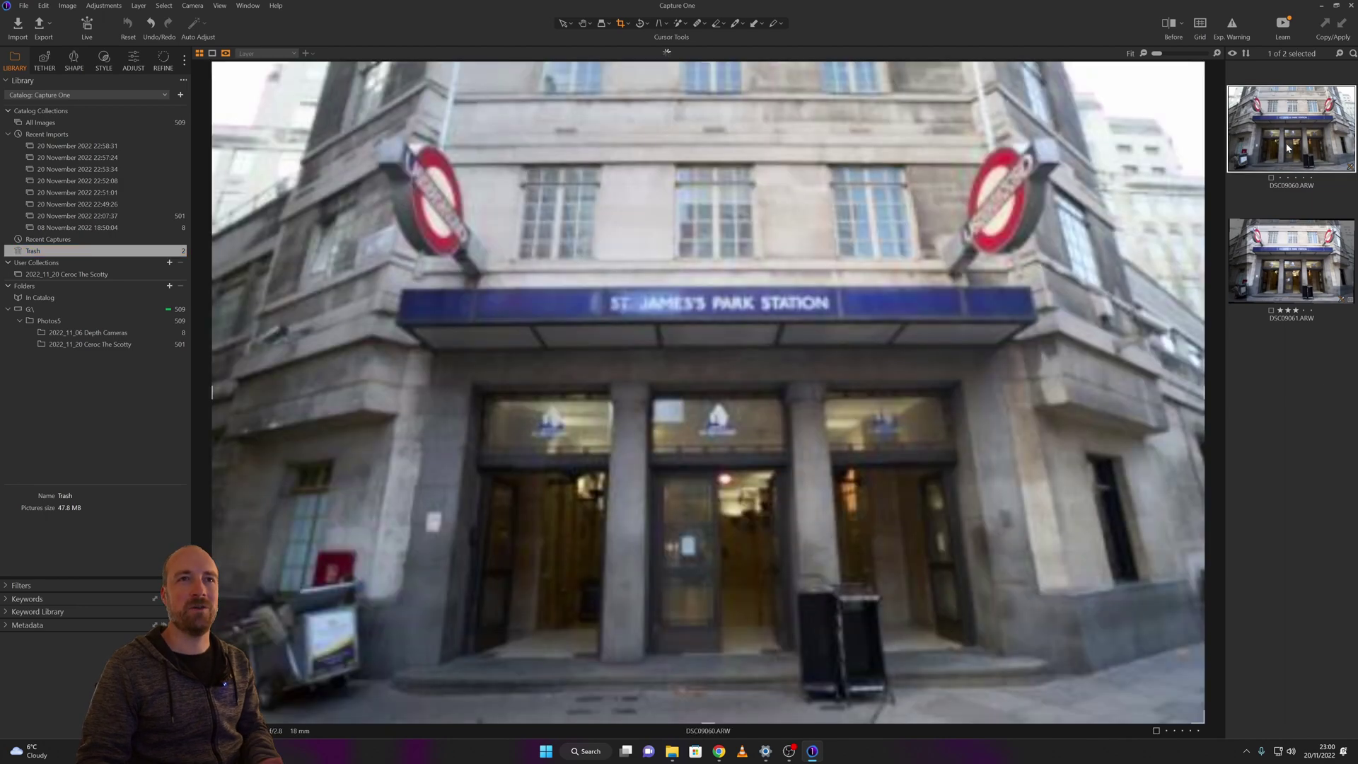
key("ctrl+a")
right_click(1303, 147)
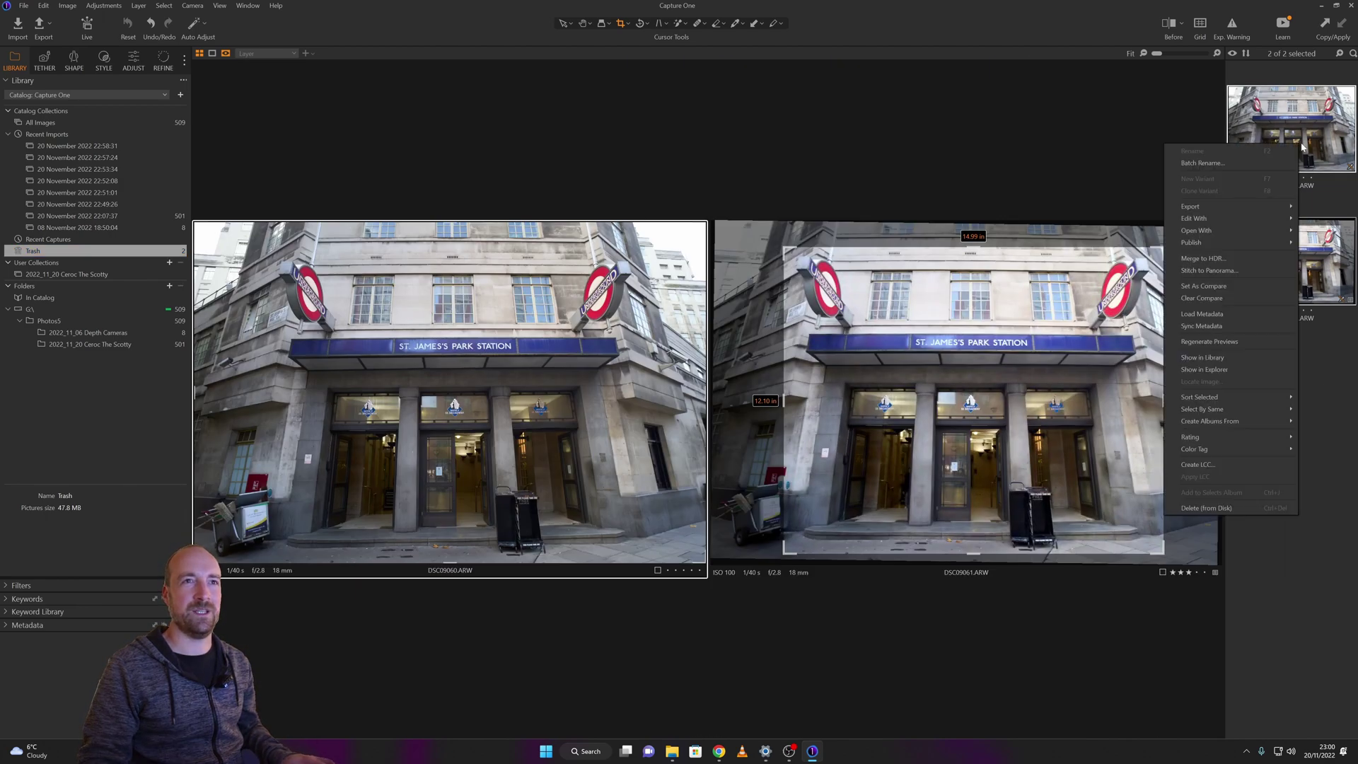
left_click_drag(1291, 129, 106, 345)
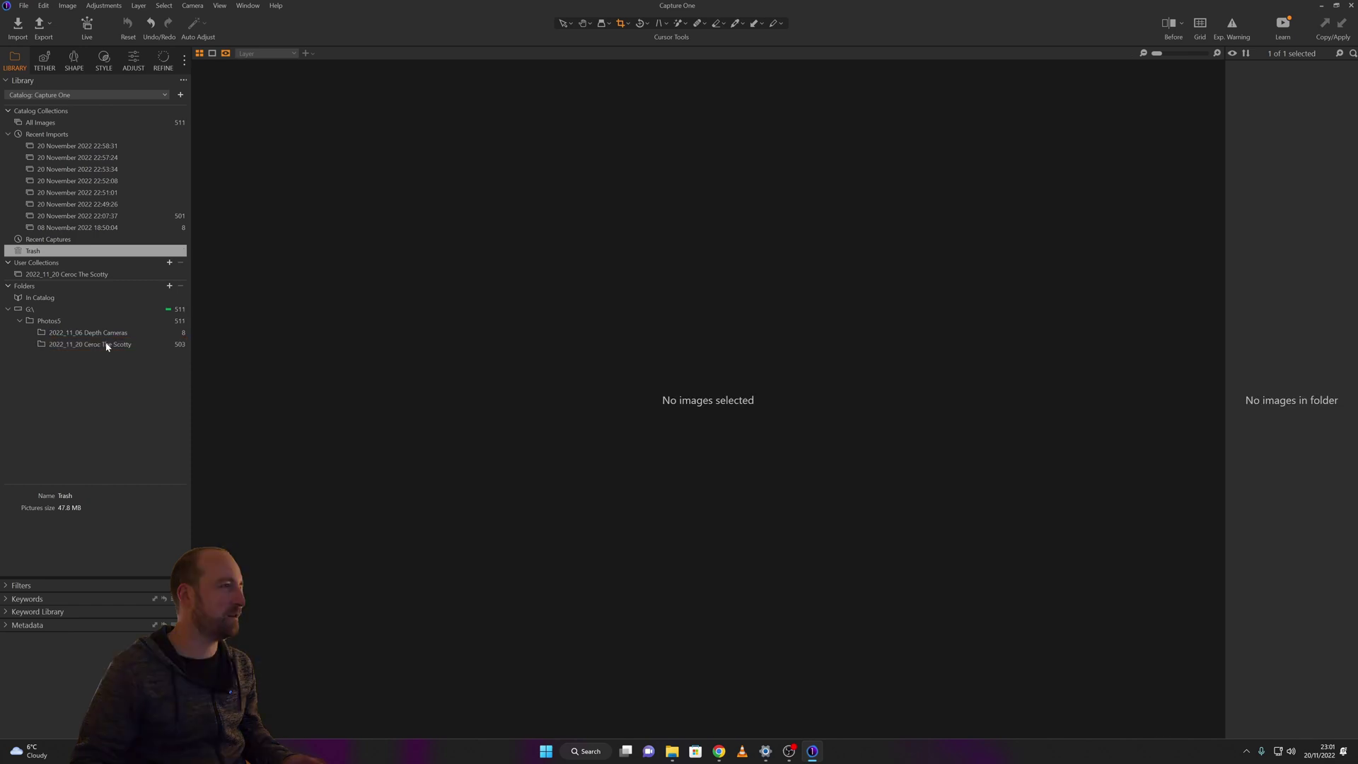
left_click(107, 344)
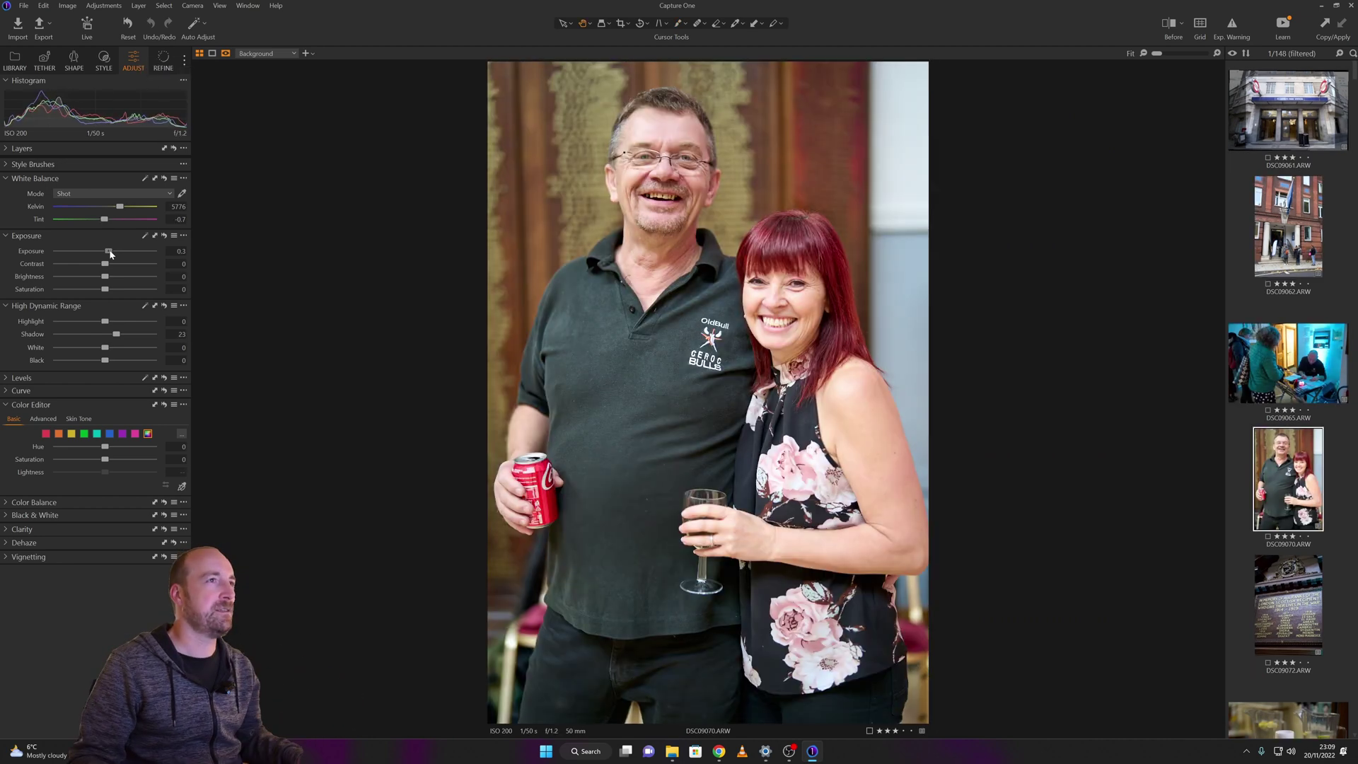
- Set the exposure of the couple portrait DSC09070.ARW to 0.09 and compare it with the neighbouring photo
left_click_drag(106, 253, 106, 253)
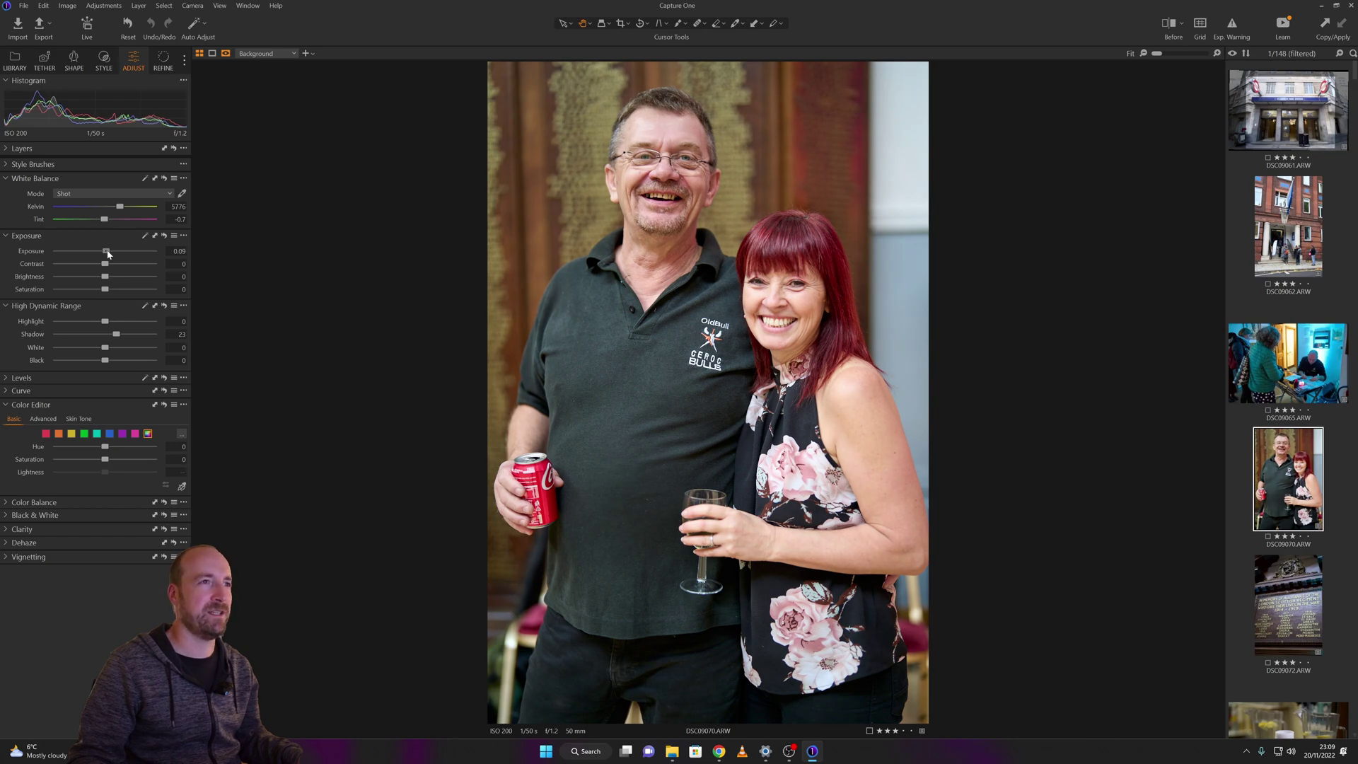
key("Left")
key("Right")
- Go through the filtered event photos from DSC09070.ARW to DSC09112.ARW, examining their framing and exposure
scroll(1291, 451, "down", 3)
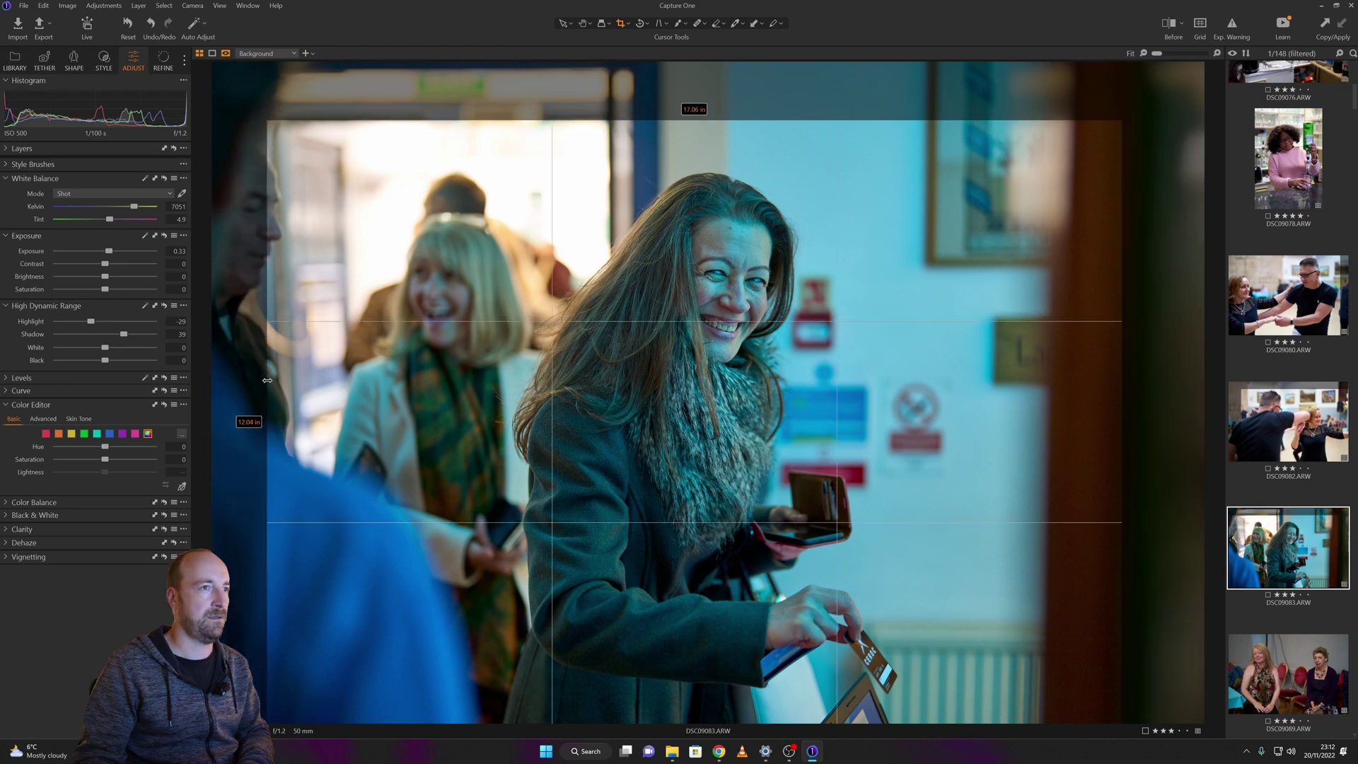
key("Right")
key("Right")
key("Right")
key("Right")
key("Right")
key("Right")
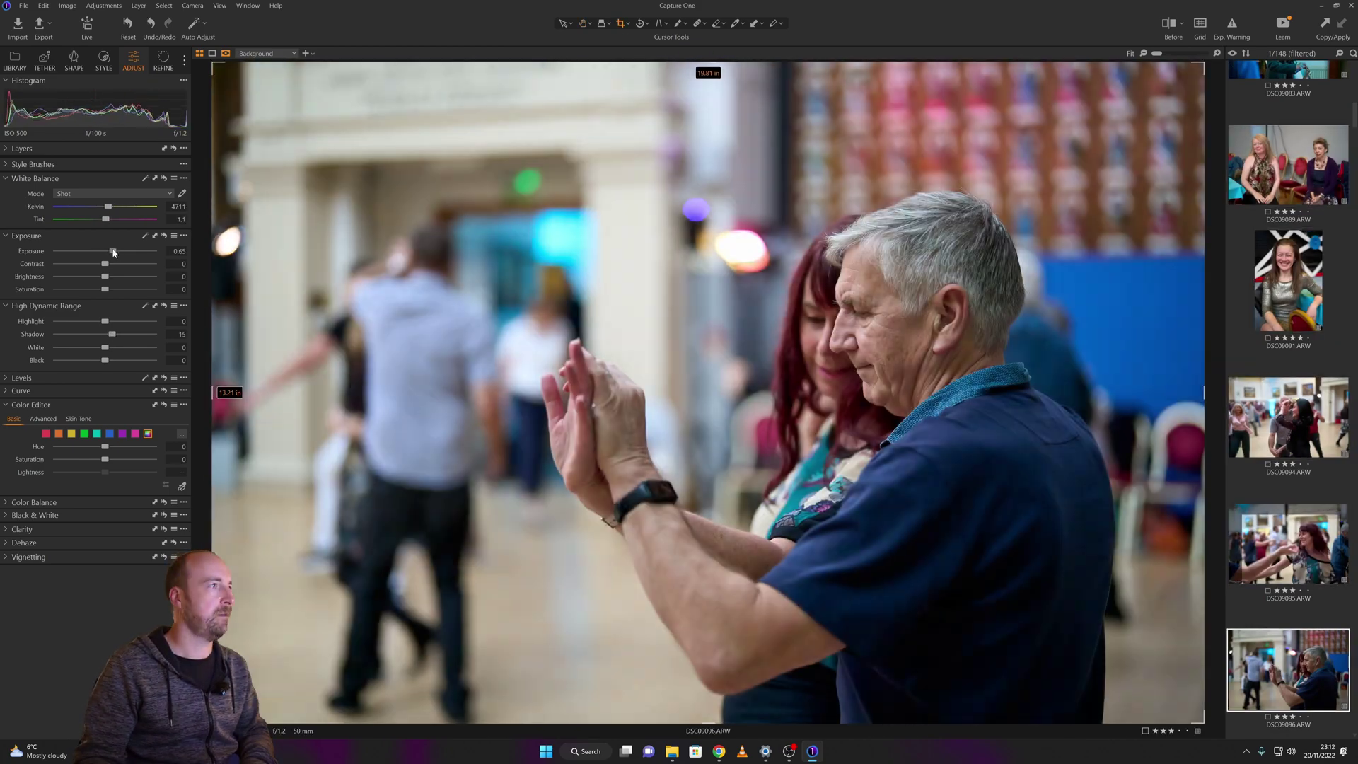
key("Right")
key("Right")
key("Right")
key("Right")
key("Right")
key("Right")
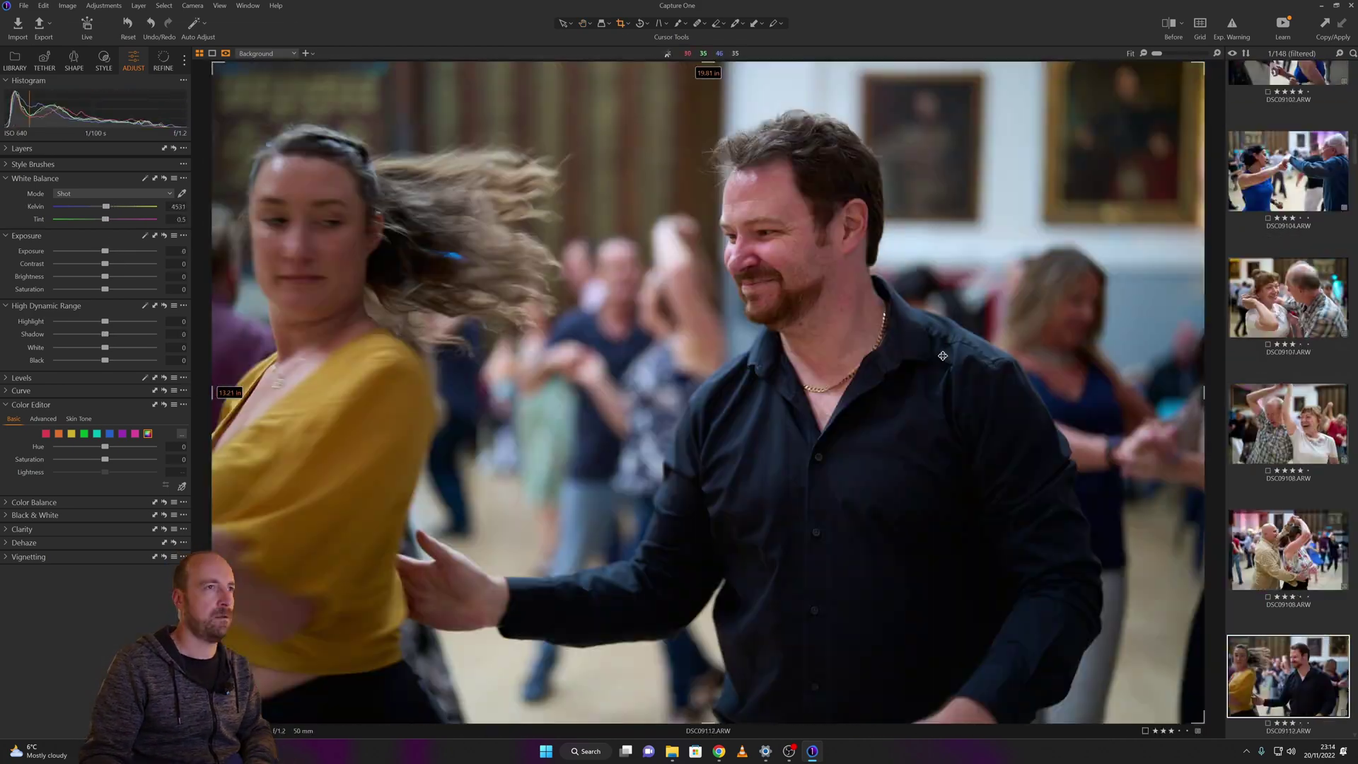
- Advance to the dance photo DSC09121.ARW and crop it to about 18.4 × 12 in
key("Right")
key("Right")
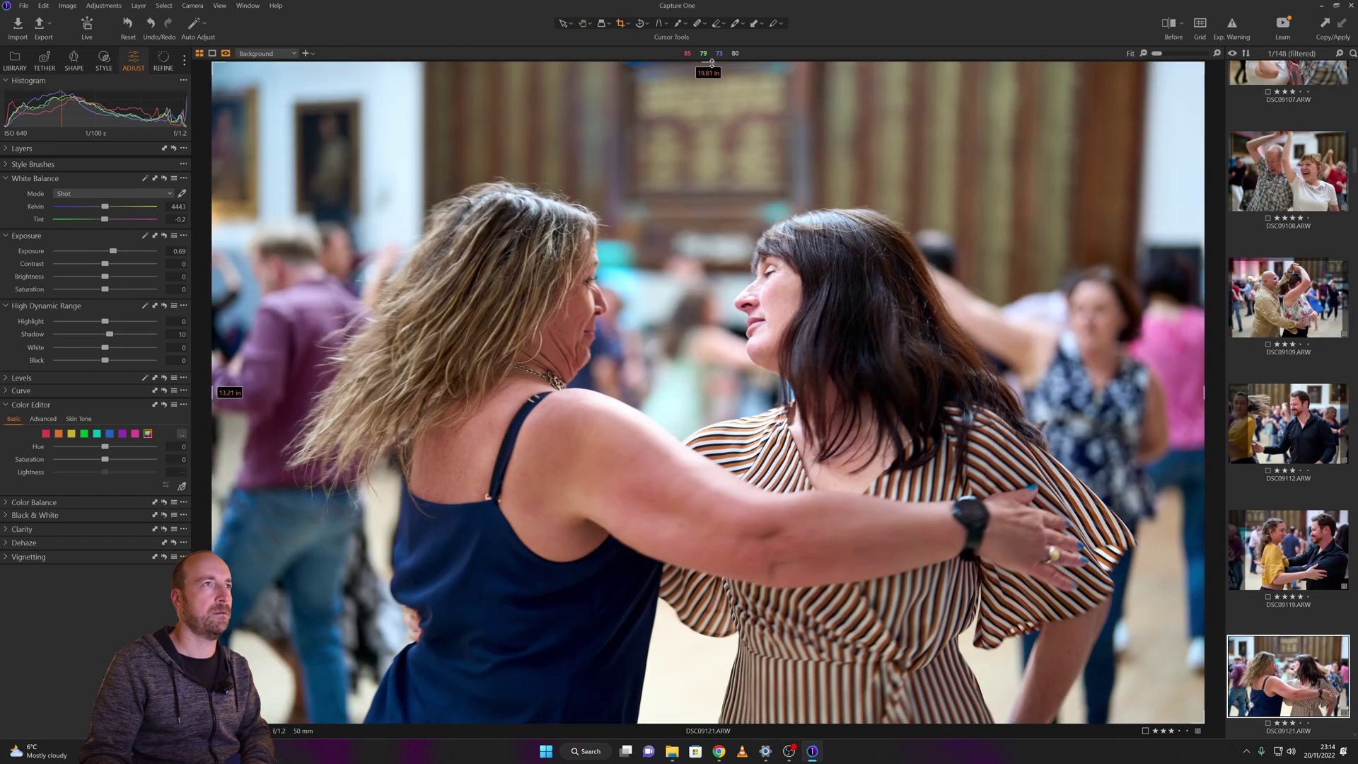
left_click_drag(257, 433, 256, 433)
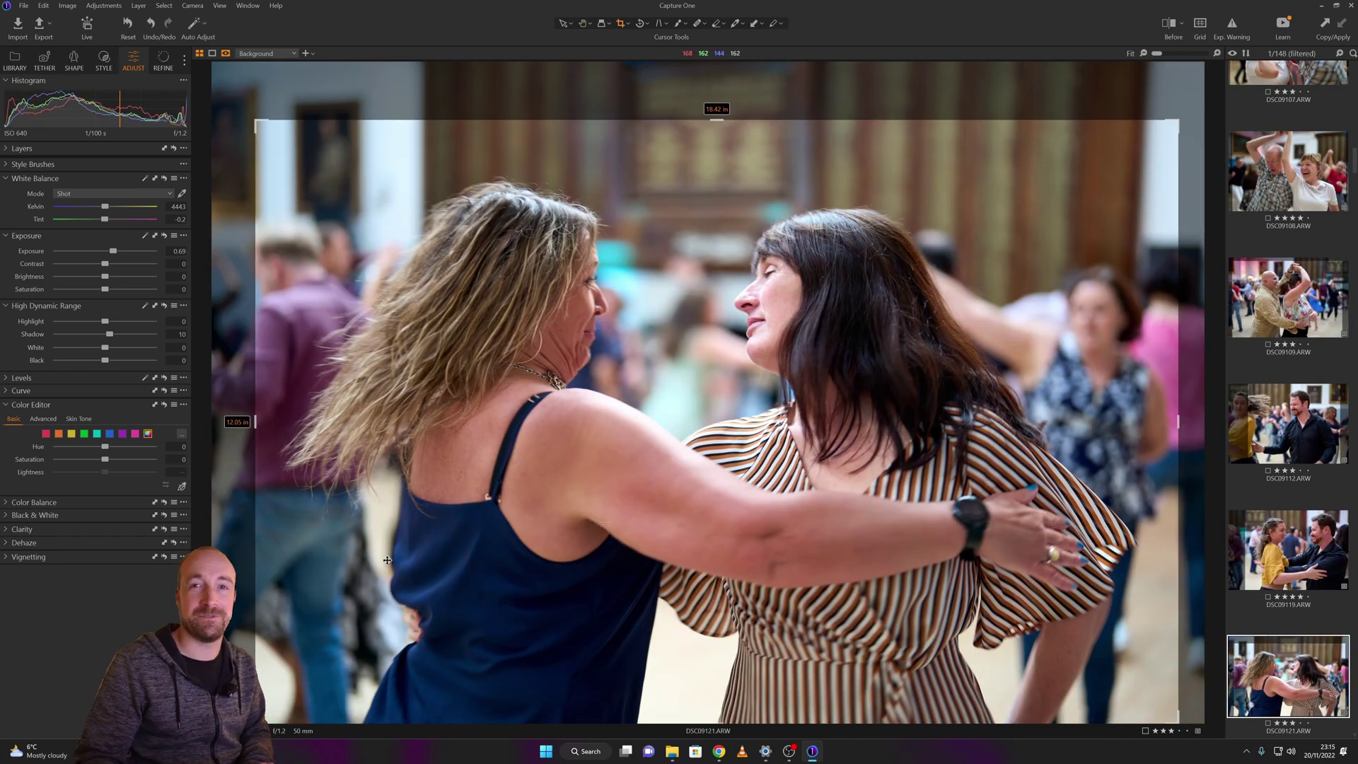
- Advance to the portrait of two women, DSC09127.ARW, and auto adjust it
key("Right")
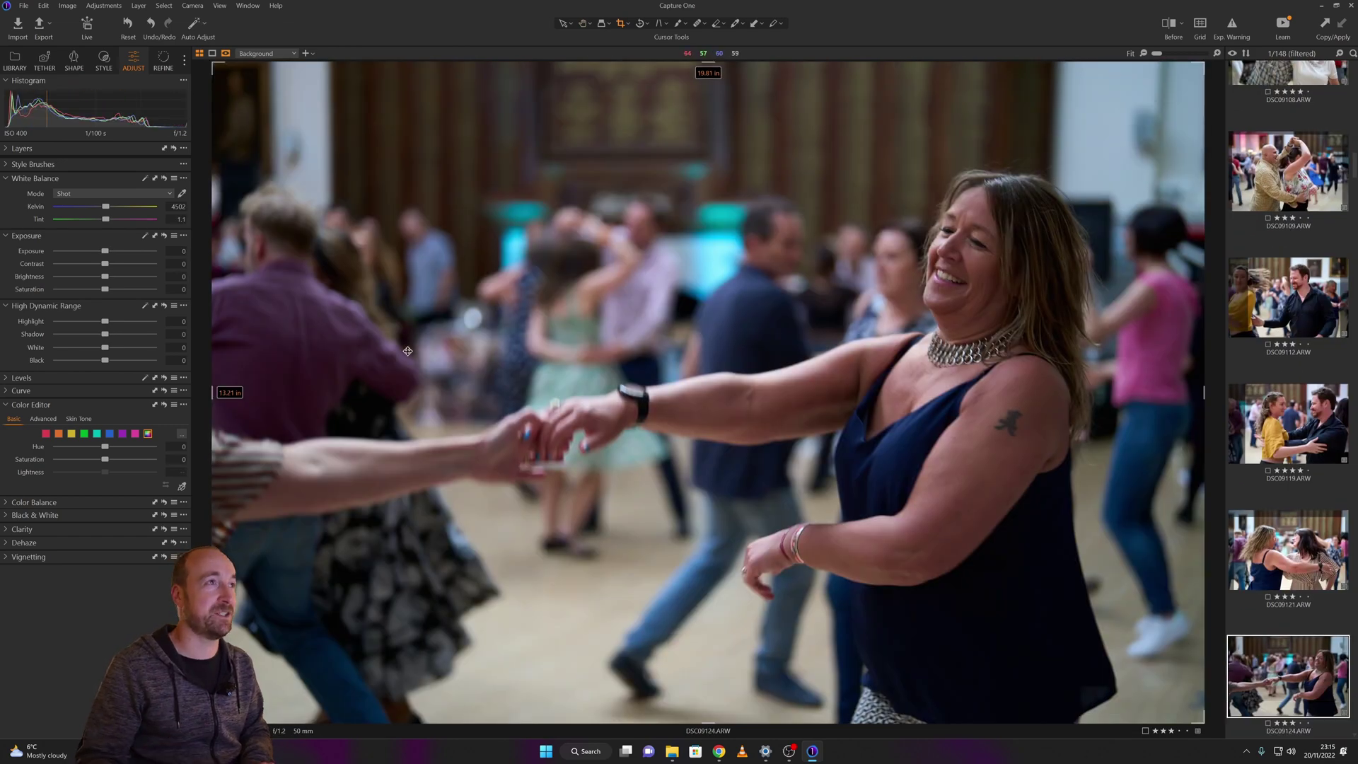
key("Right")
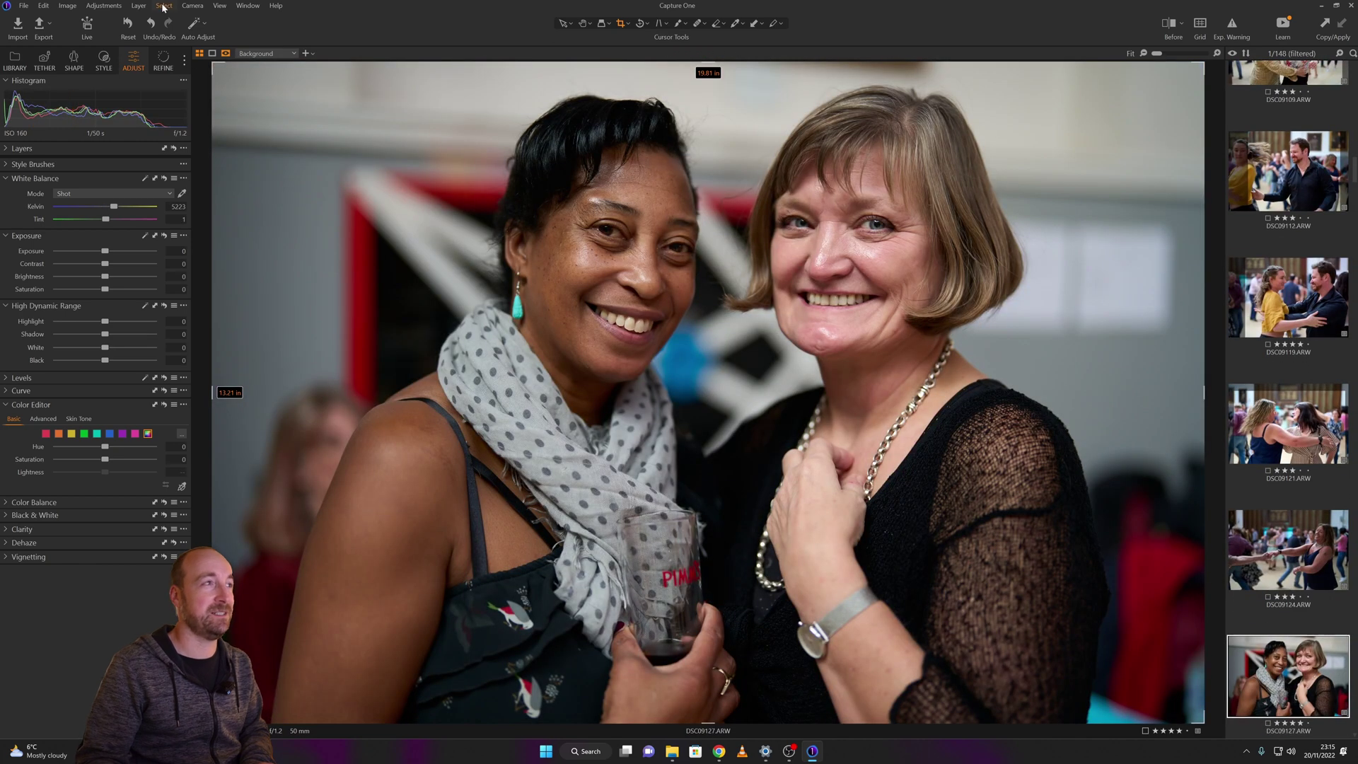
left_click(193, 27)
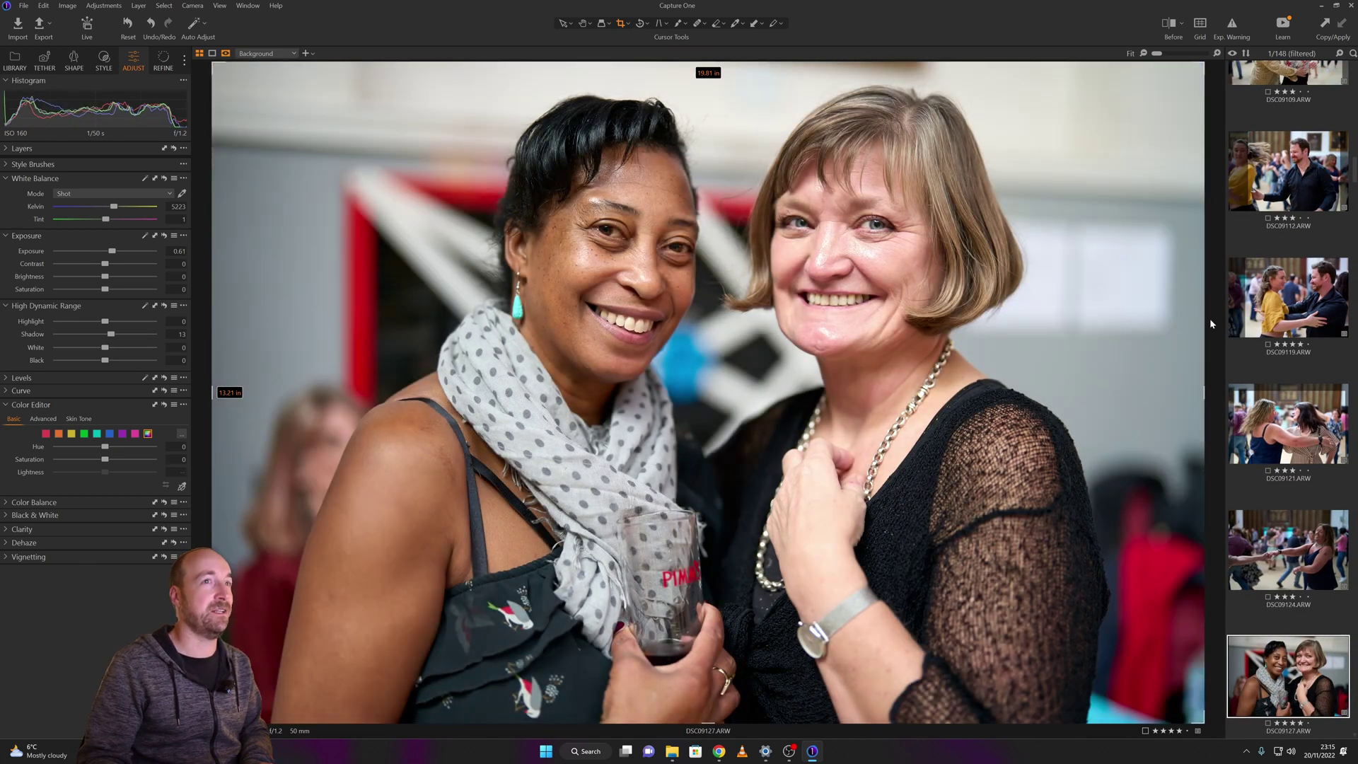
- Crop the portrait of two women, DSC09127.ARW, to about 18.2 × 13 in, trimming both sides and slightly the upper edge
left_click_drag(1205, 393, 1181, 393)
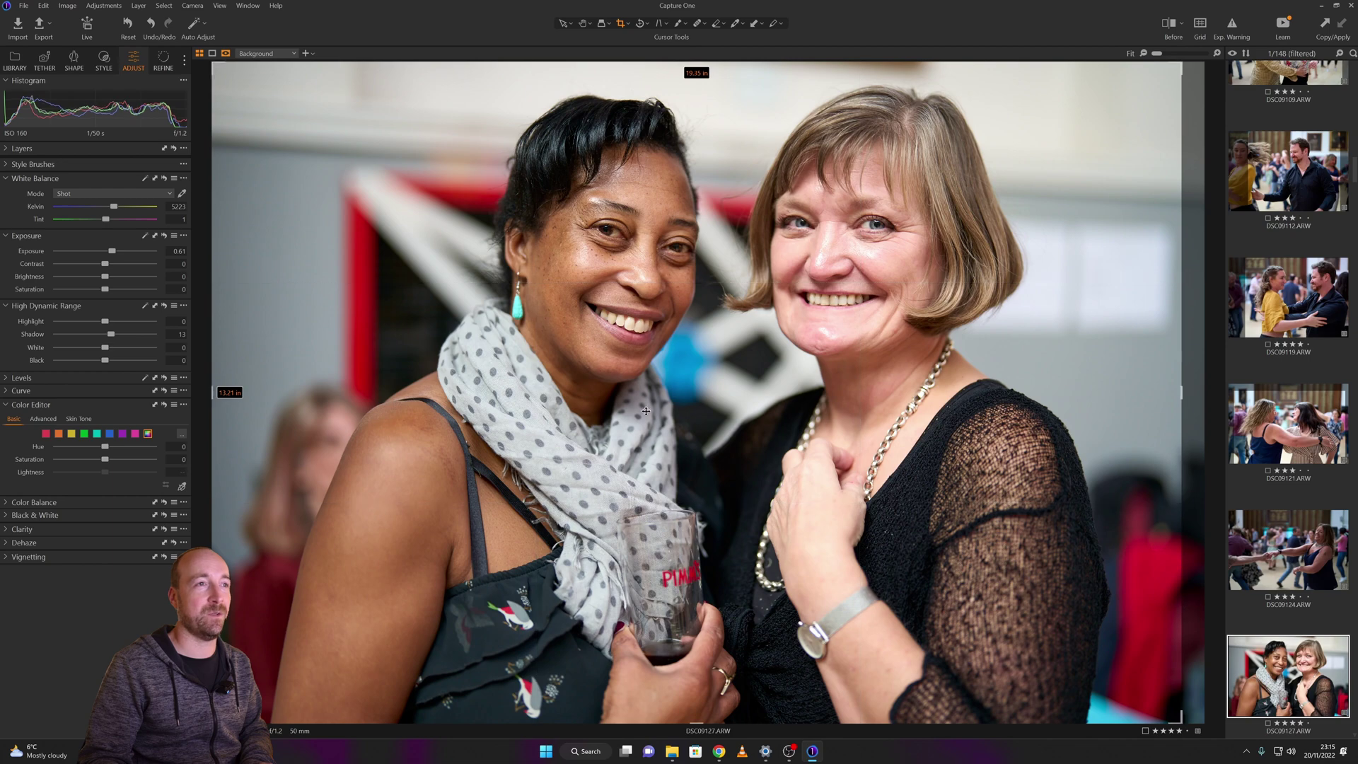
left_click_drag(208, 396, 268, 393)
left_click_drag(778, 63, 778, 69)
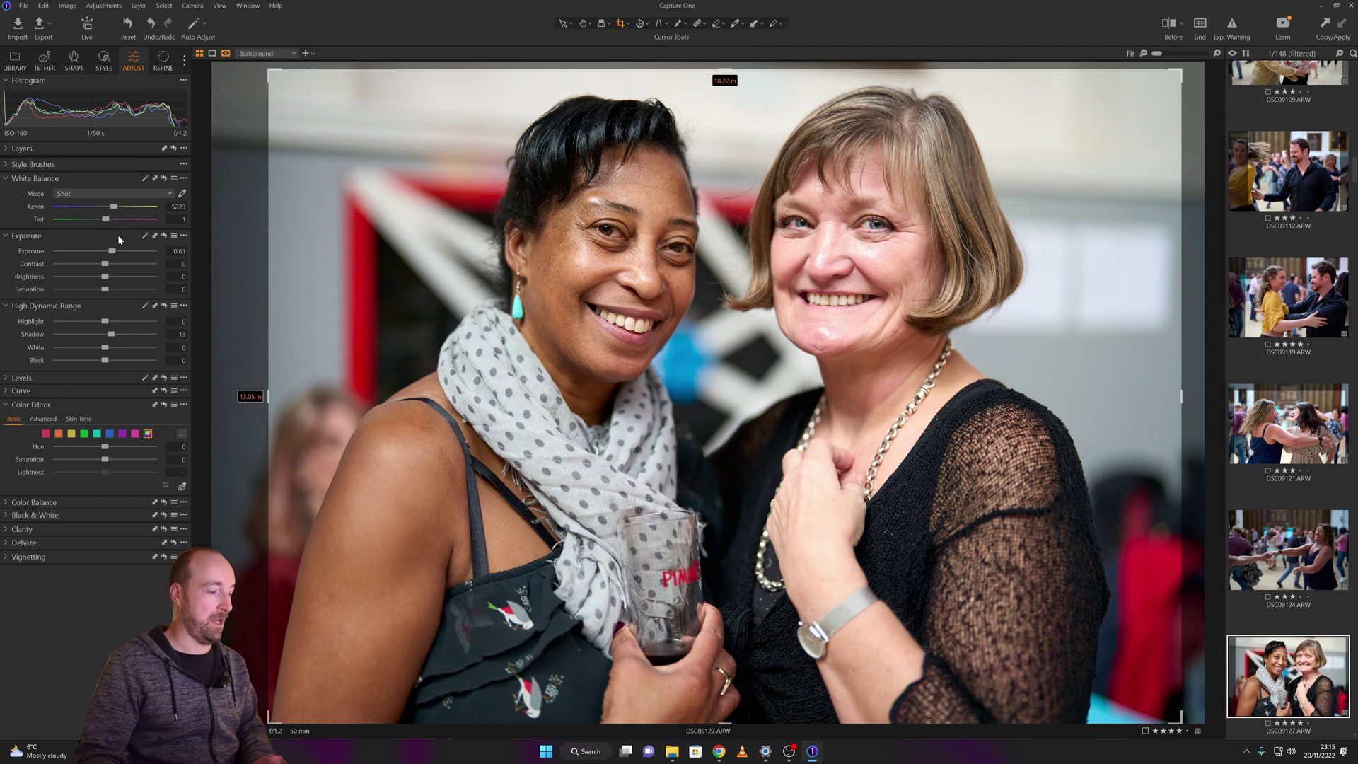
key("h")
key("c")
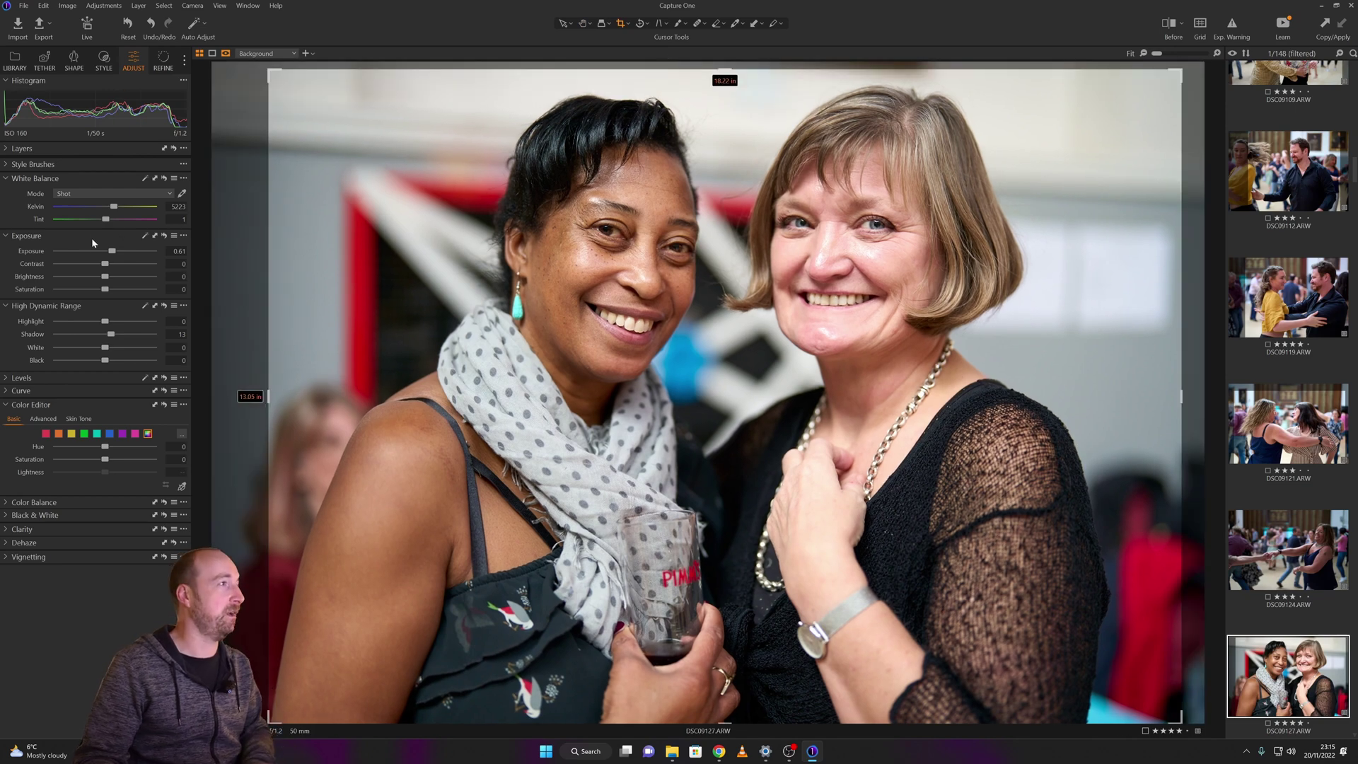
- Reduce the exposure of the two women's portrait to 0.53 and its shadow adjustment to 3
left_click_drag(114, 252, 110, 252)
left_click_drag(110, 336, 108, 337)
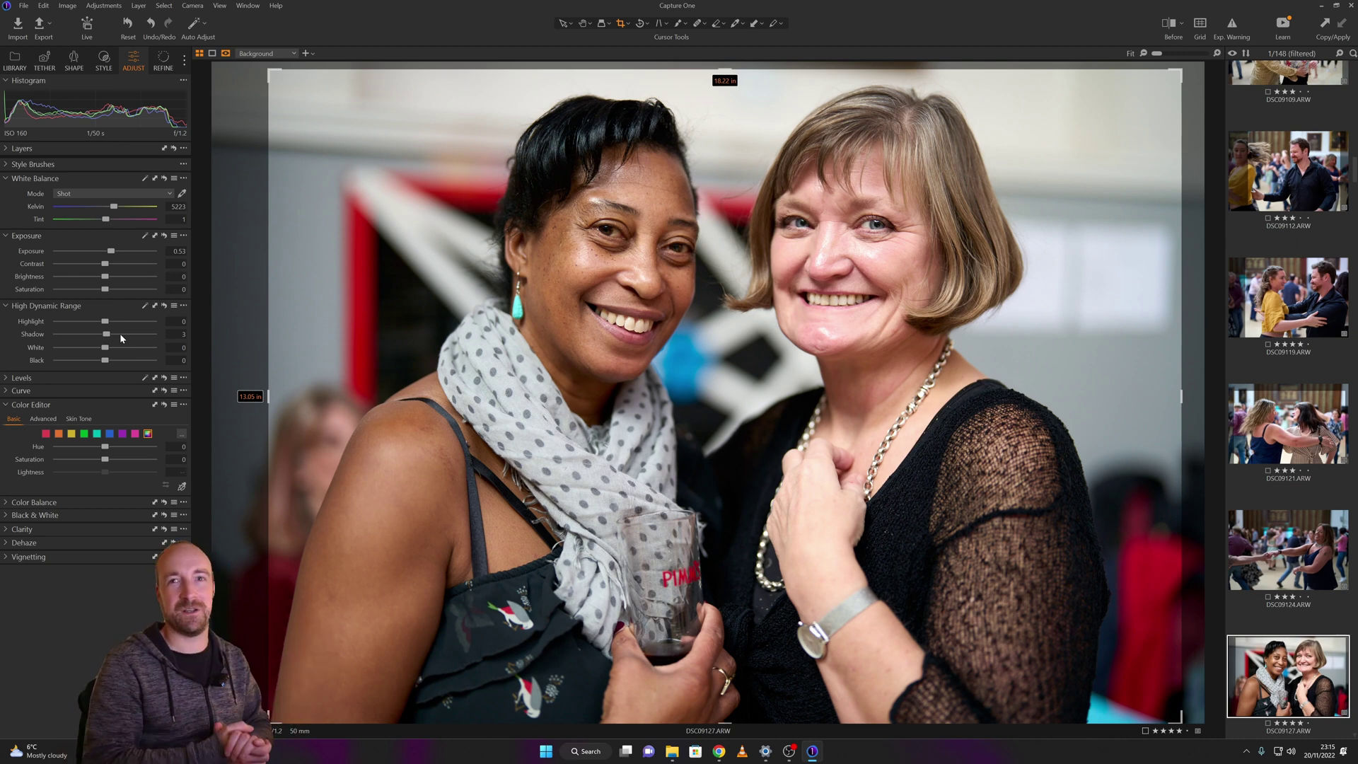
key("Left")
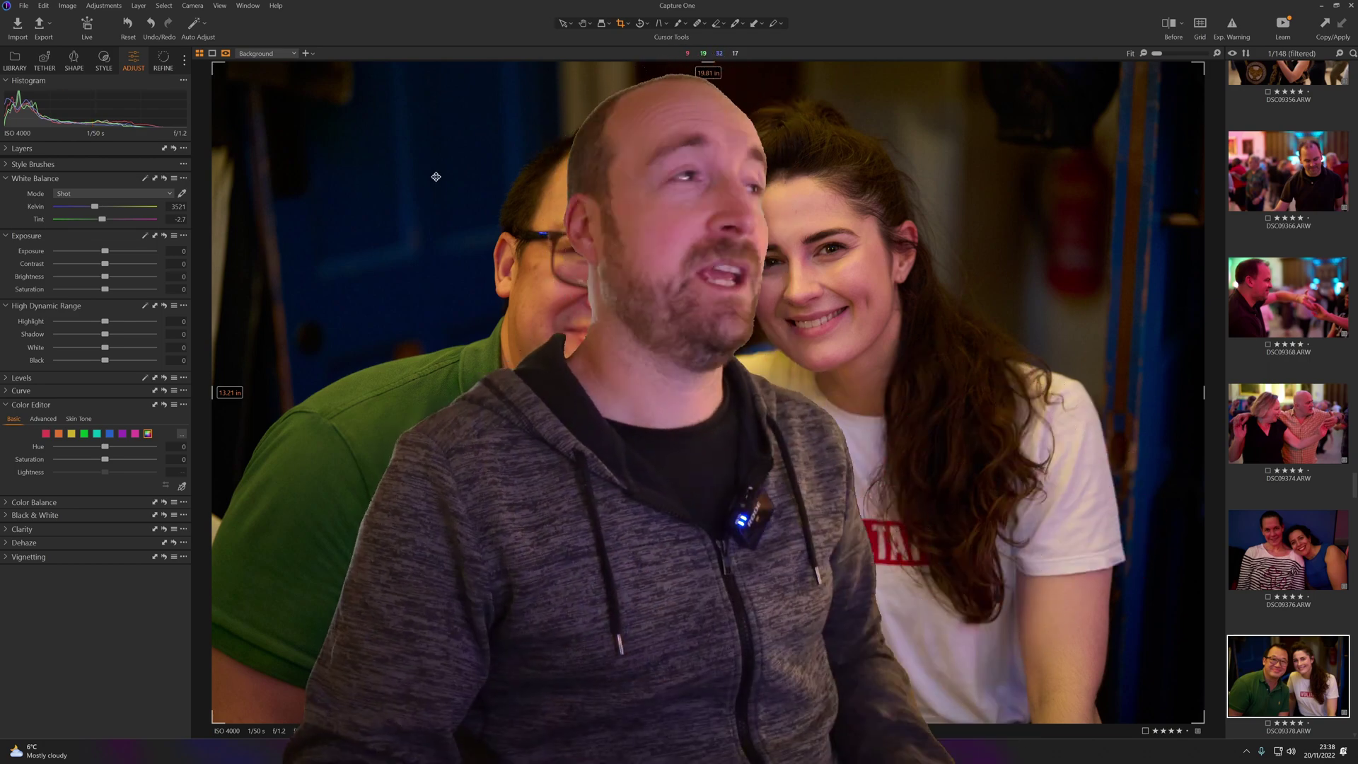
- In the crop preferences, switch the aspect ratio behavior to the variant aspect ratio and back to the global aspect ratio
left_click(43, 6)
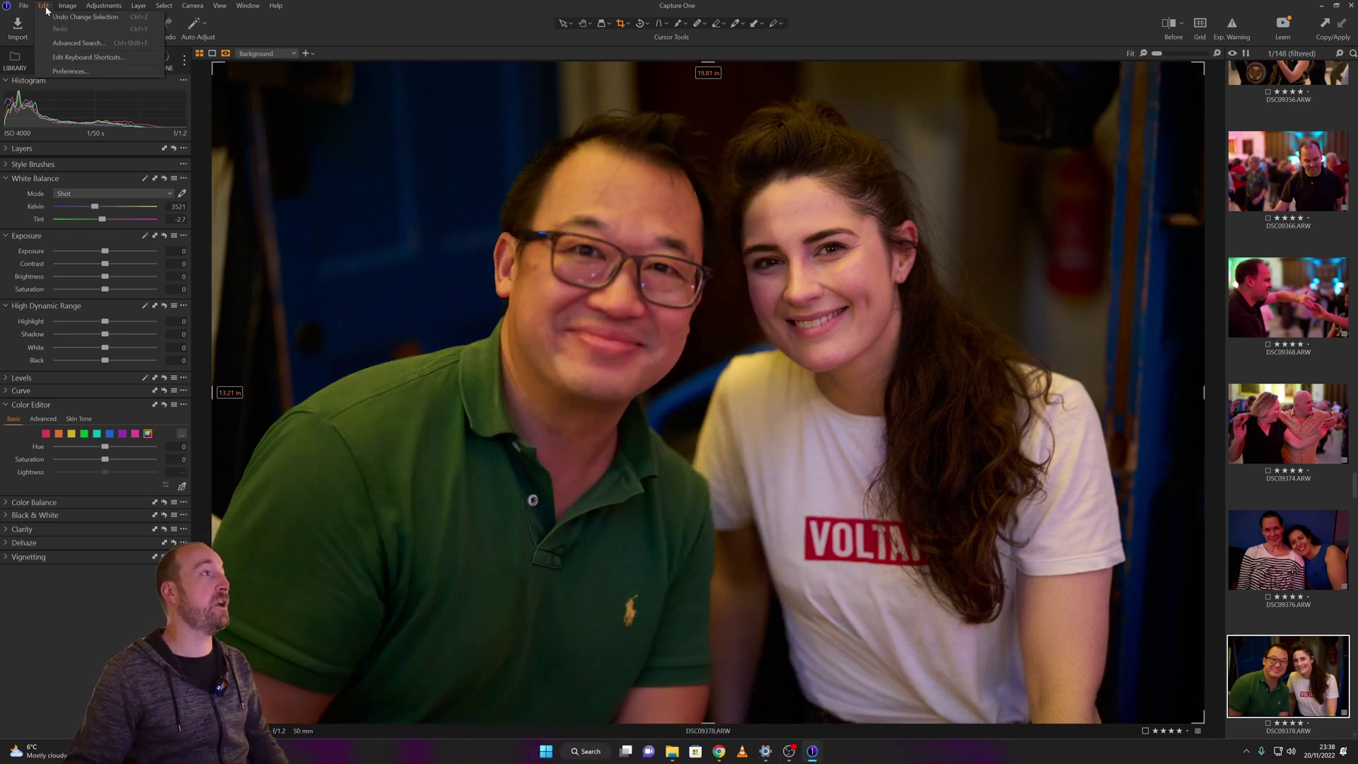
left_click(70, 72)
left_click(683, 79)
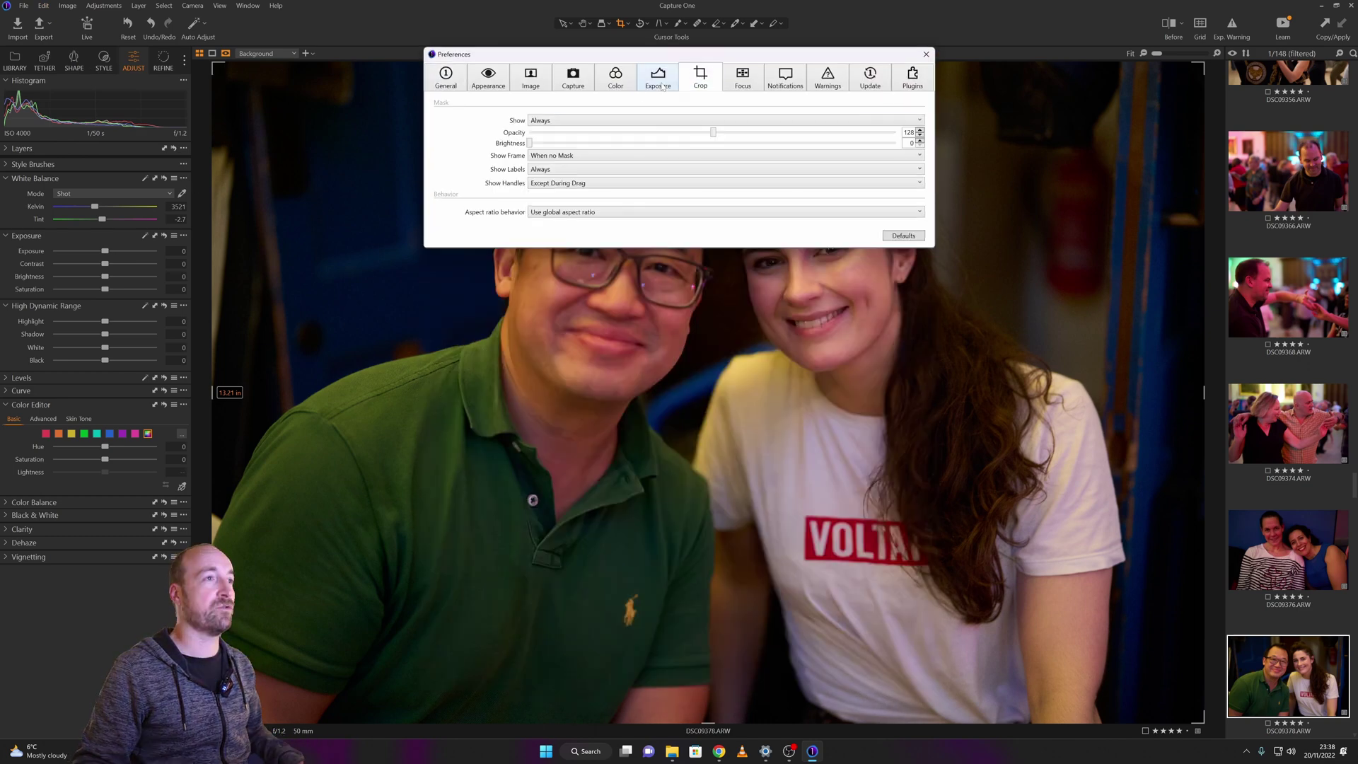
left_click(578, 212)
left_click(578, 229)
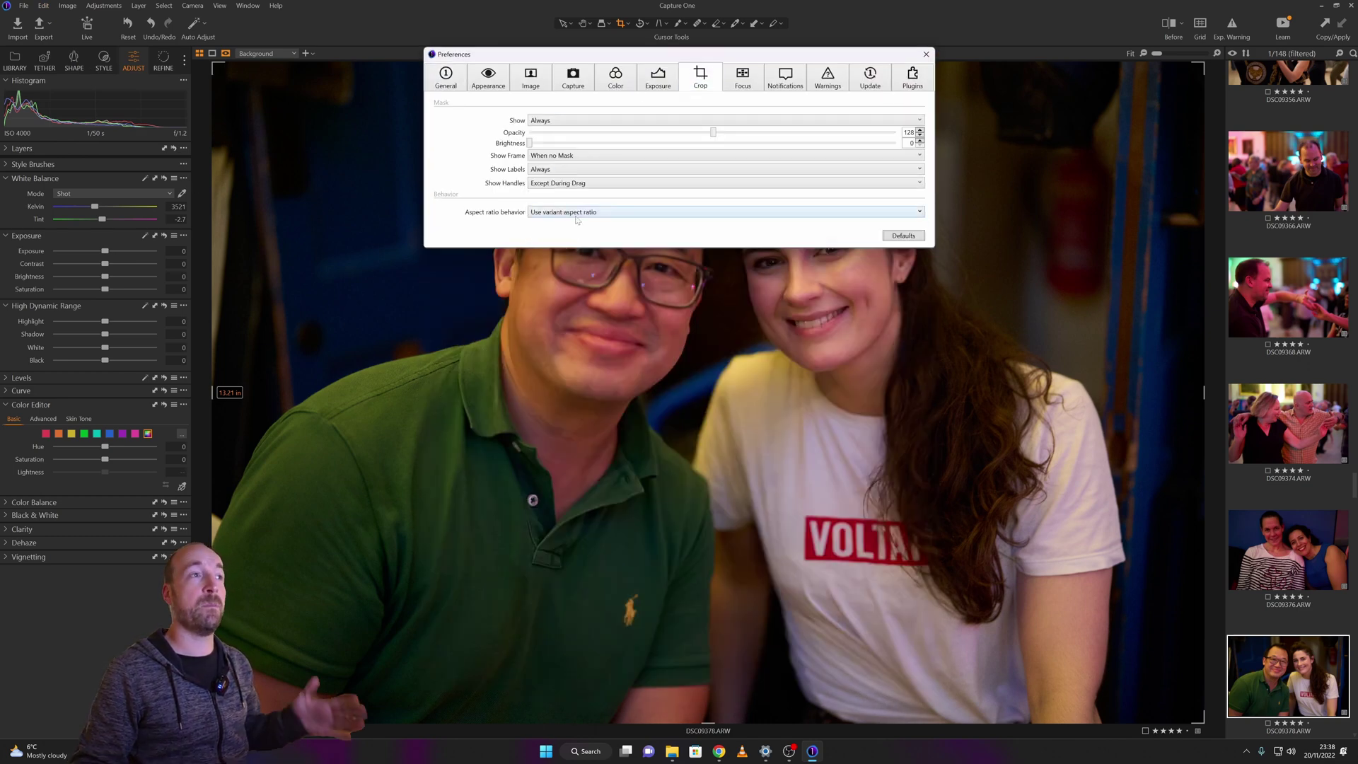
left_click(577, 214)
left_click(577, 238)
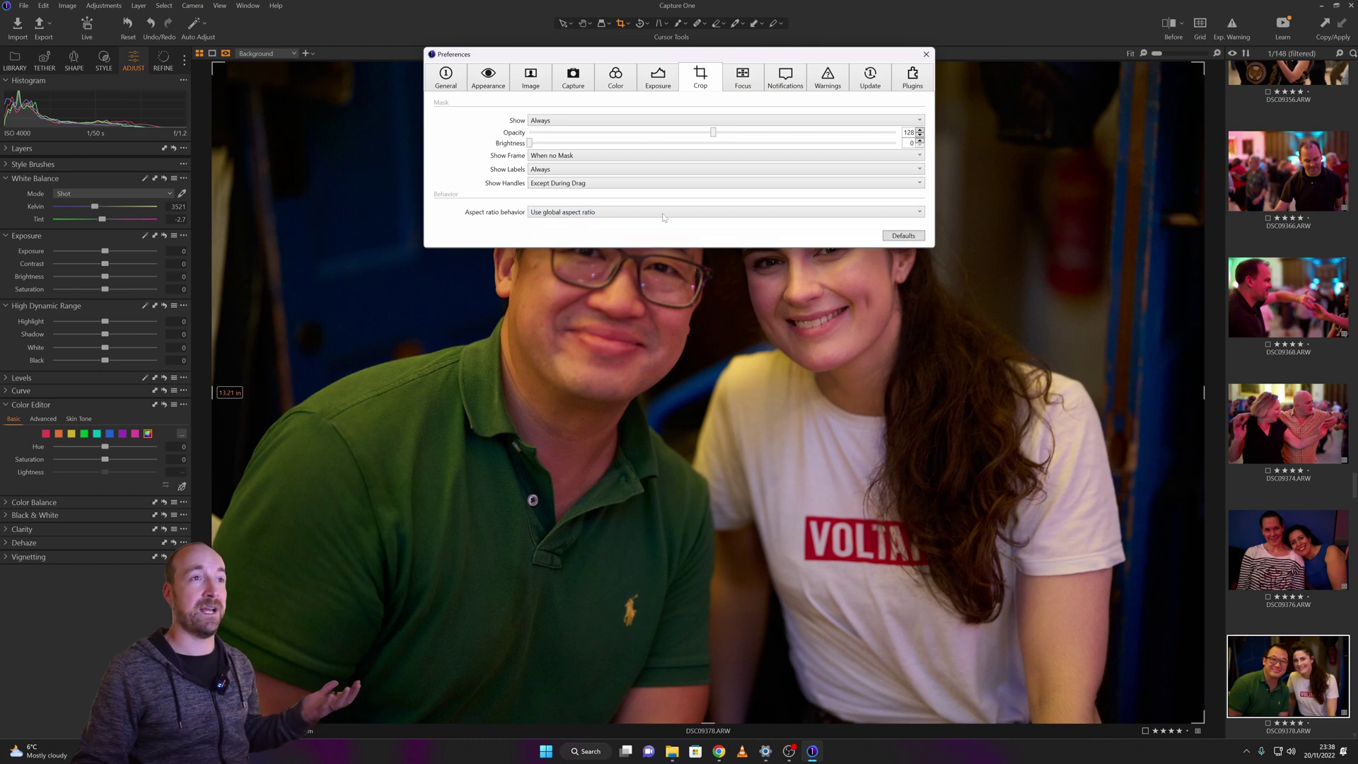
left_click(925, 54)
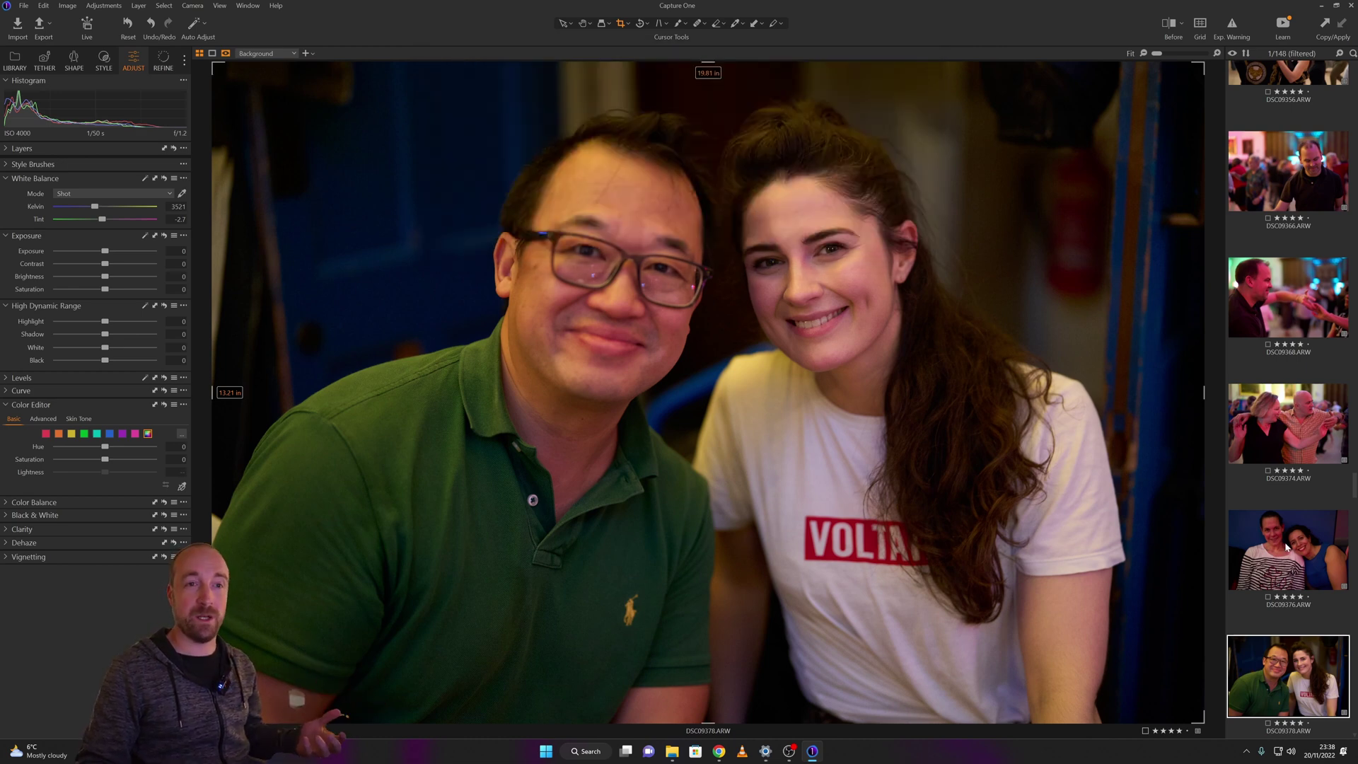
left_click(1258, 572)
key("Down")
left_click(629, 24)
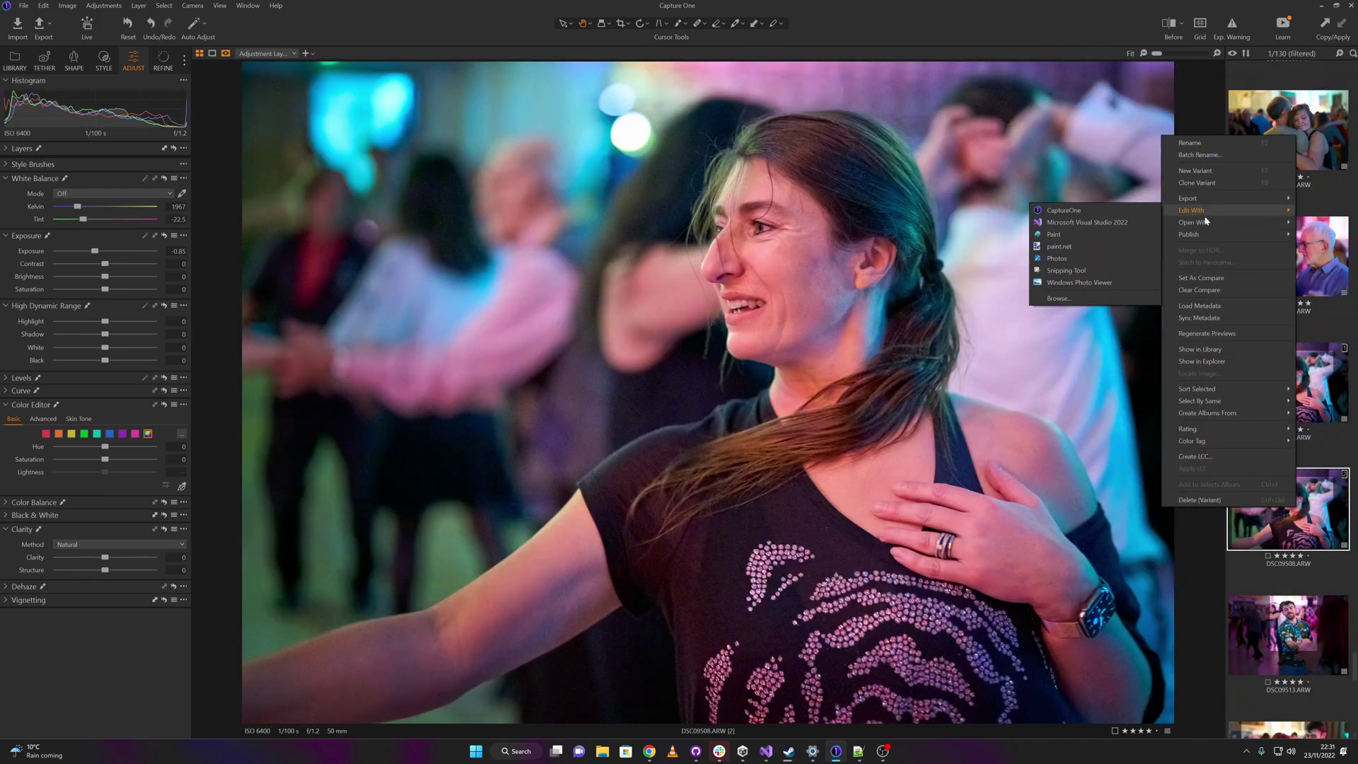
left_click(66, 6)
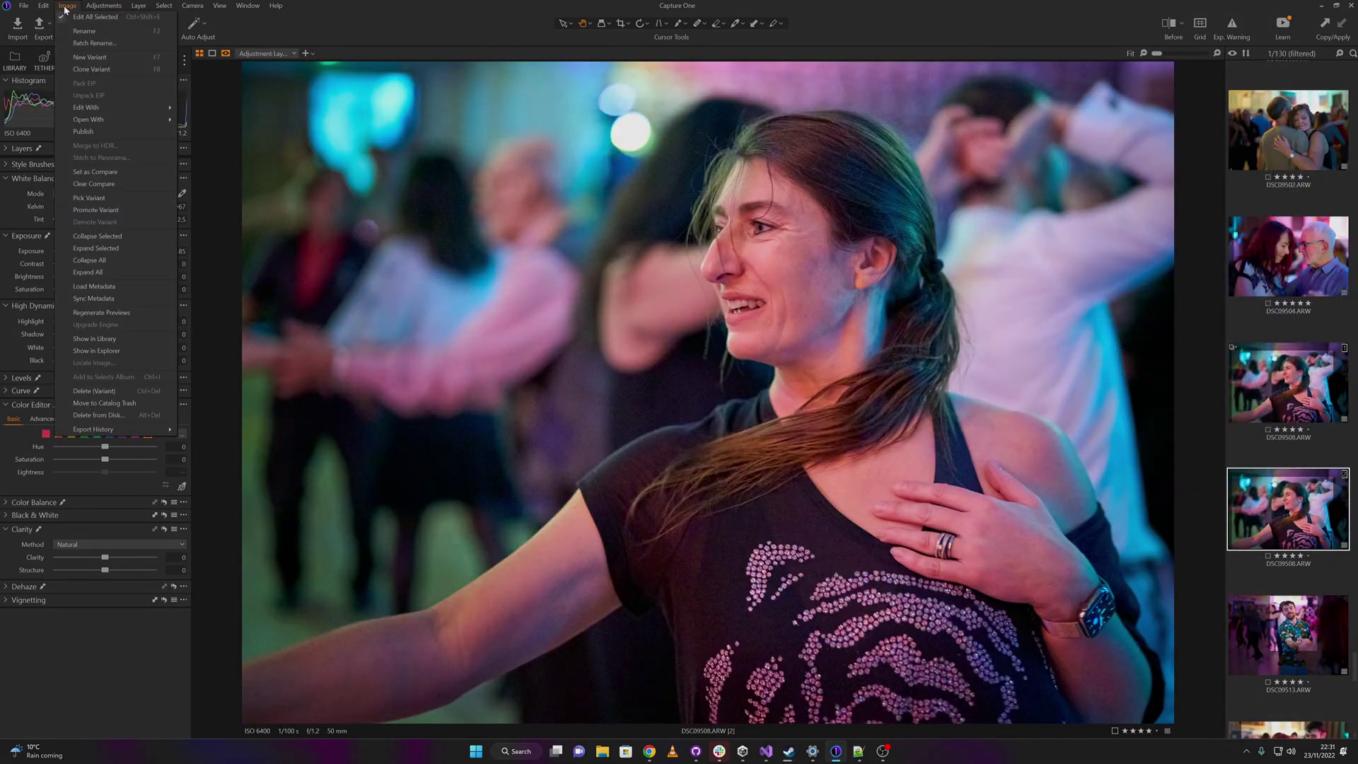
left_click(215, 193)
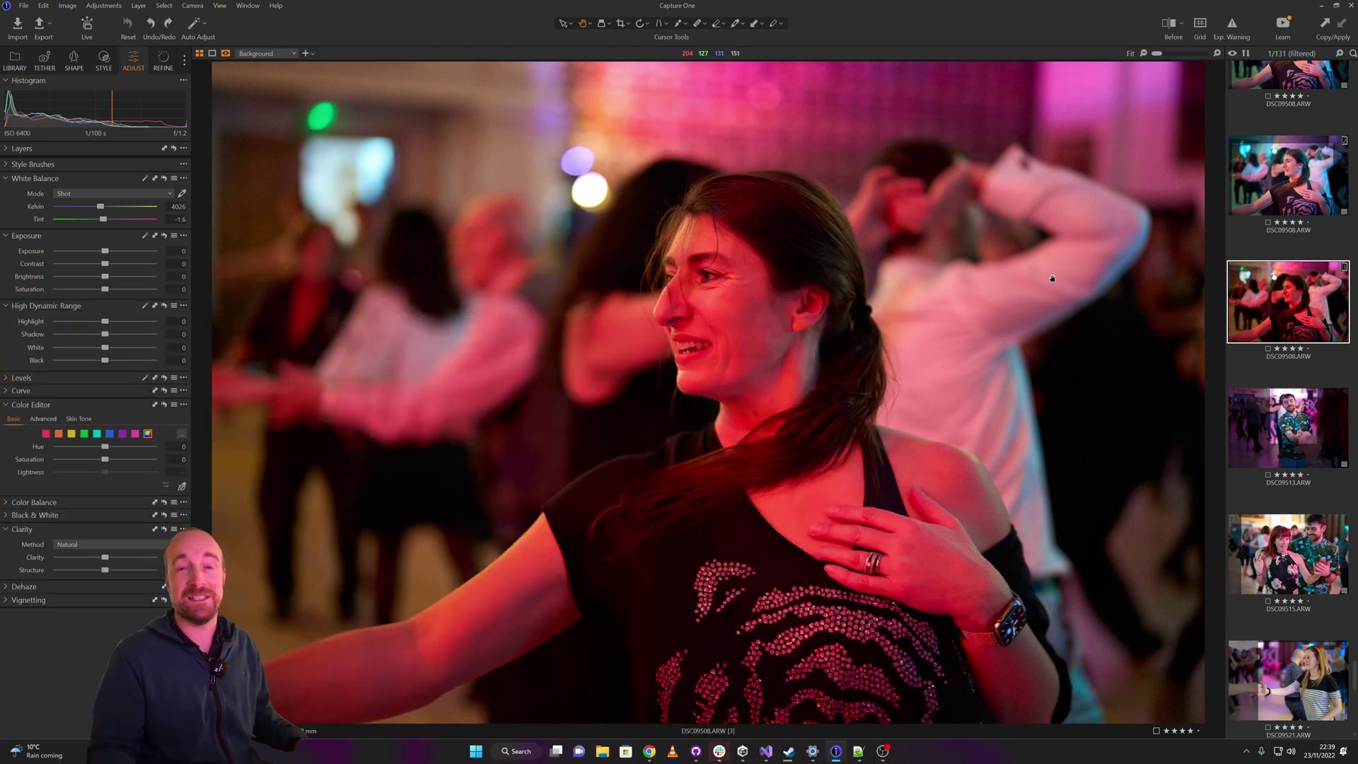
- Crop the third variant of the dancing woman's photo DSC09508.ARW to about 18.35 × 12.6 in and apply the crop
key("c")
left_click_drag(1204, 391, 1142, 392)
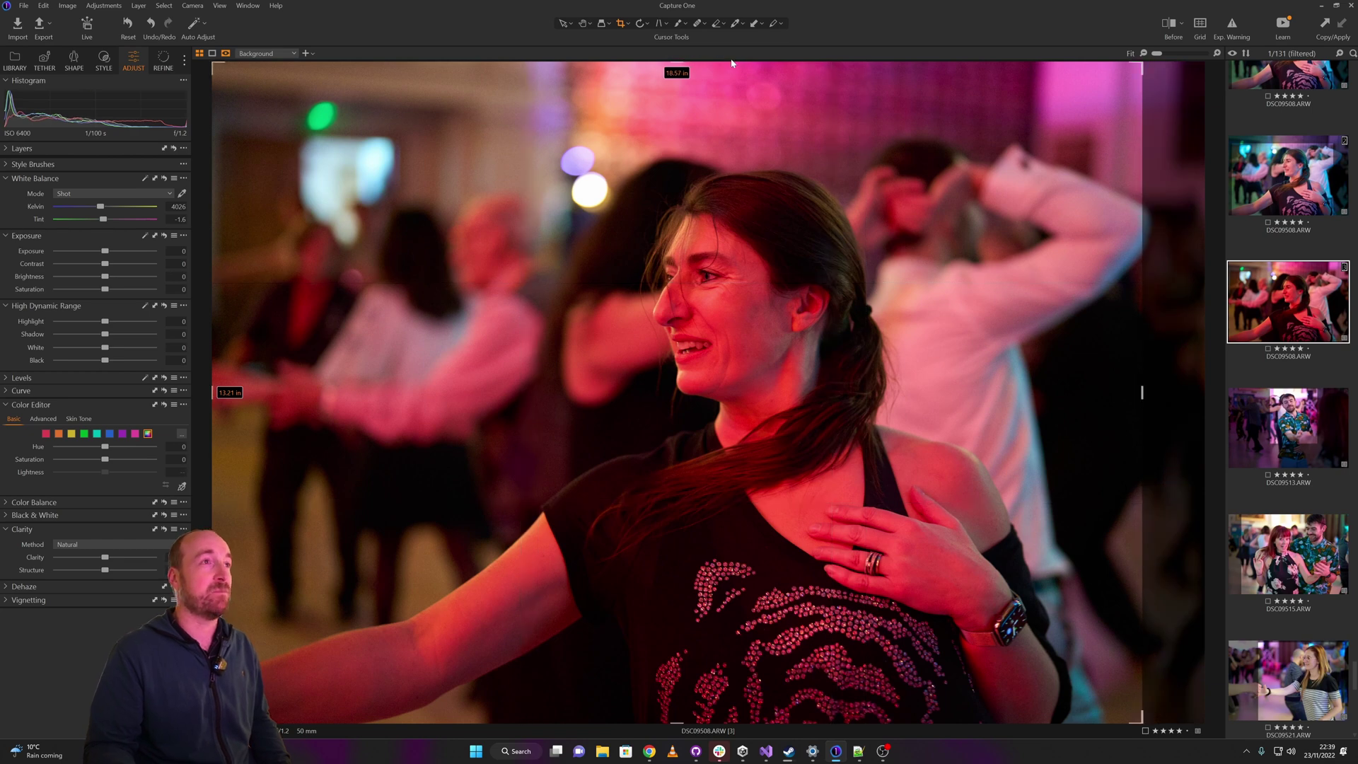
left_click_drag(685, 64, 686, 100)
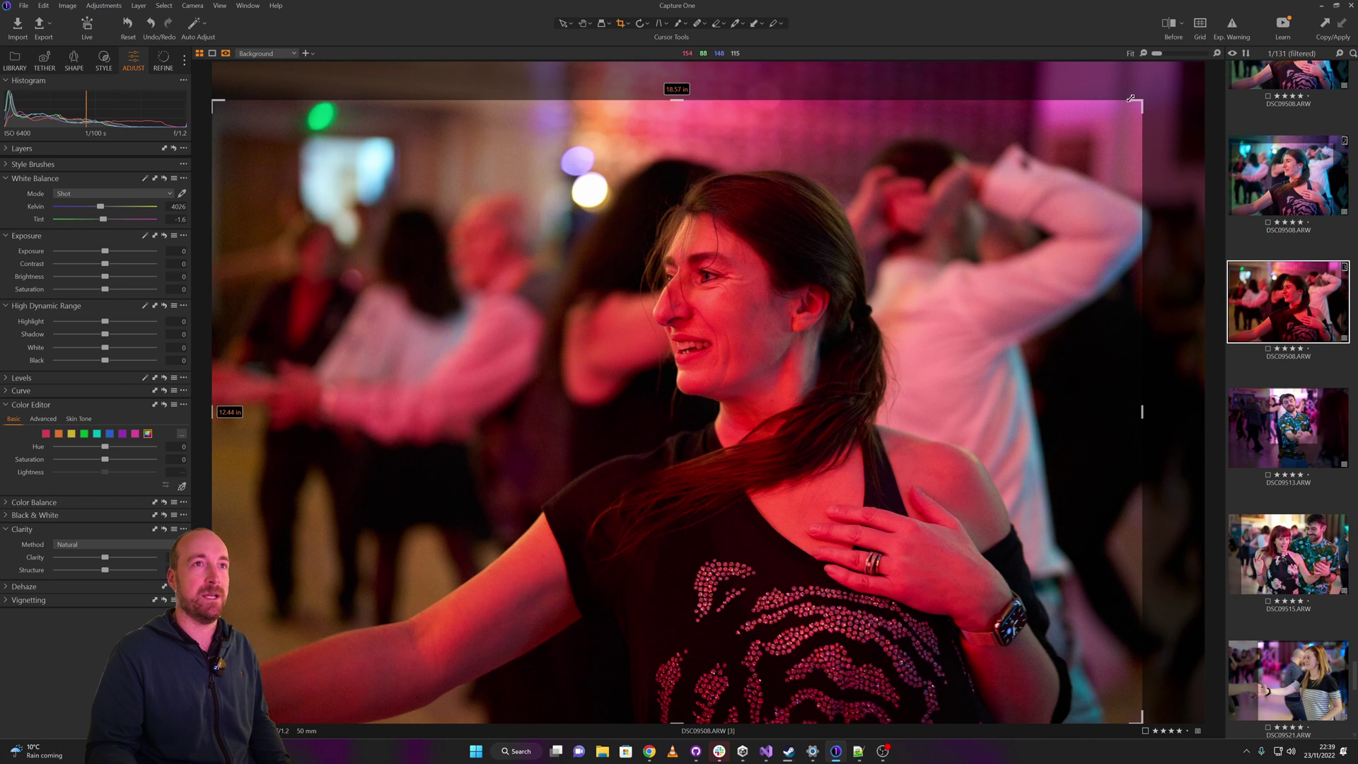
left_click_drag(1139, 100, 1130, 93)
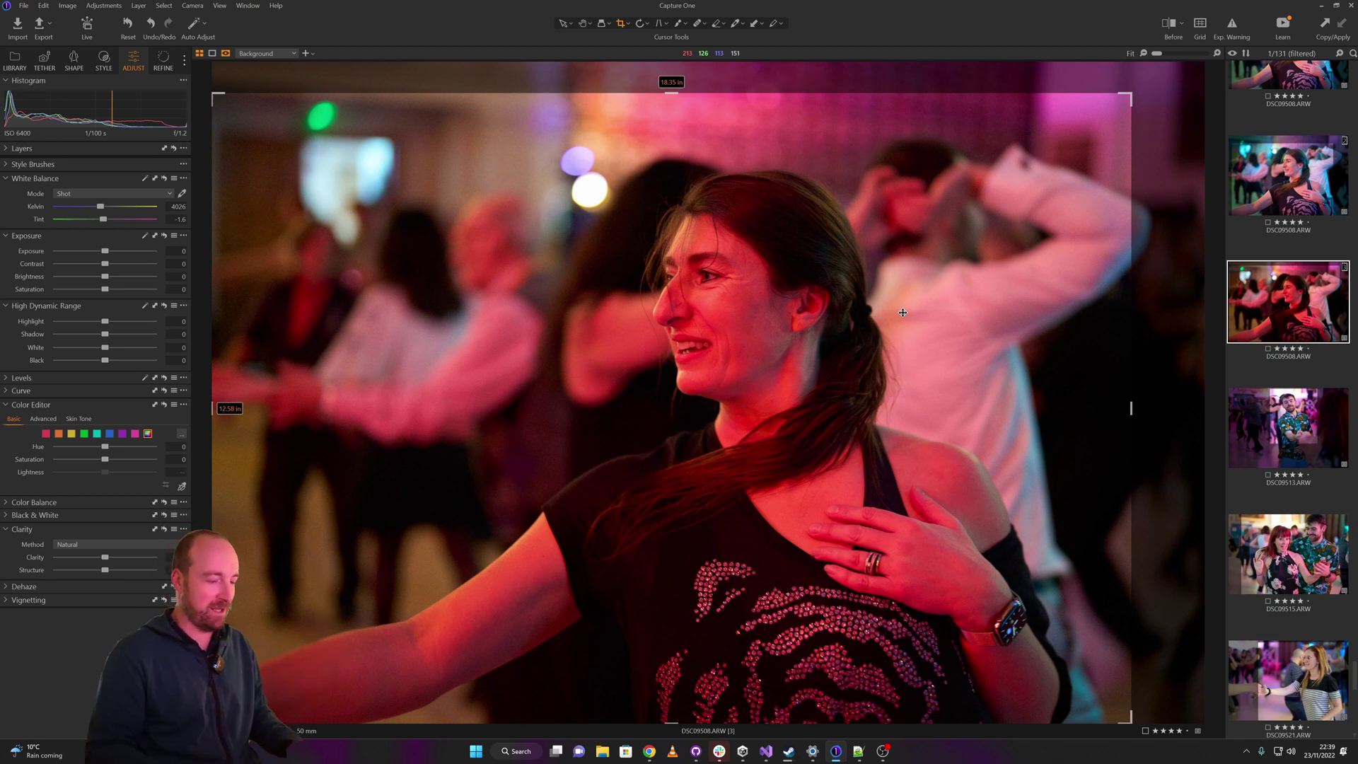
key("h")
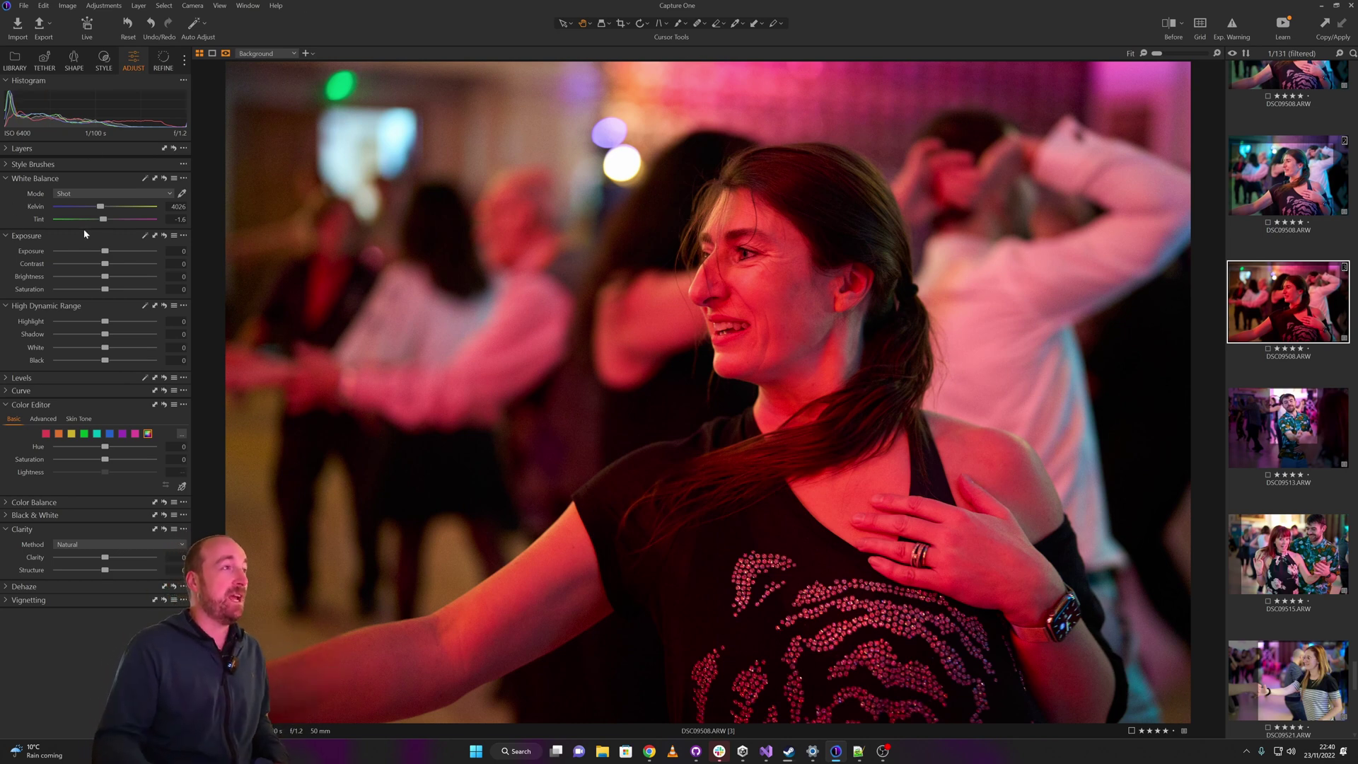
- Correct the red colour cast with a white balance of Kelvin 2442 and Tint -26.9, and auto adjust the photo
mouse_move(104, 221)
left_mouse_down()
mouse_move(83, 222)
mouse_move(84, 209)
left_mouse_up()
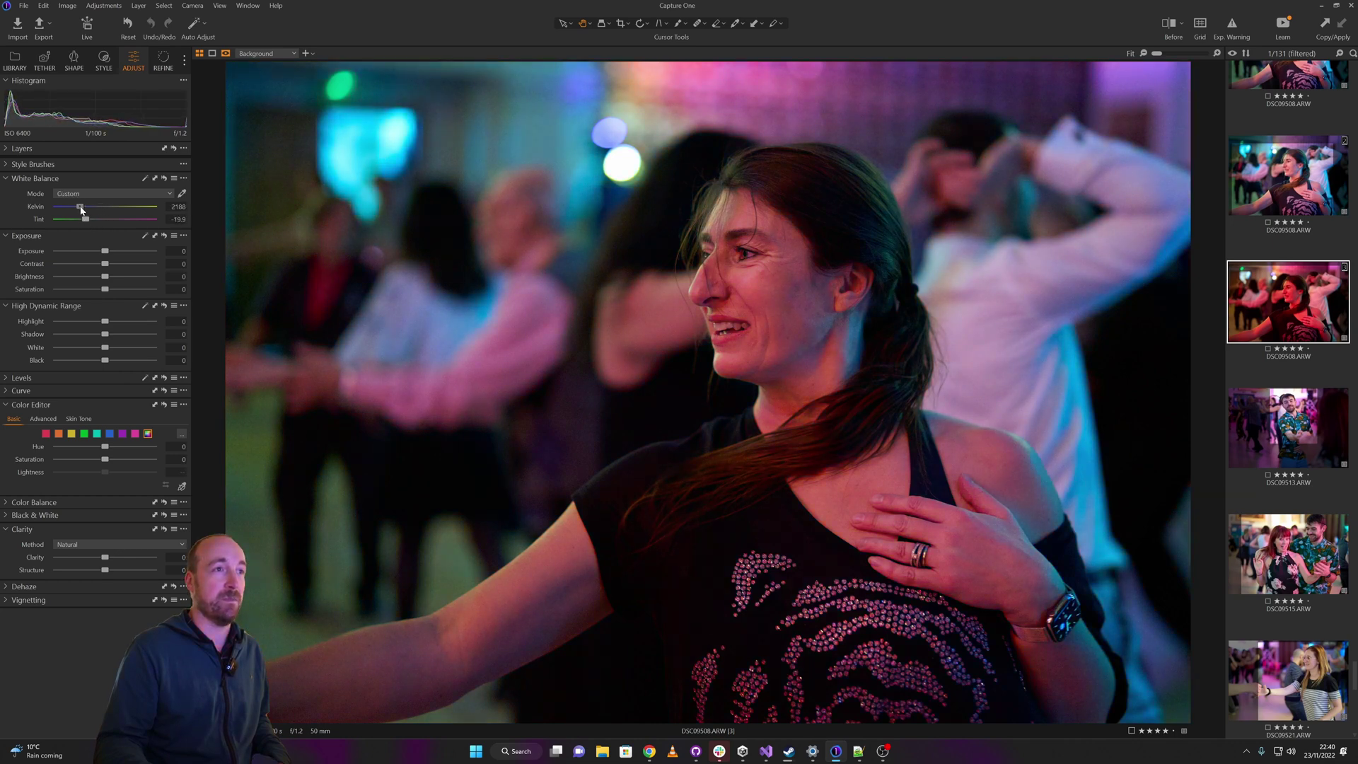
left_click_drag(86, 219, 78, 219)
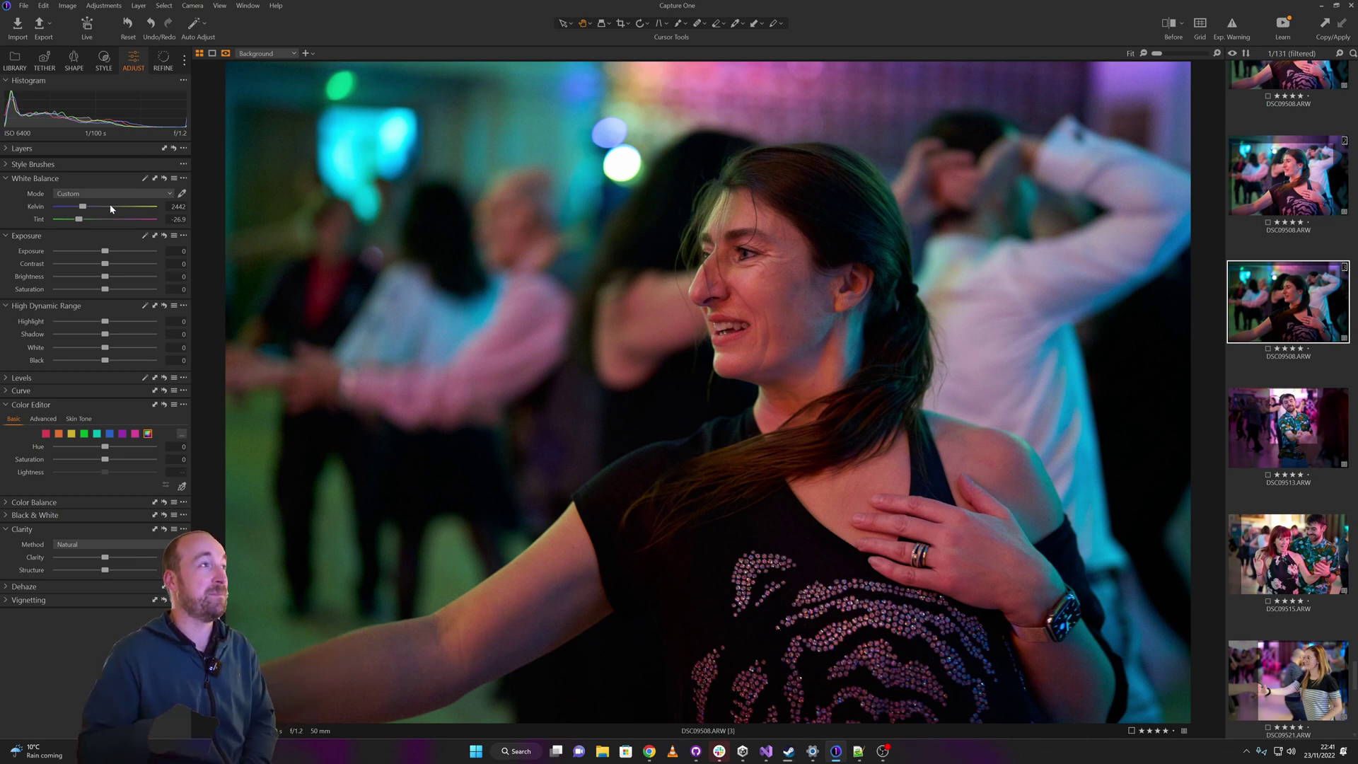
left_click(189, 32)
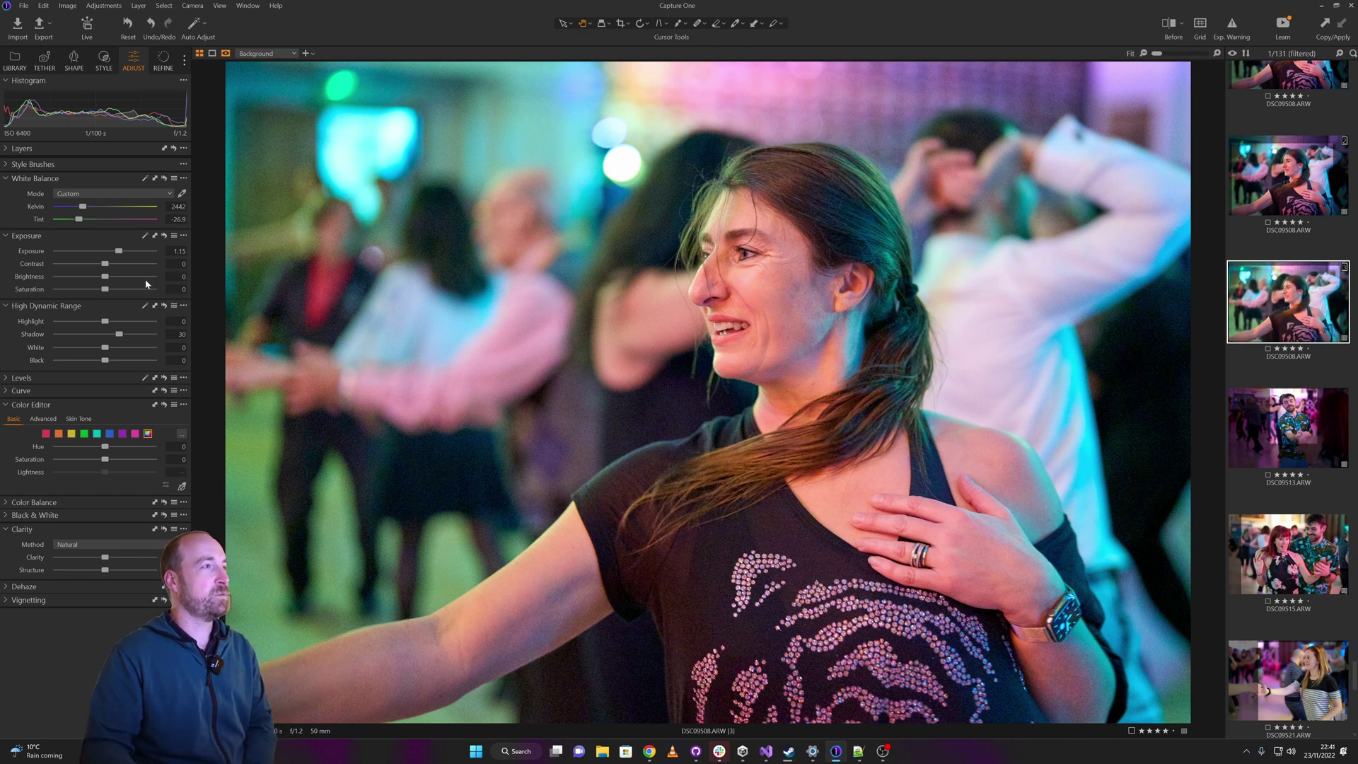
- Reduce the photo's exposure to 0.68, try stronger shadow lifts, and settle the shadow adjustment at 7
left_click_drag(119, 337, 113, 332)
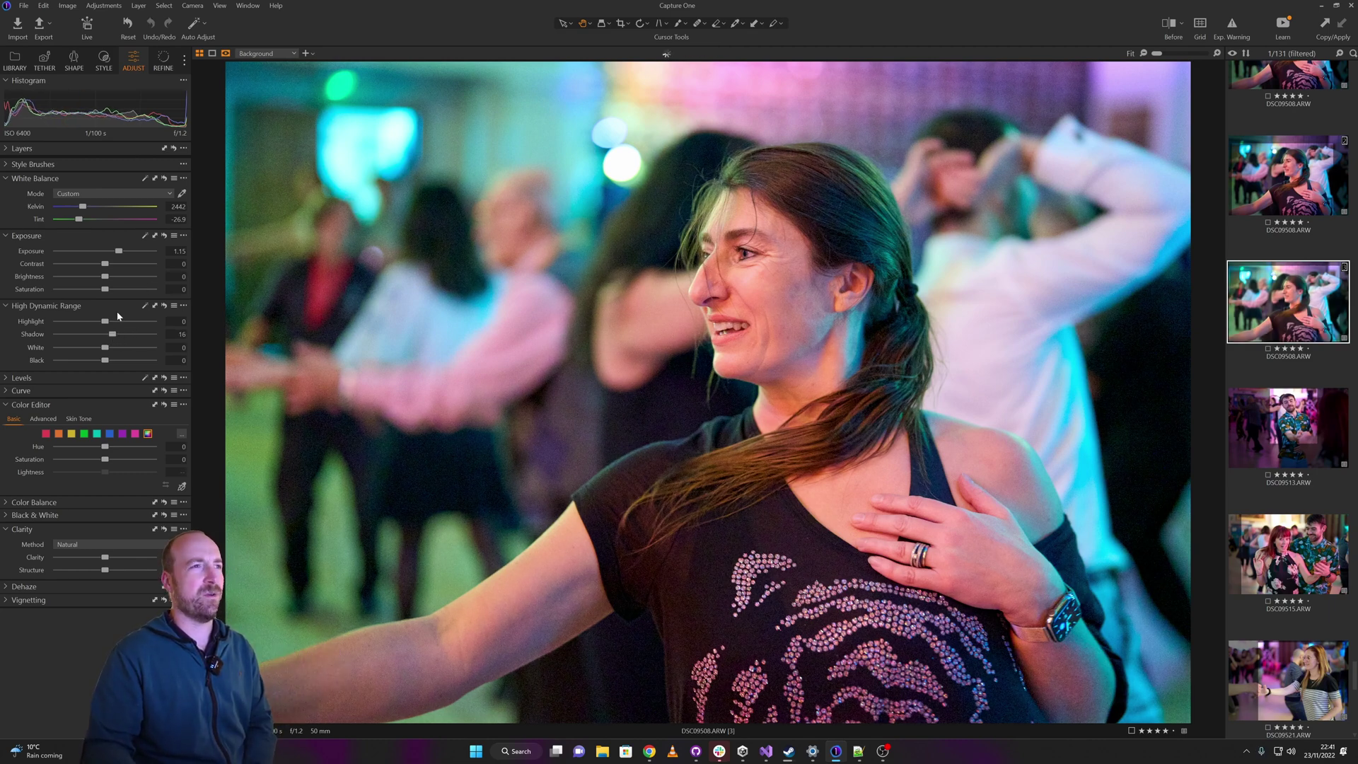
left_click_drag(119, 251, 113, 253)
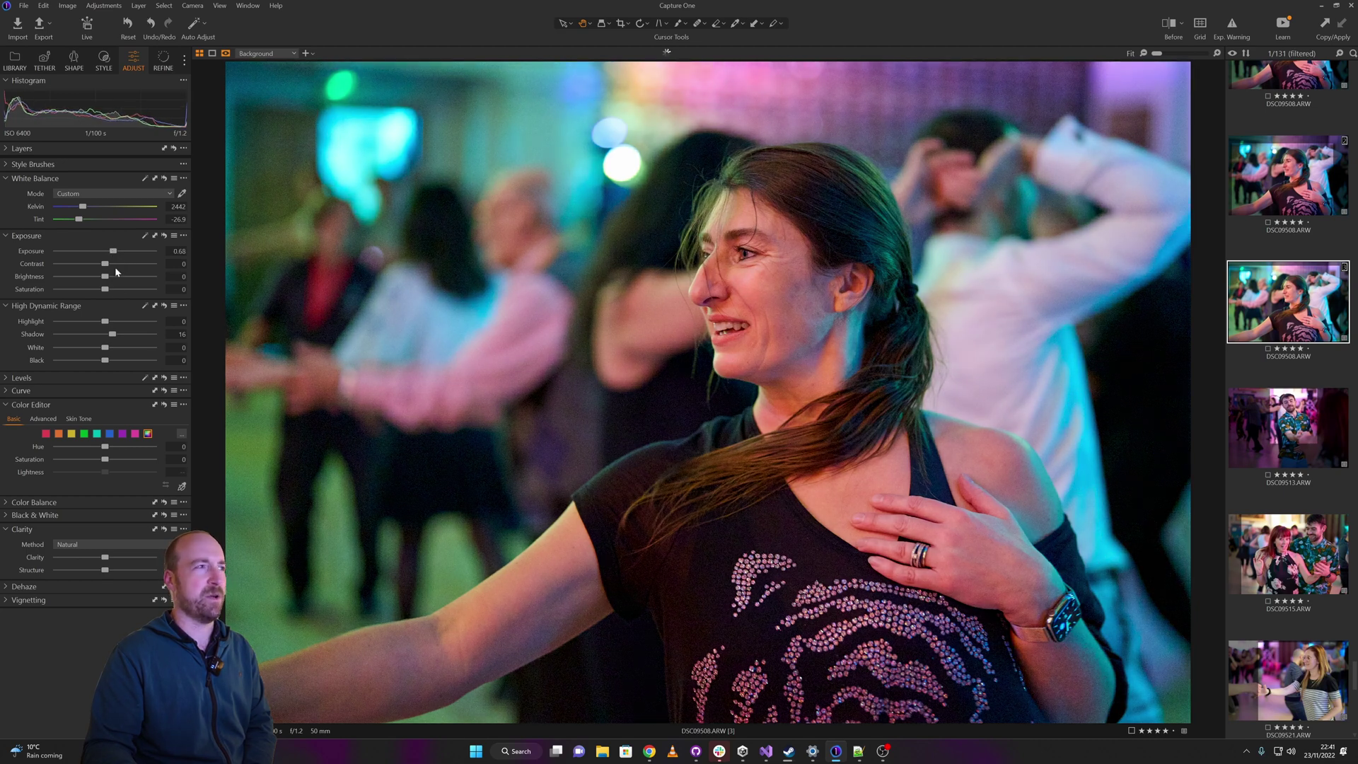
left_click_drag(113, 336, 131, 335)
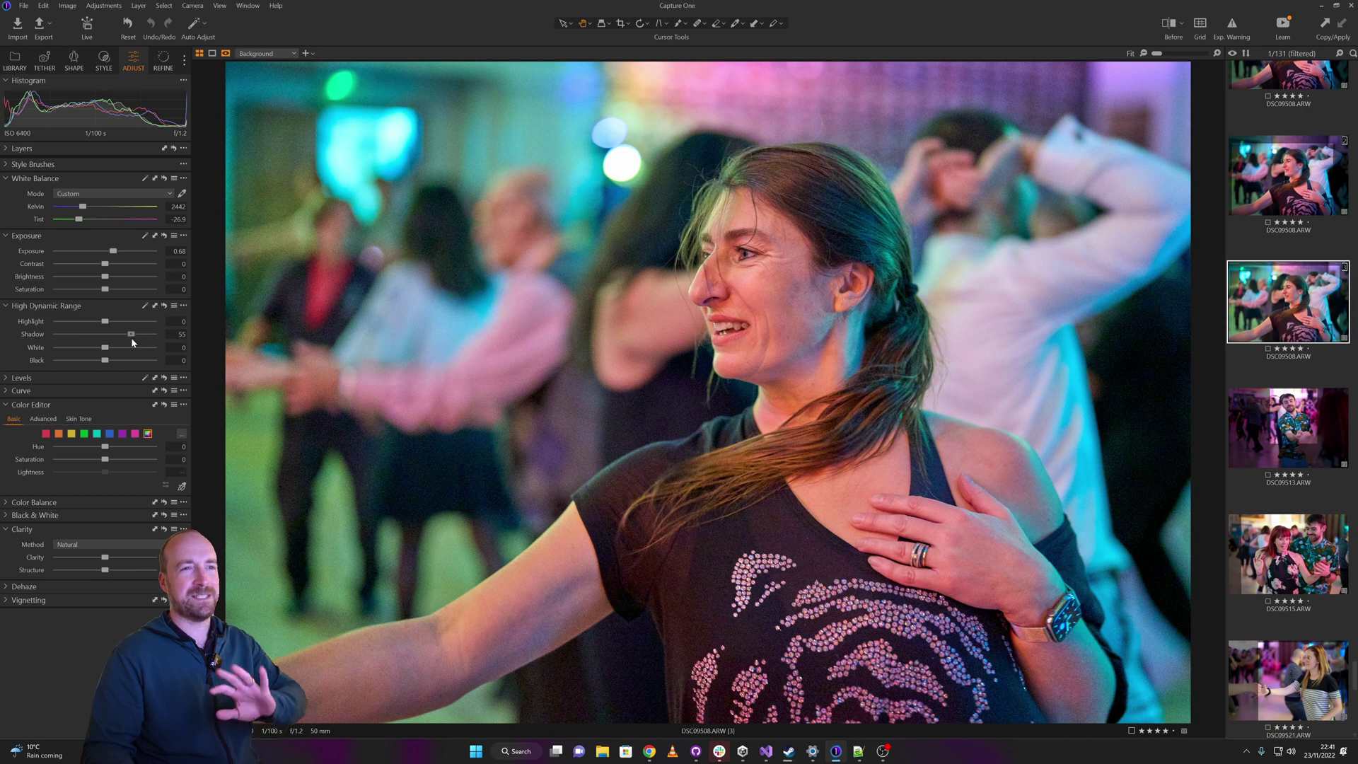
left_click_drag(130, 337, 129, 337)
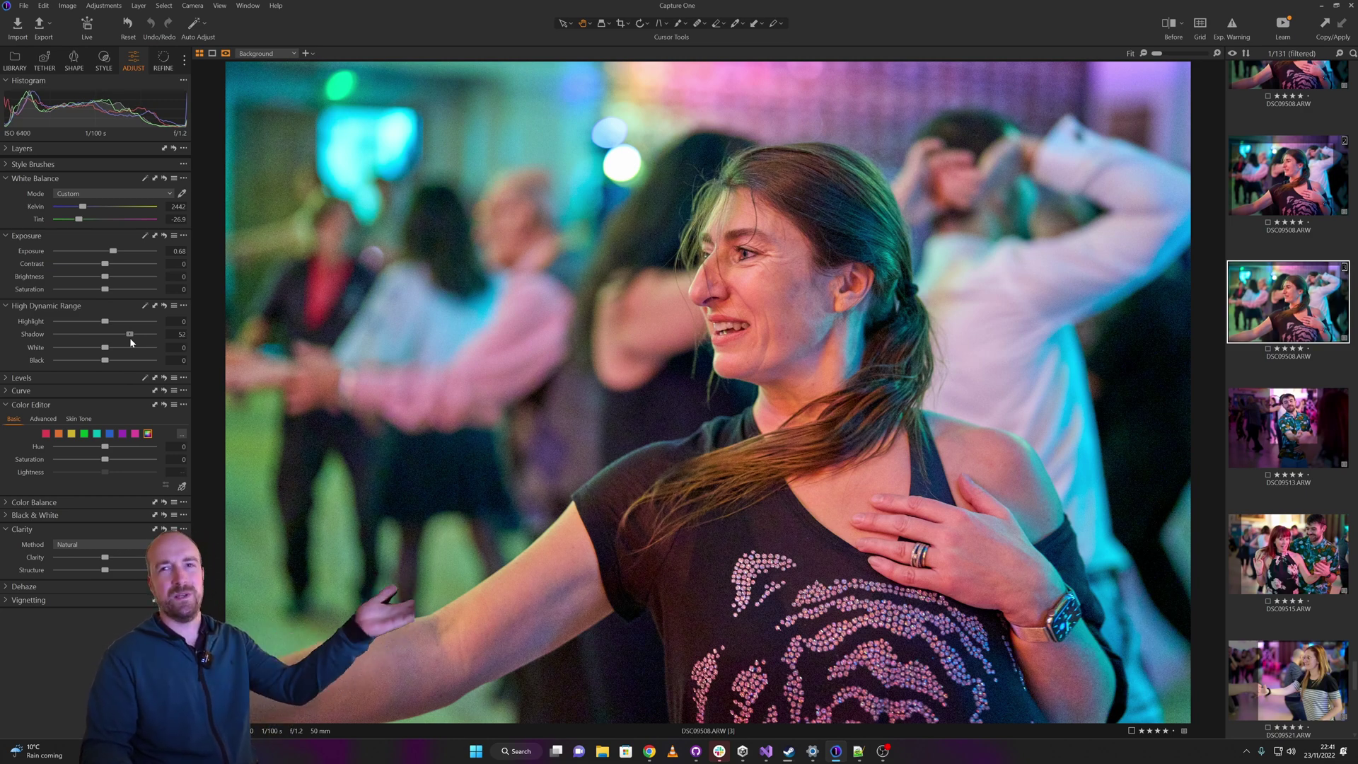
left_click_drag(129, 337, 108, 340)
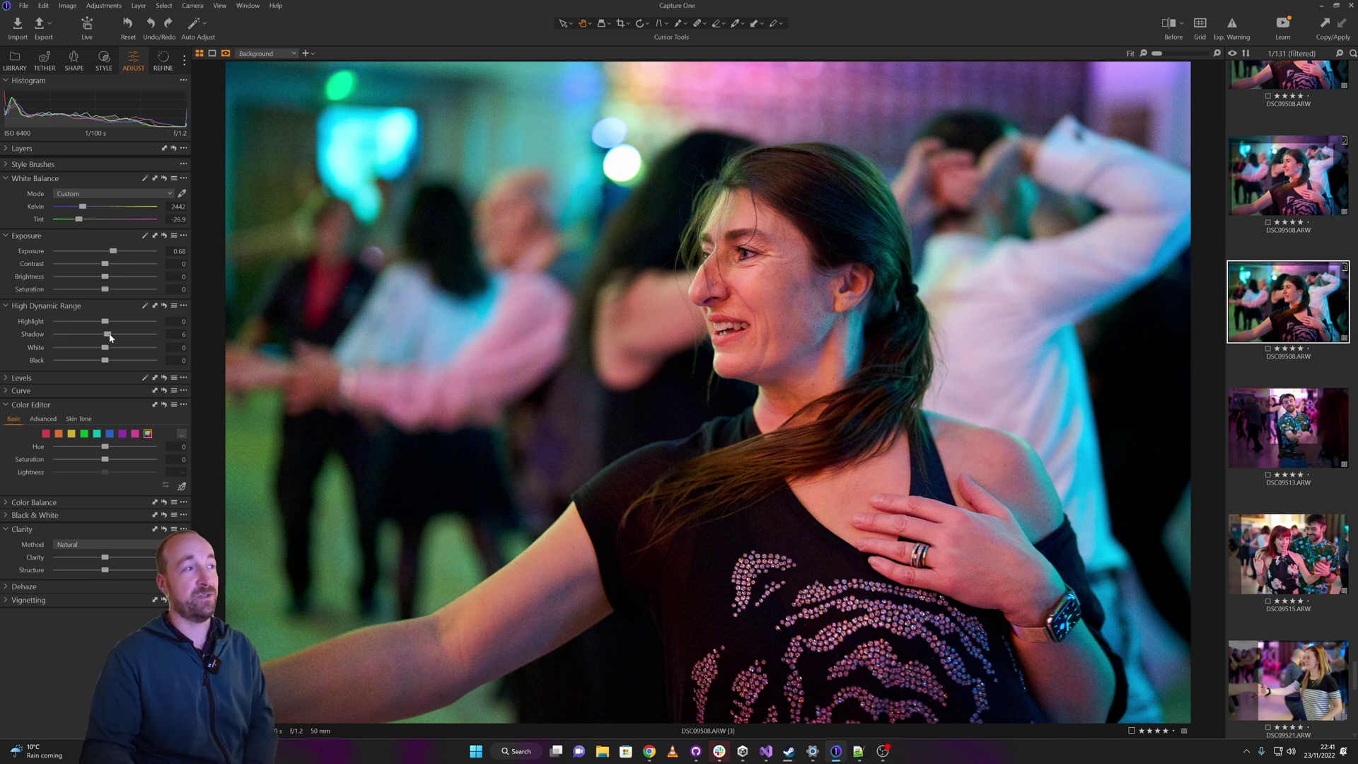
left_click_drag(110, 337, 111, 339)
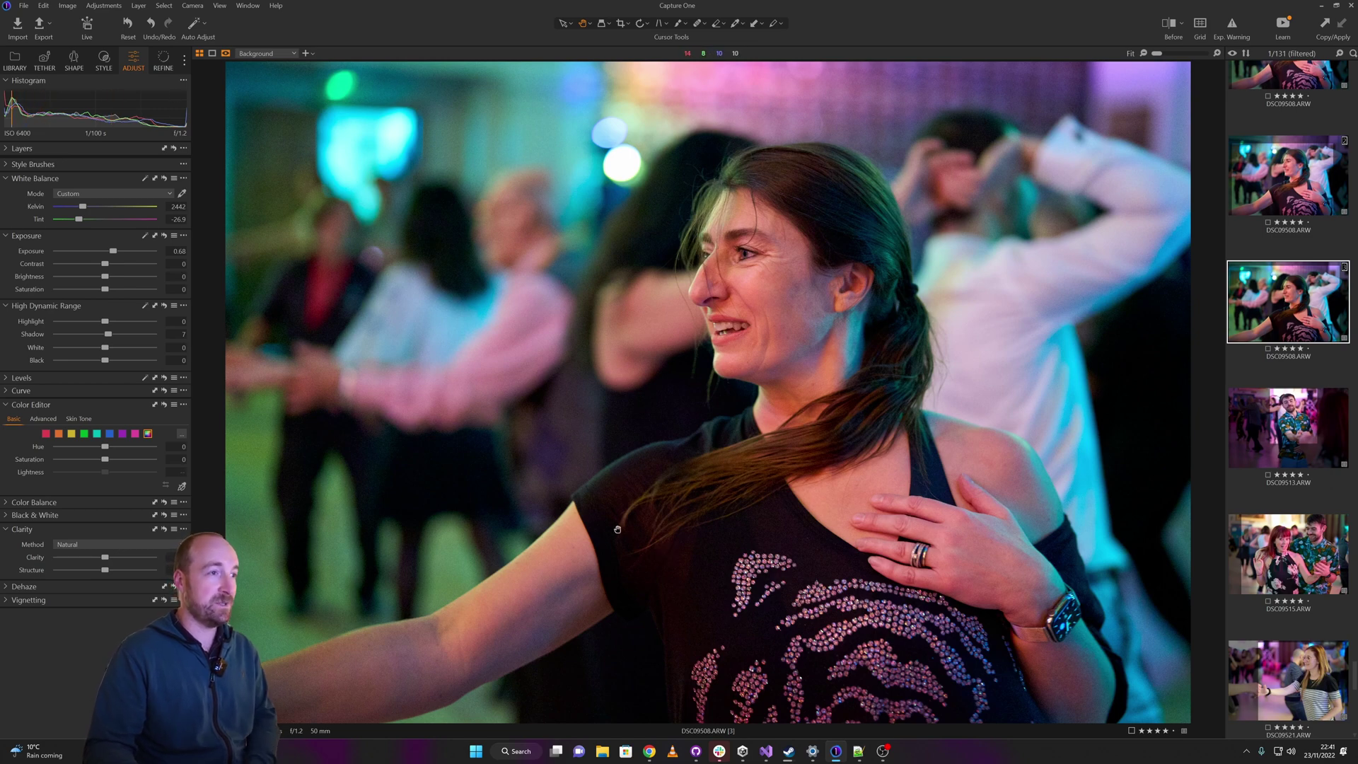
- Set the photo's noise reduction to Luminance 90, Detail 18 and Color 86 while inspecting a dark area closely
scroll(616, 529, "up", 5)
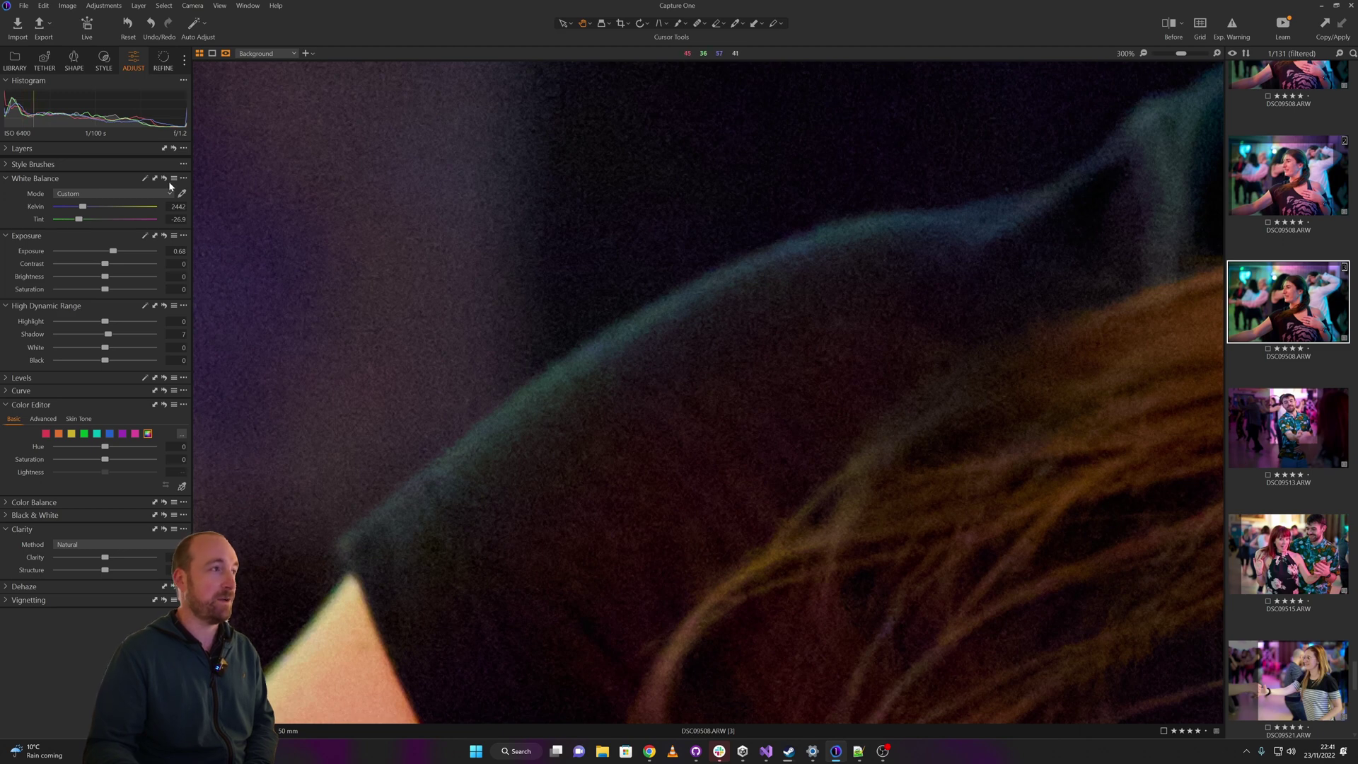
left_click(164, 60)
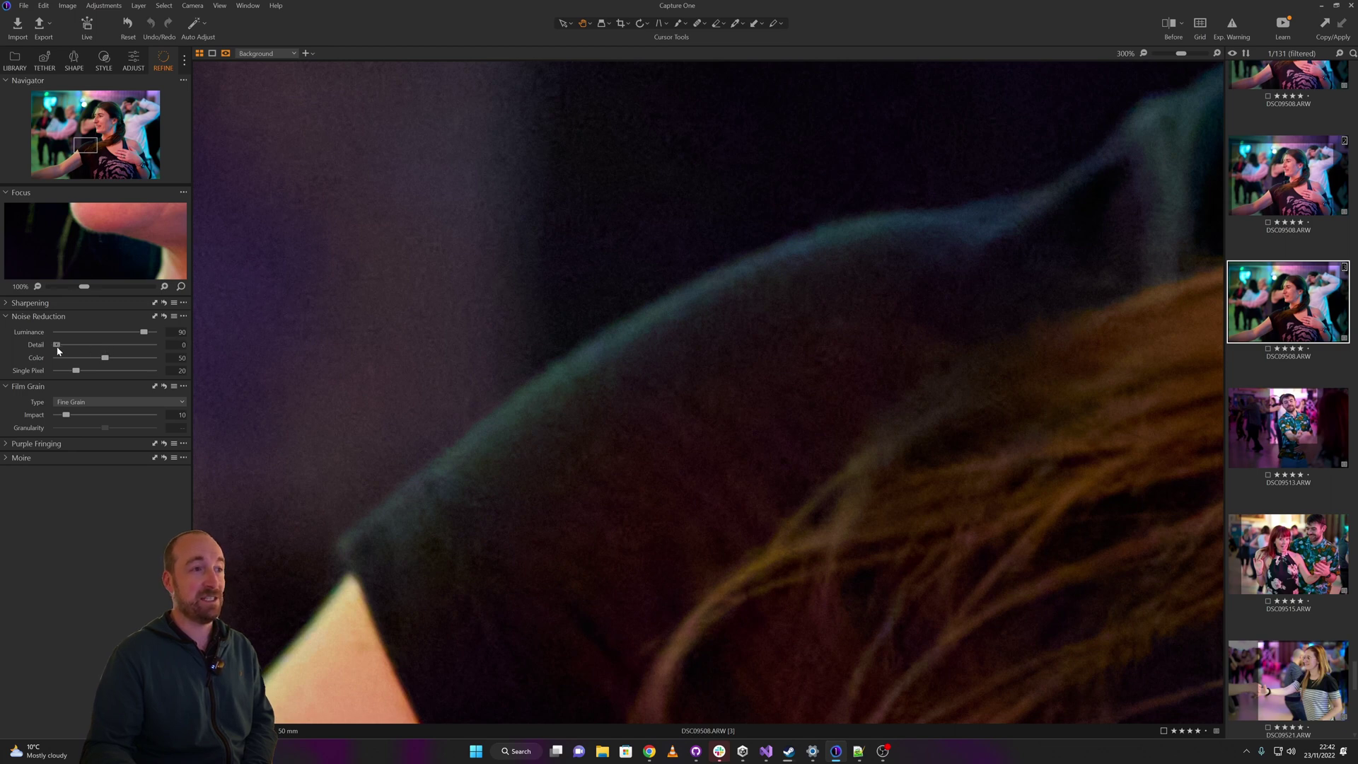
left_click_drag(58, 350, 61, 352)
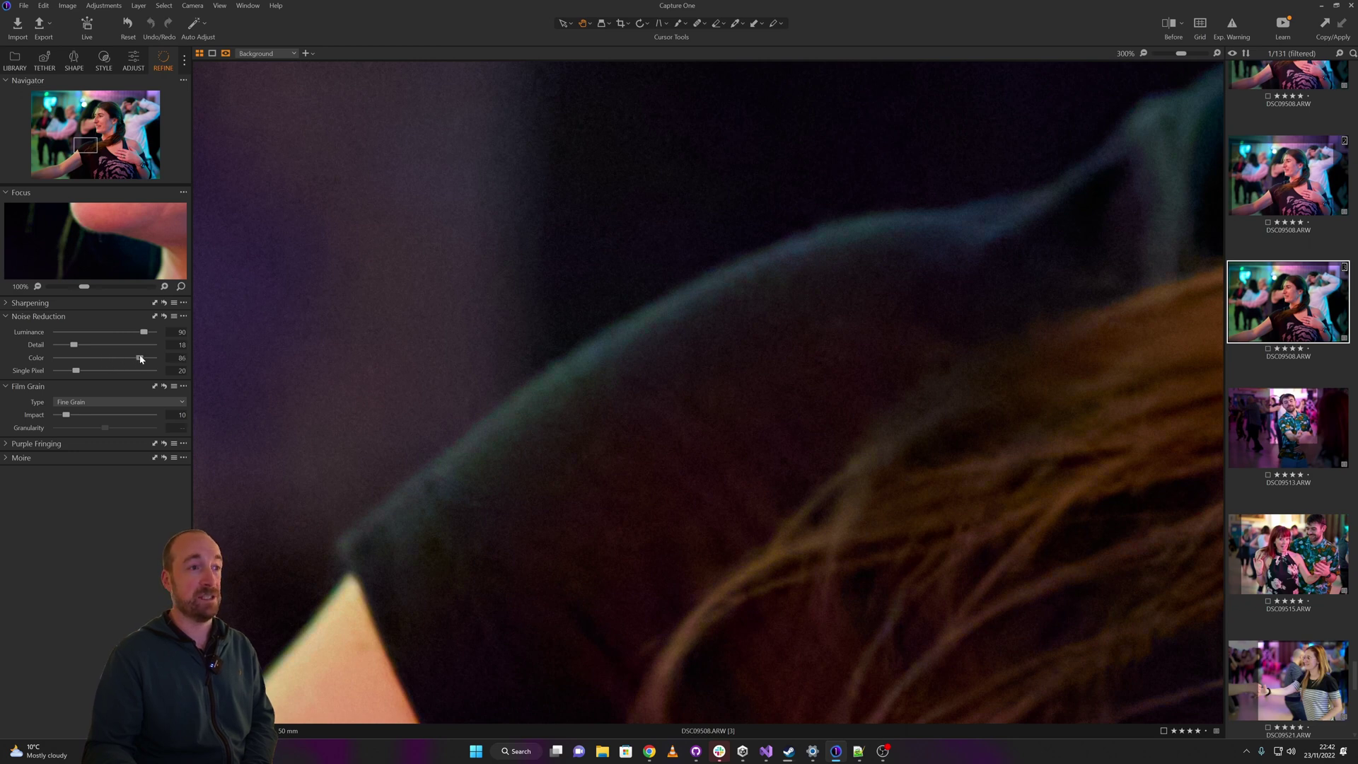
- Examine the noise reduction on the woman's face and hair at several magnifications
scroll(461, 343, "down", 1)
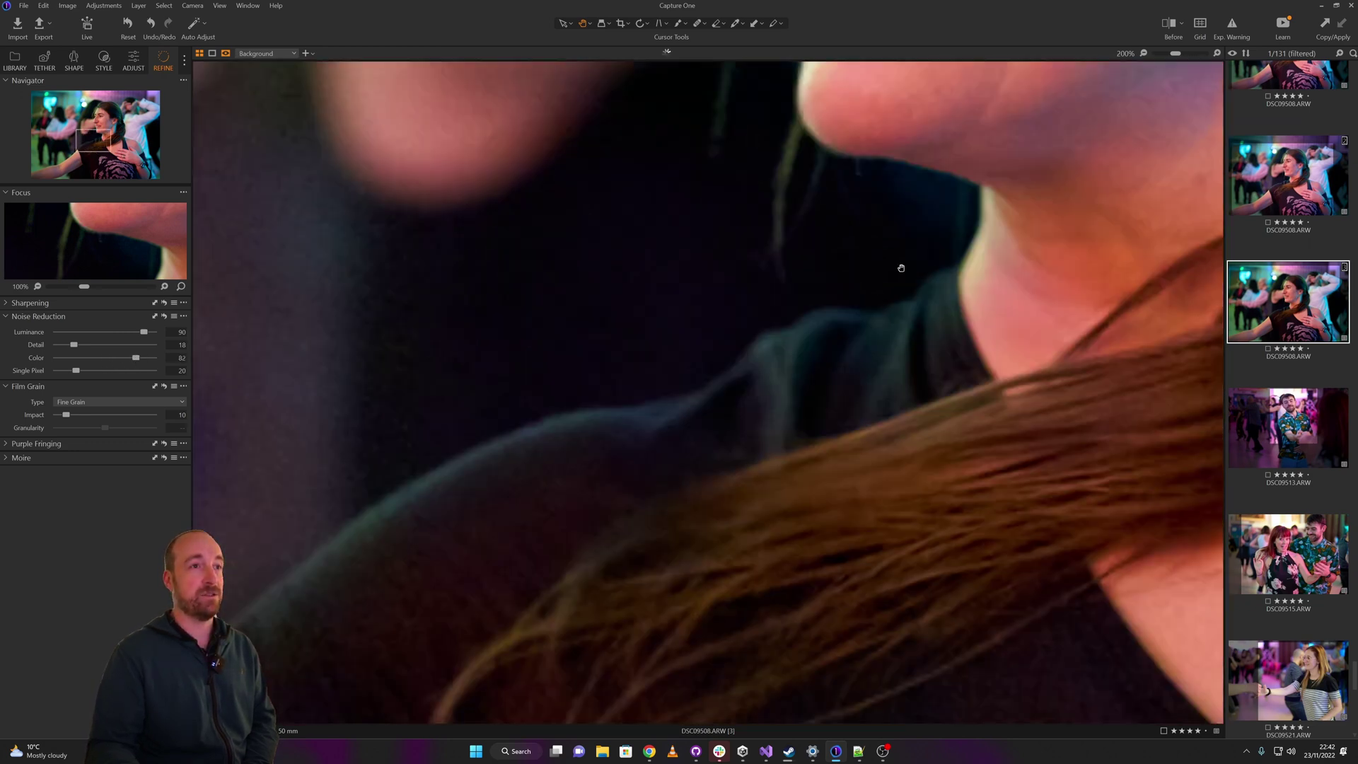
left_click_drag(900, 273, 777, 453)
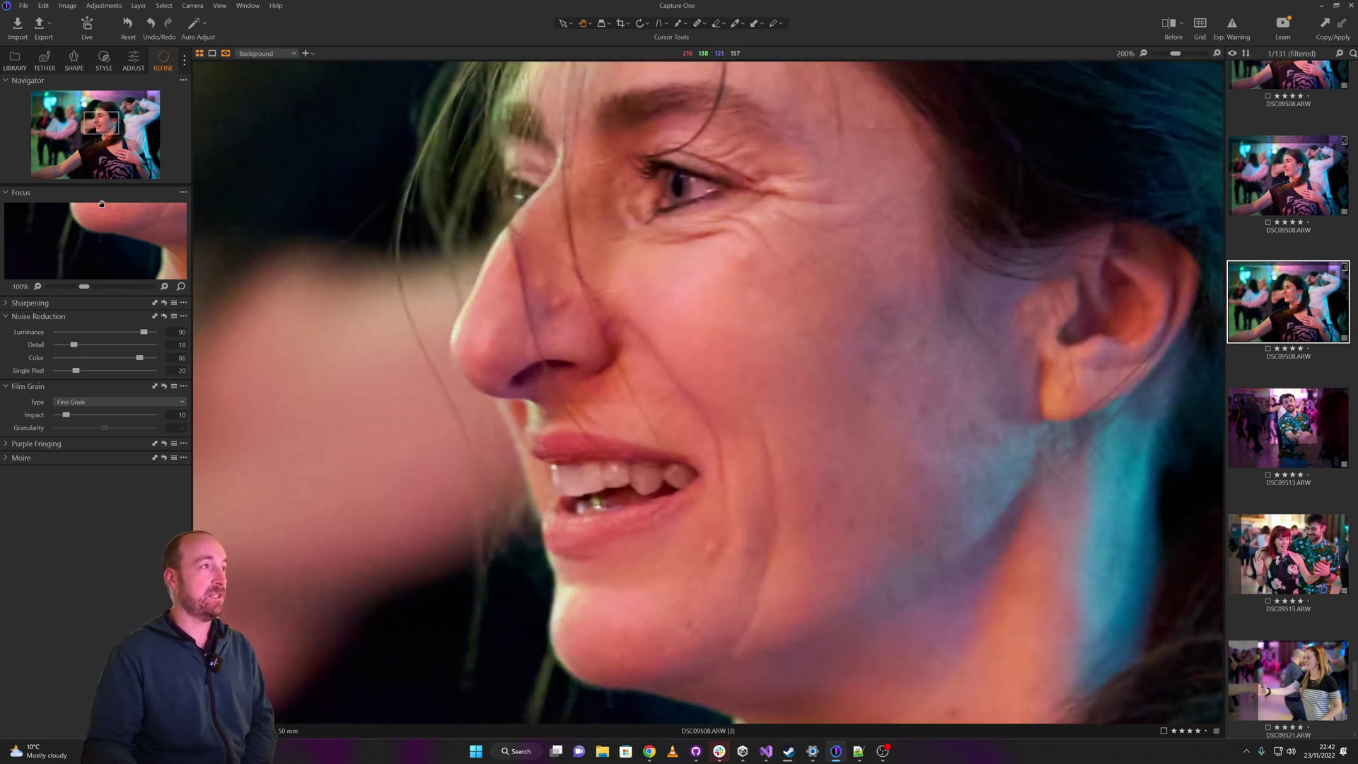
left_click(809, 284)
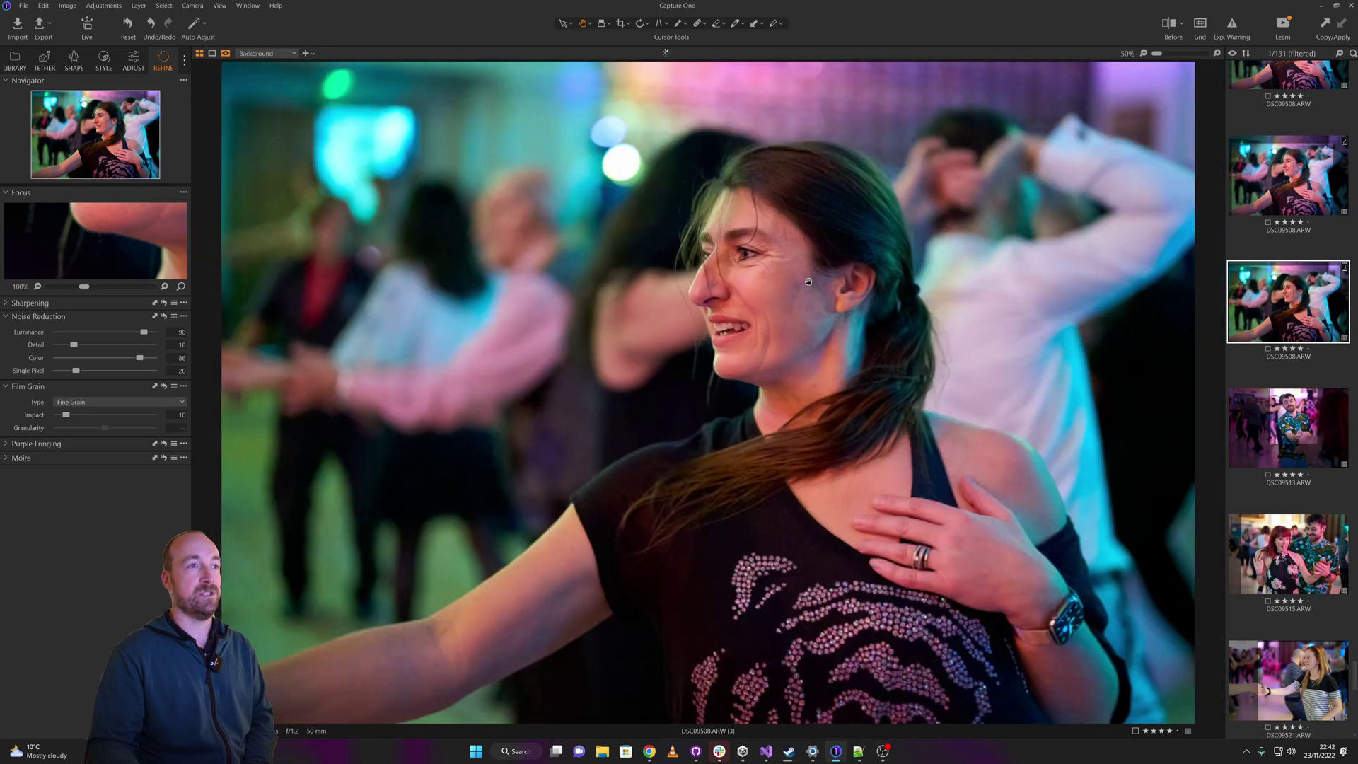
left_click(809, 285)
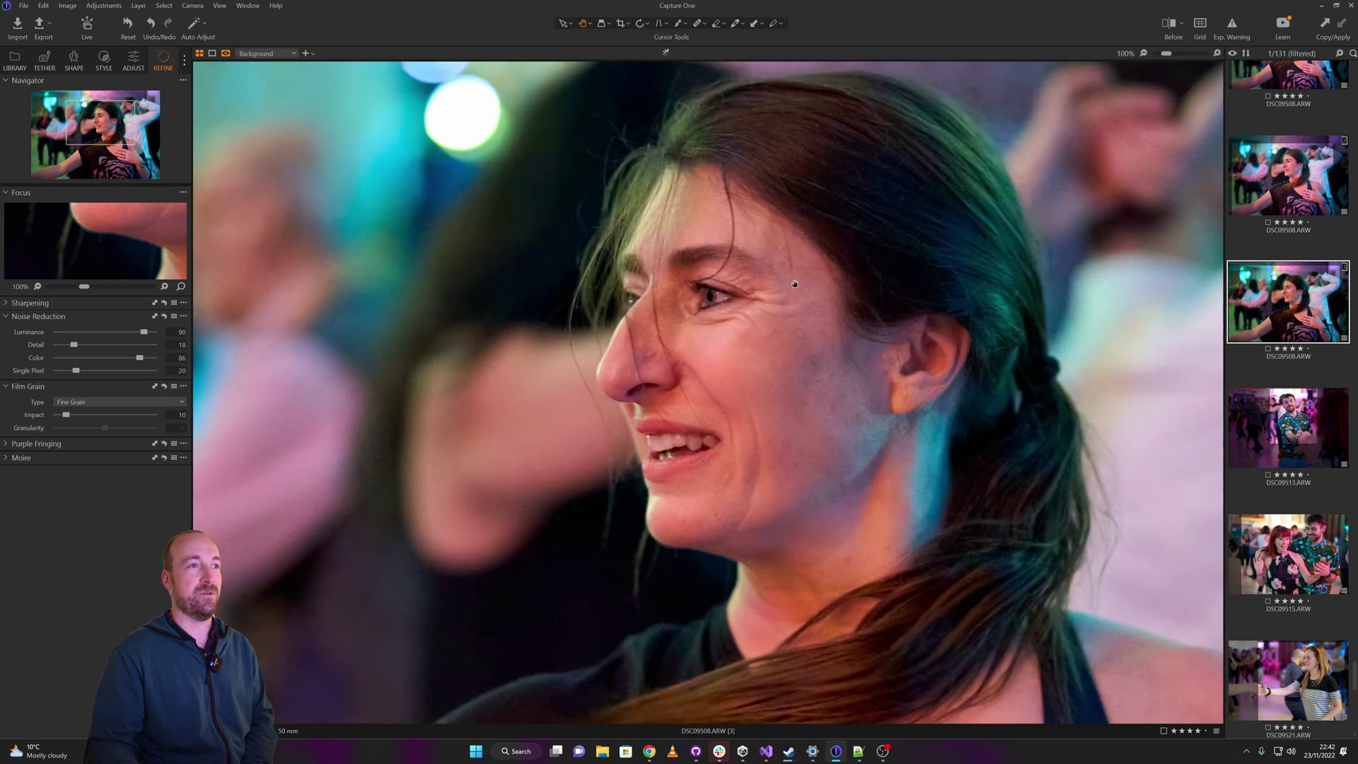
left_click(783, 292)
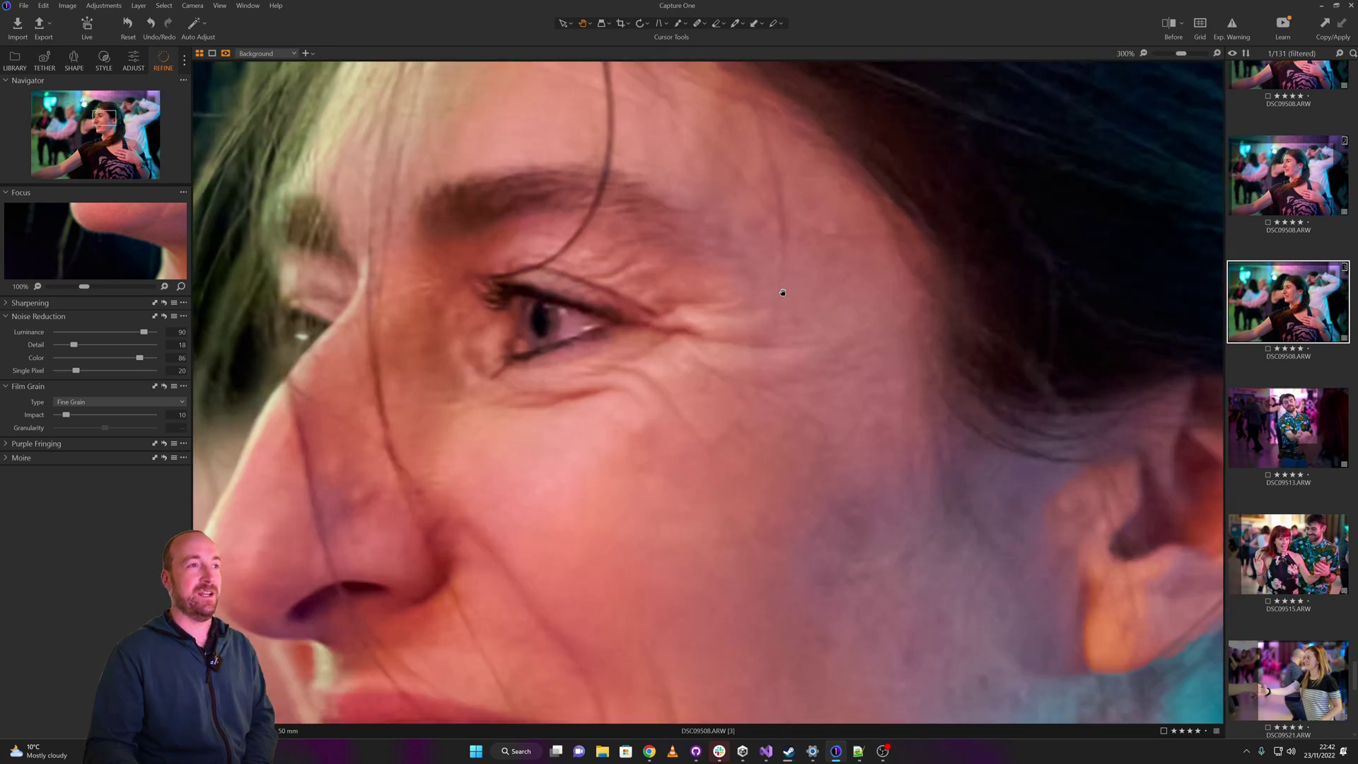
left_click(784, 294)
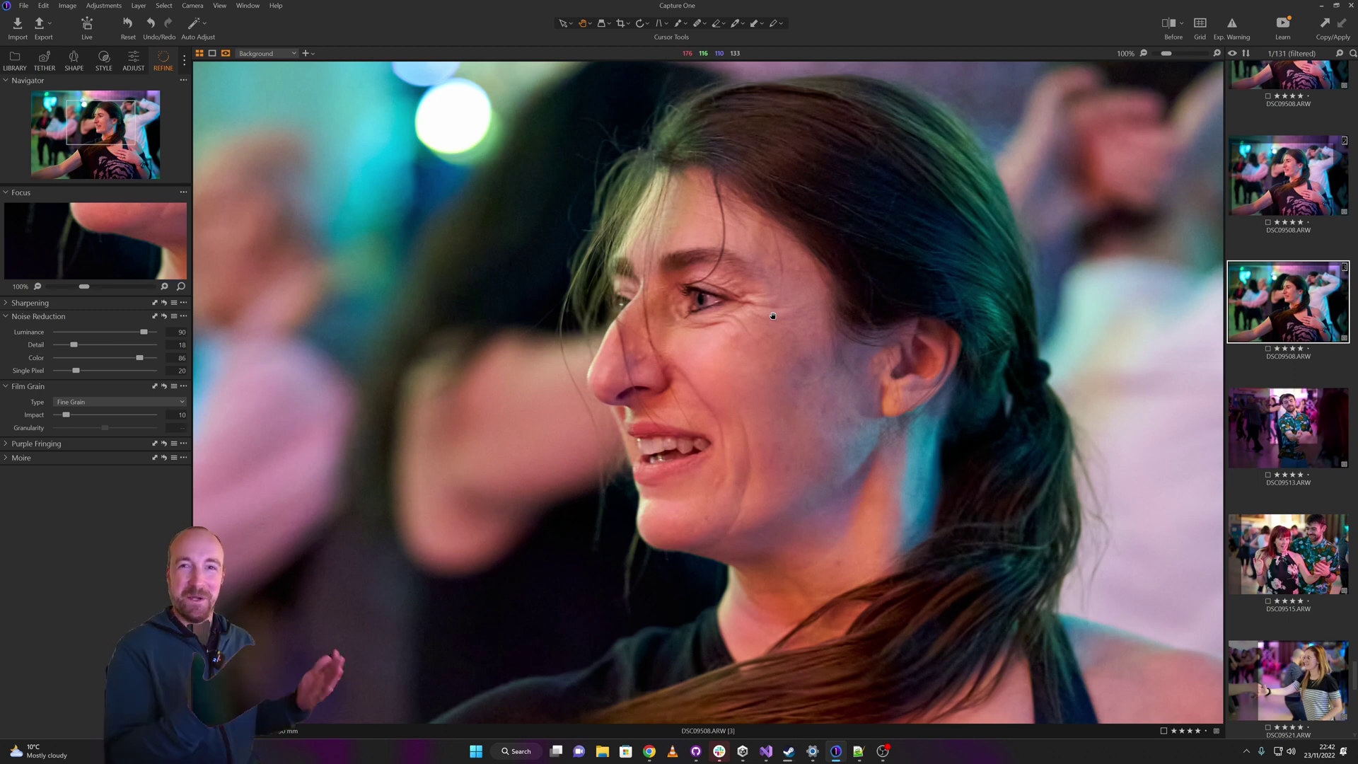
- Draw a large radial gradient mask centred on the woman's face, covering the surroundings, and widen it slightly
left_click(773, 316)
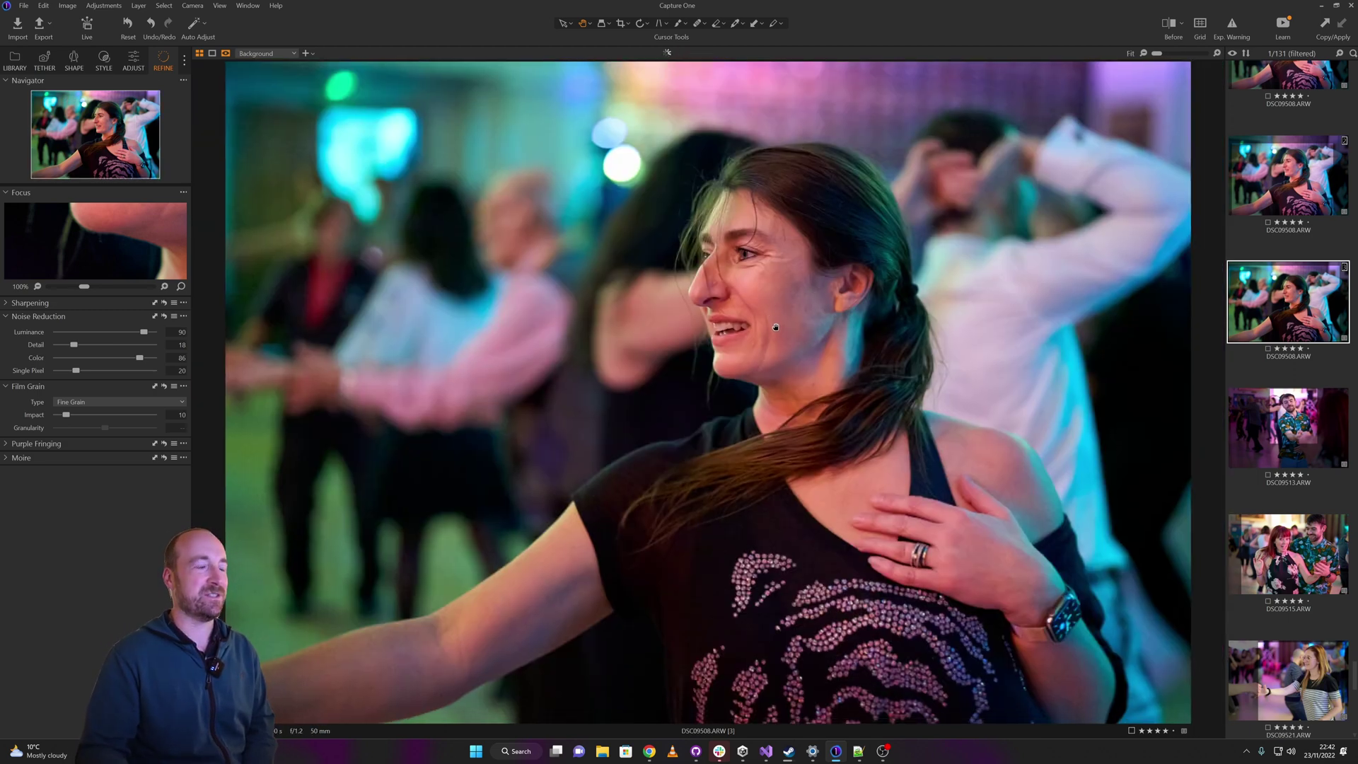
left_click(682, 23)
left_click(707, 70)
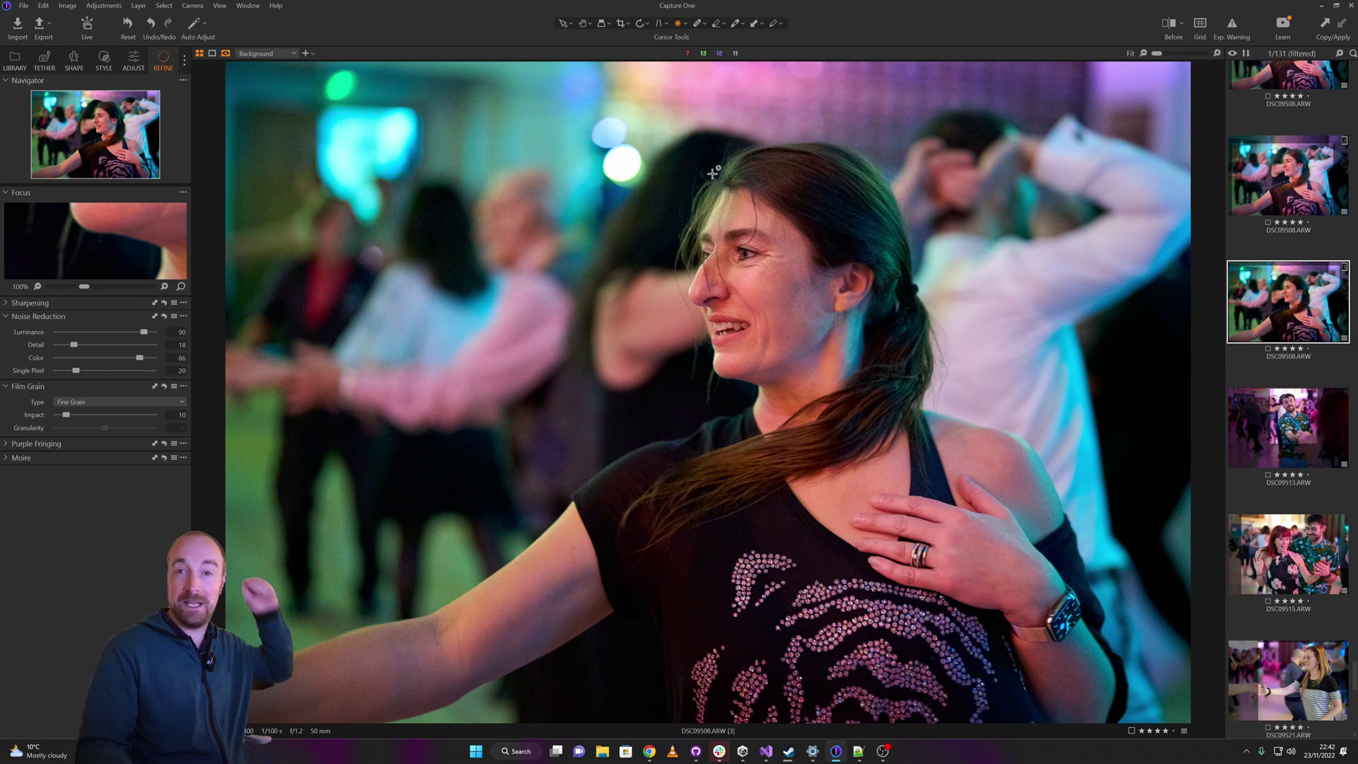
left_click(683, 23)
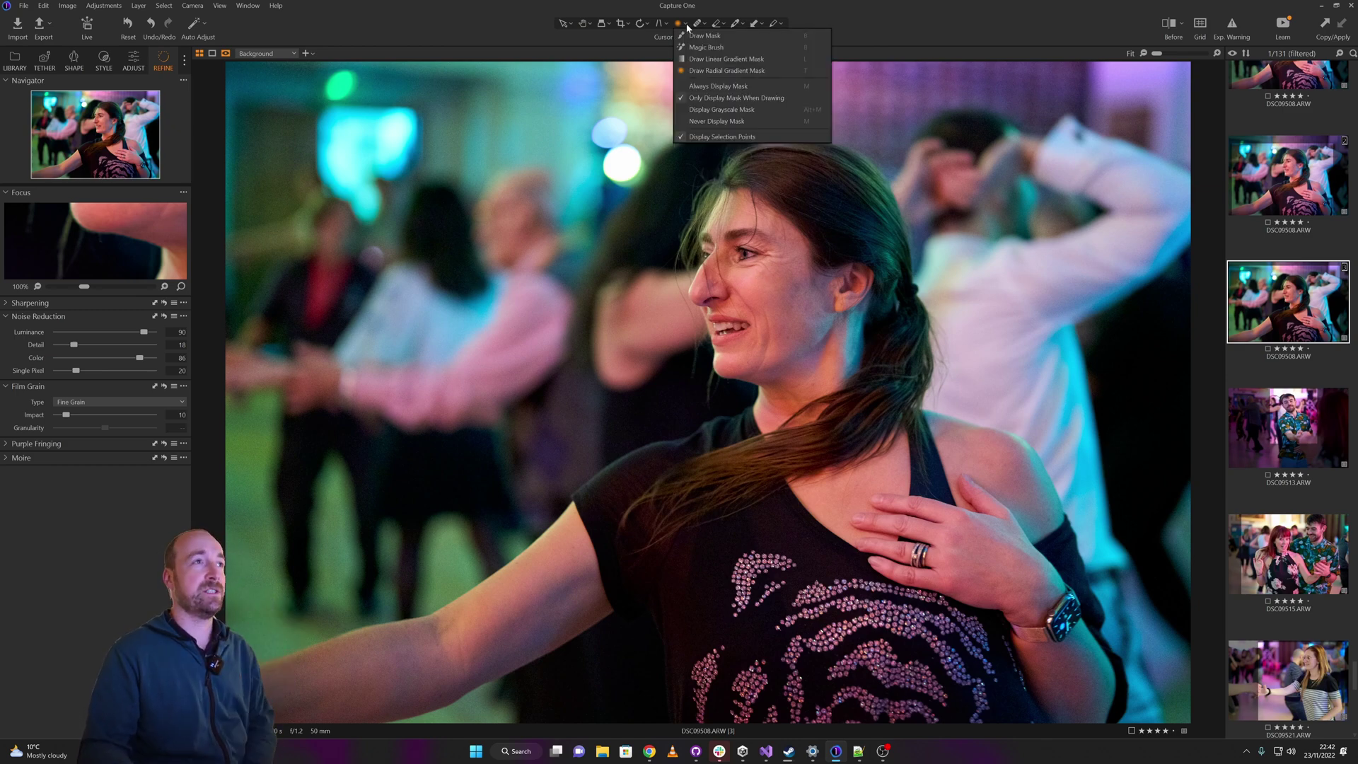
left_click(711, 70)
left_click_drag(768, 284, 941, 712)
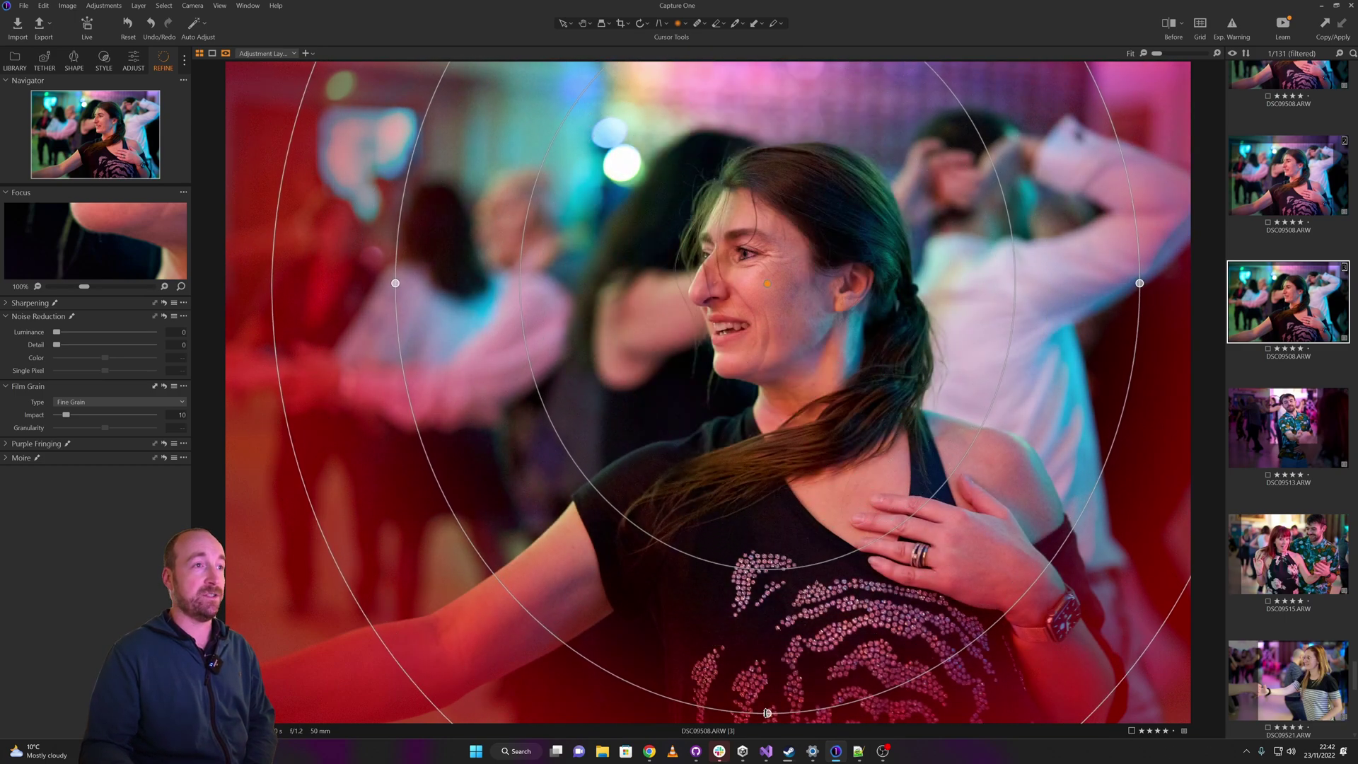
left_click_drag(1139, 284, 1152, 283)
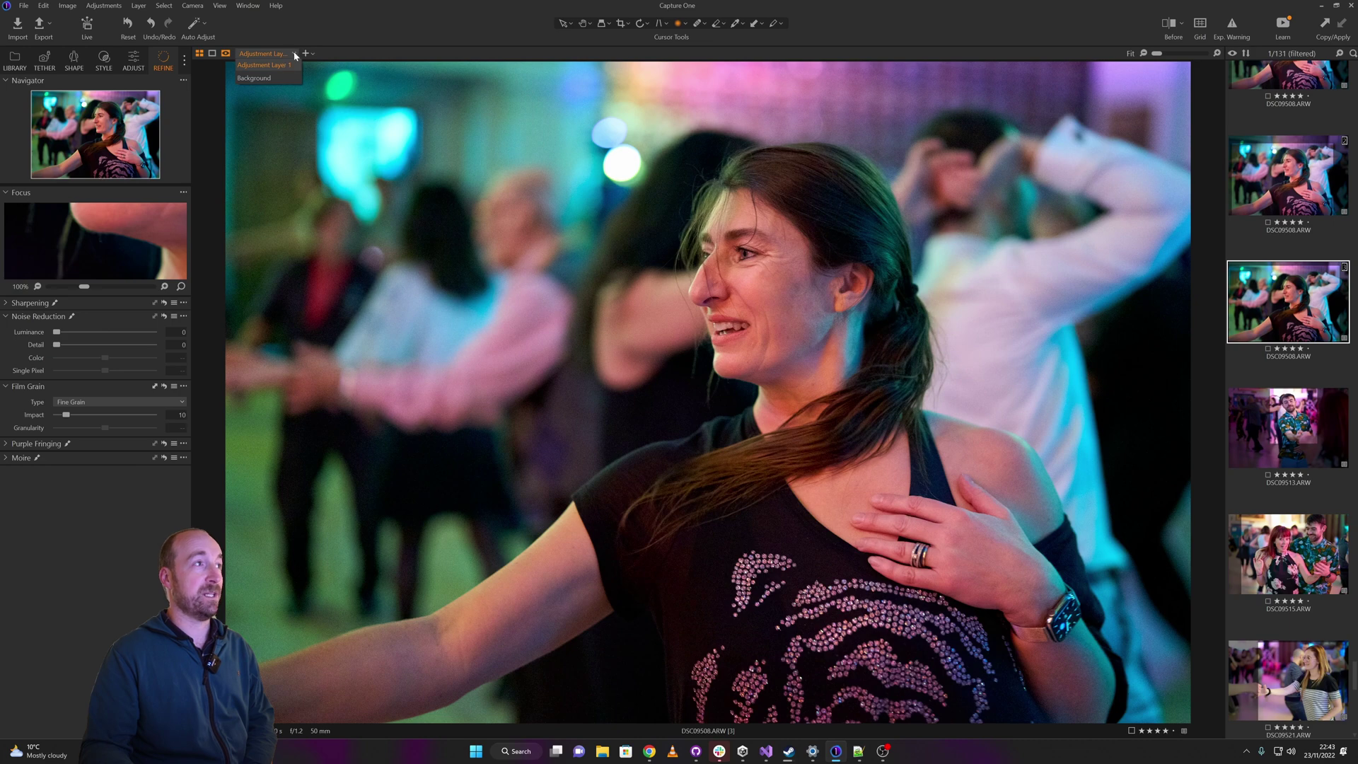
- Darken the masked surroundings by setting the adjustment layer's exposure to -0.59
left_click(133, 61)
left_click_drag(107, 254, 89, 249)
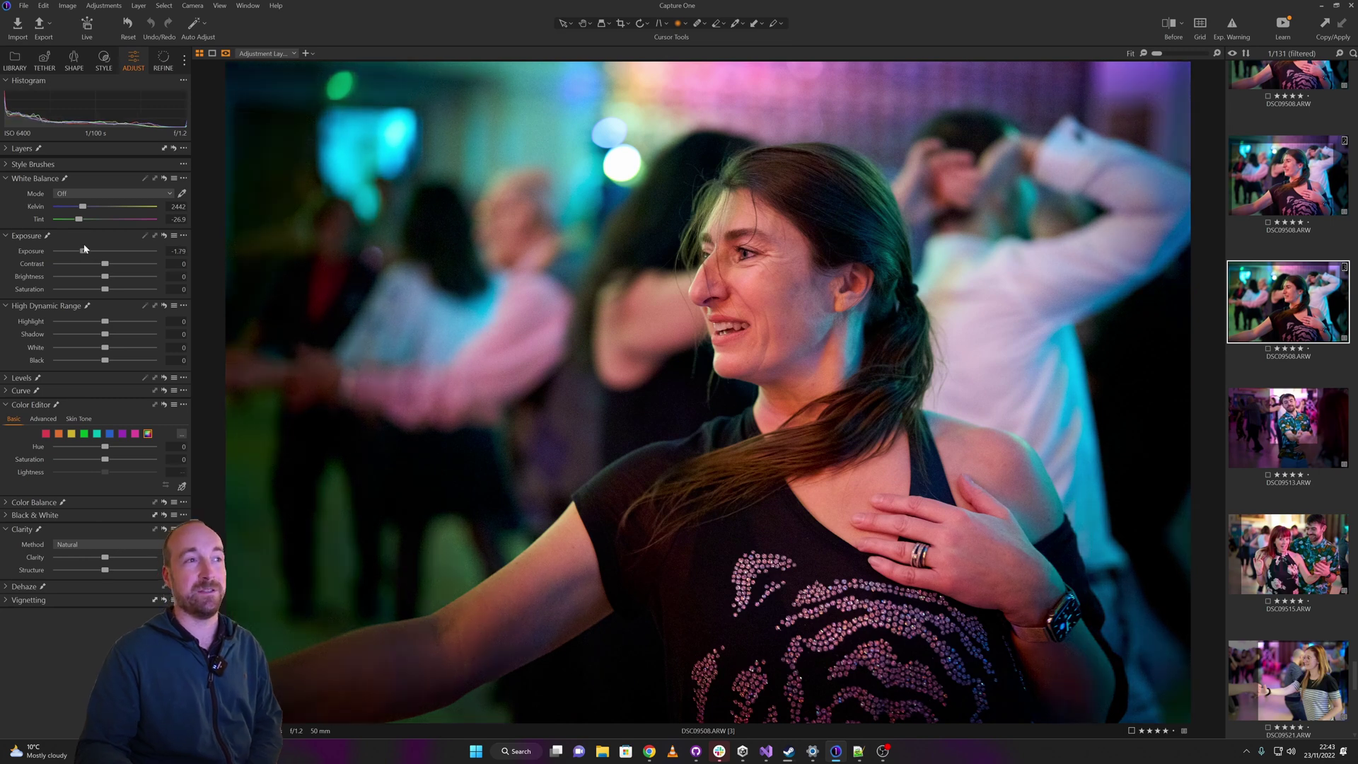
left_click_drag(89, 249, 98, 251)
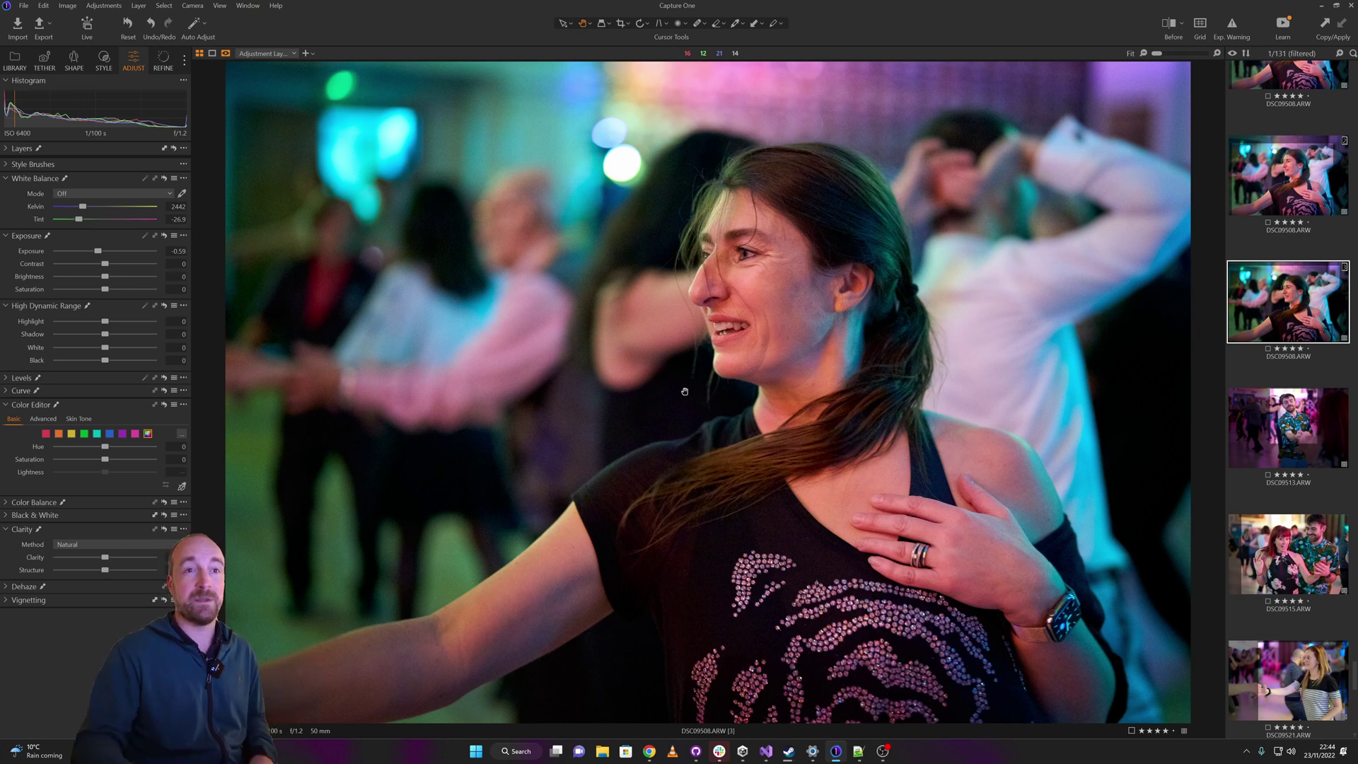
- Examine the photo of the man in the patterned shirt and compare its crop with the full frame
left_click(1296, 428)
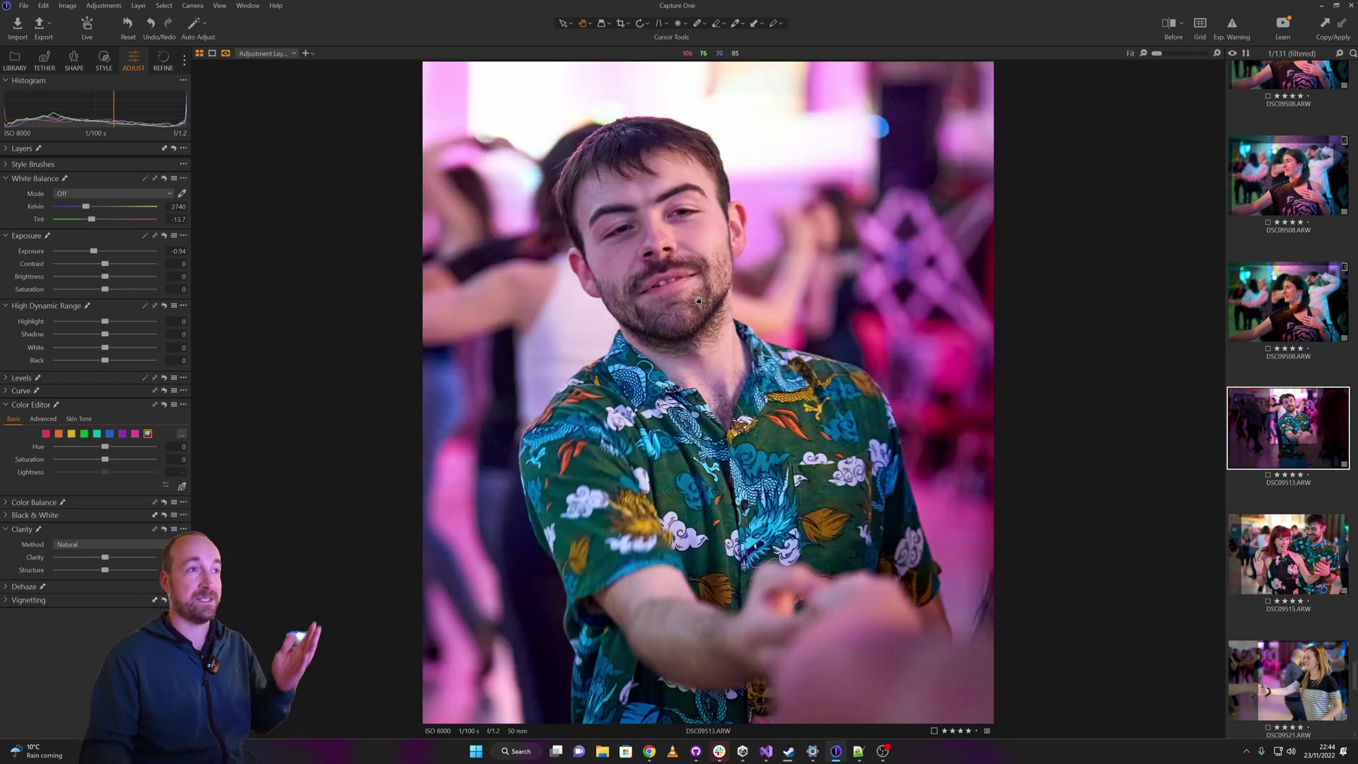
key("c")
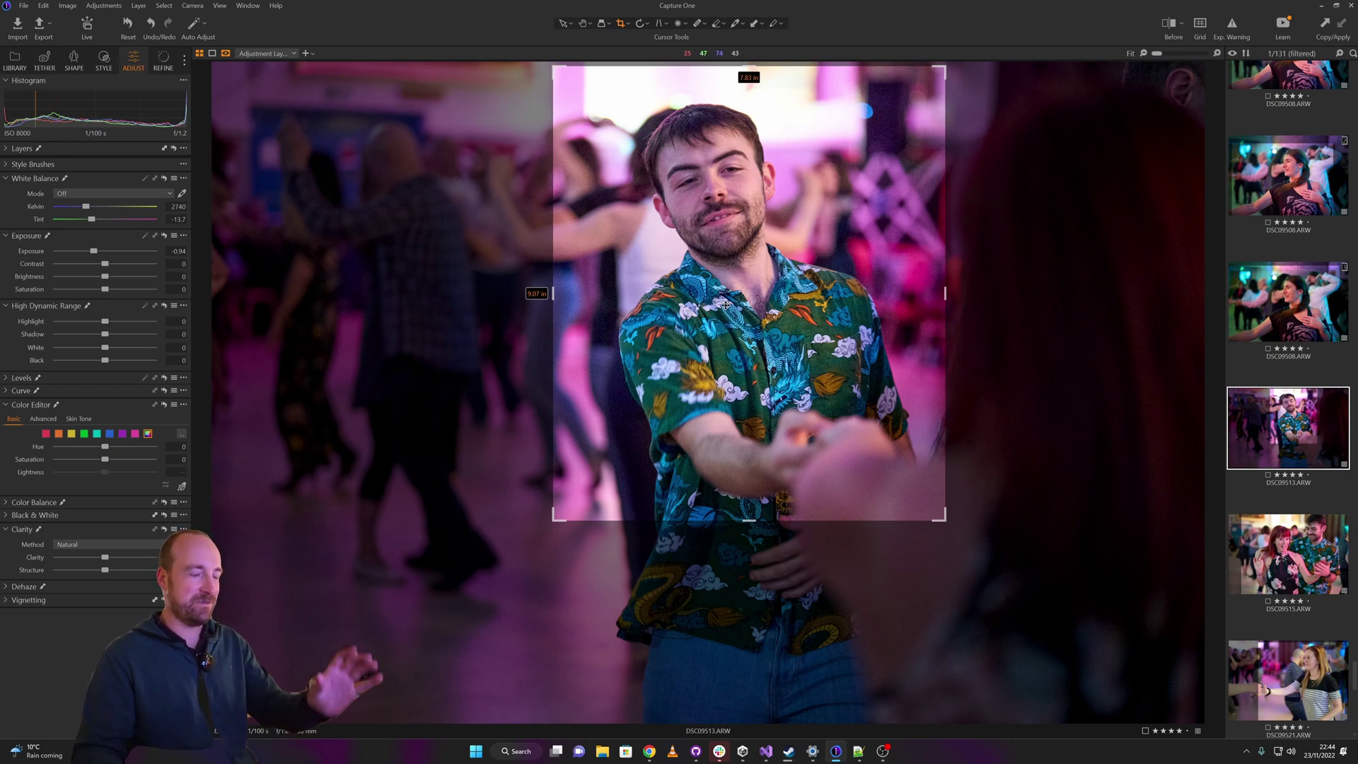
key("h")
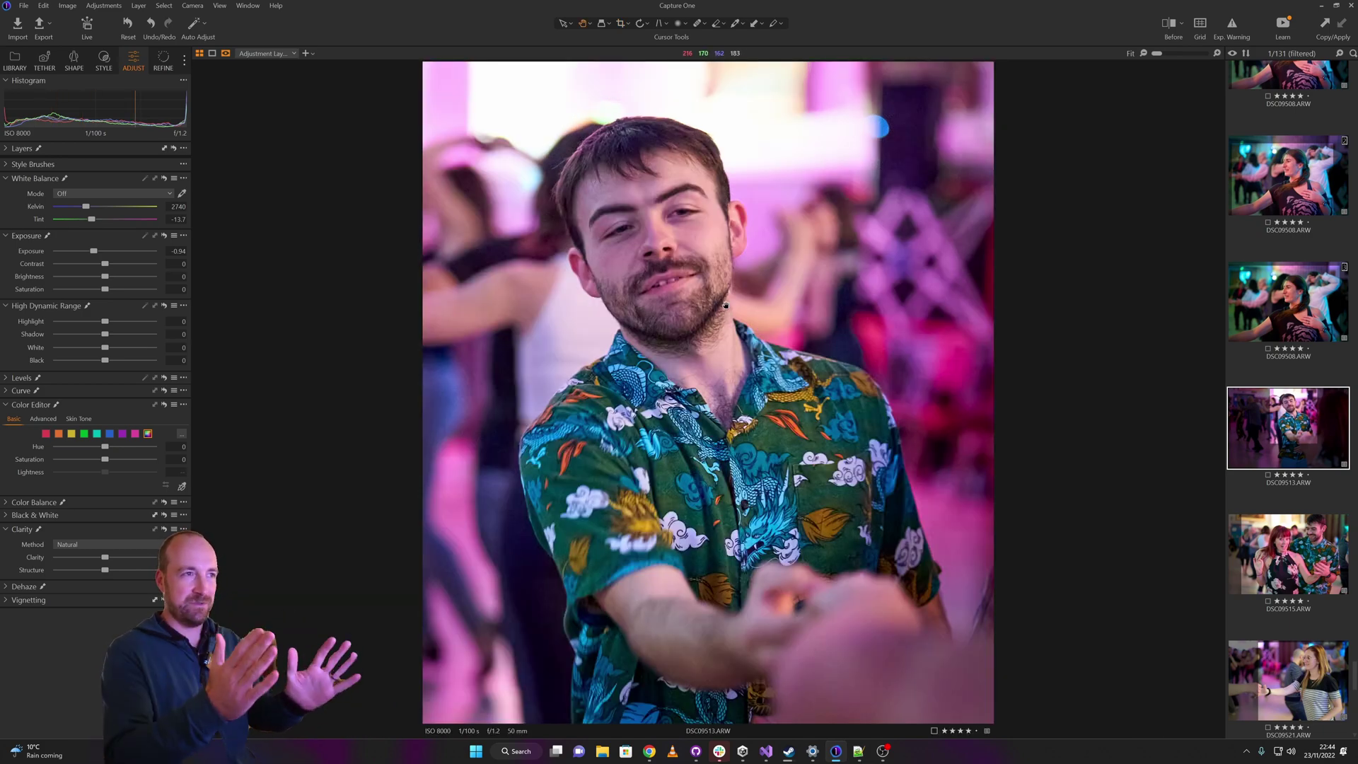
left_click(163, 60)
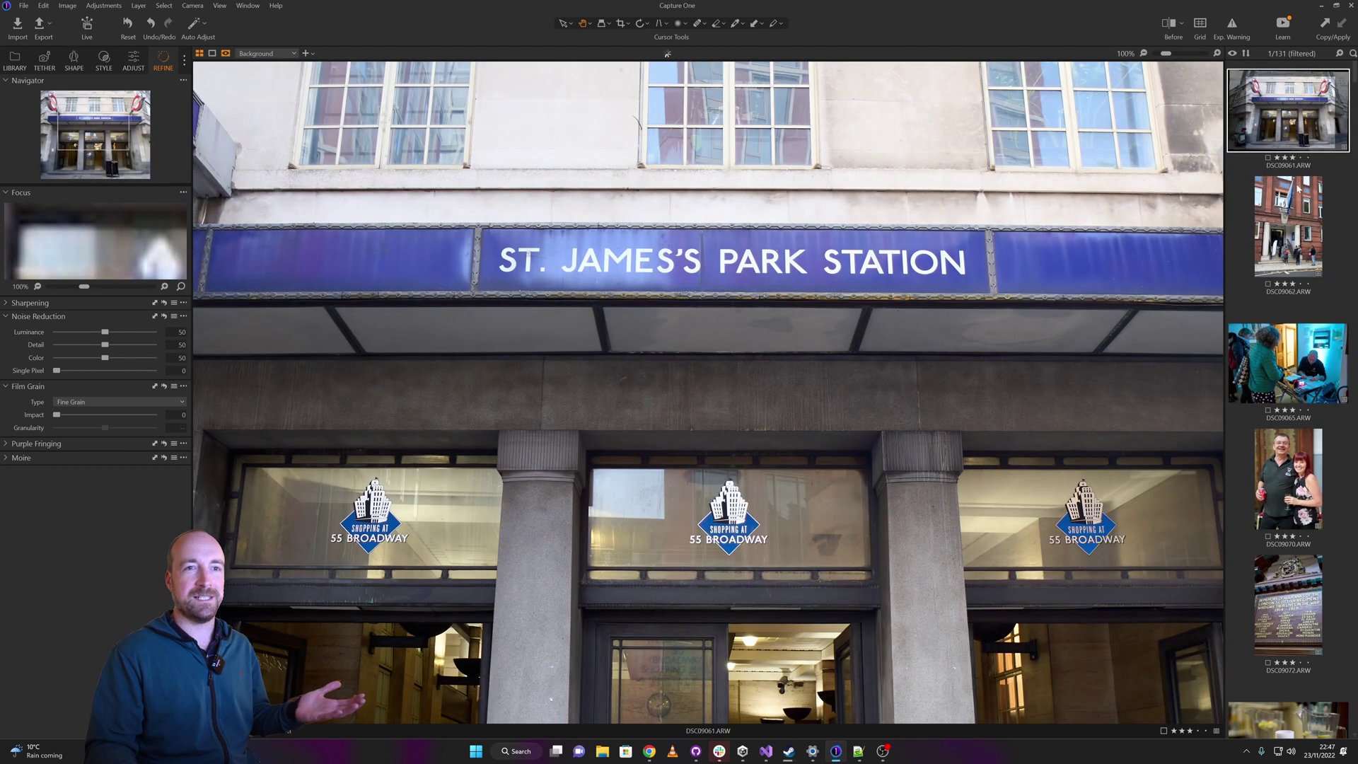
- Select all the filtered photos in the browser and open the export settings for them
scroll(1264, 376, "down", 3)
double_click(1146, 376)
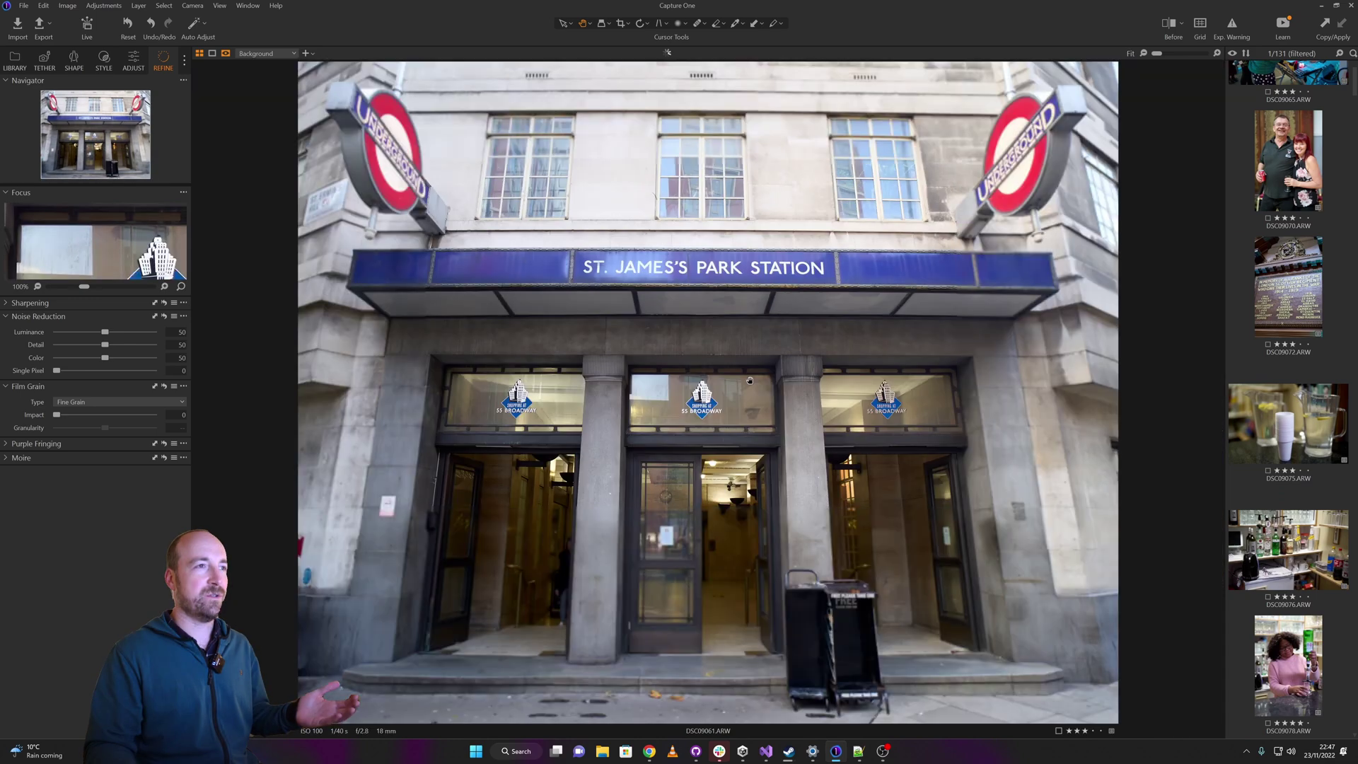
left_click(1285, 309)
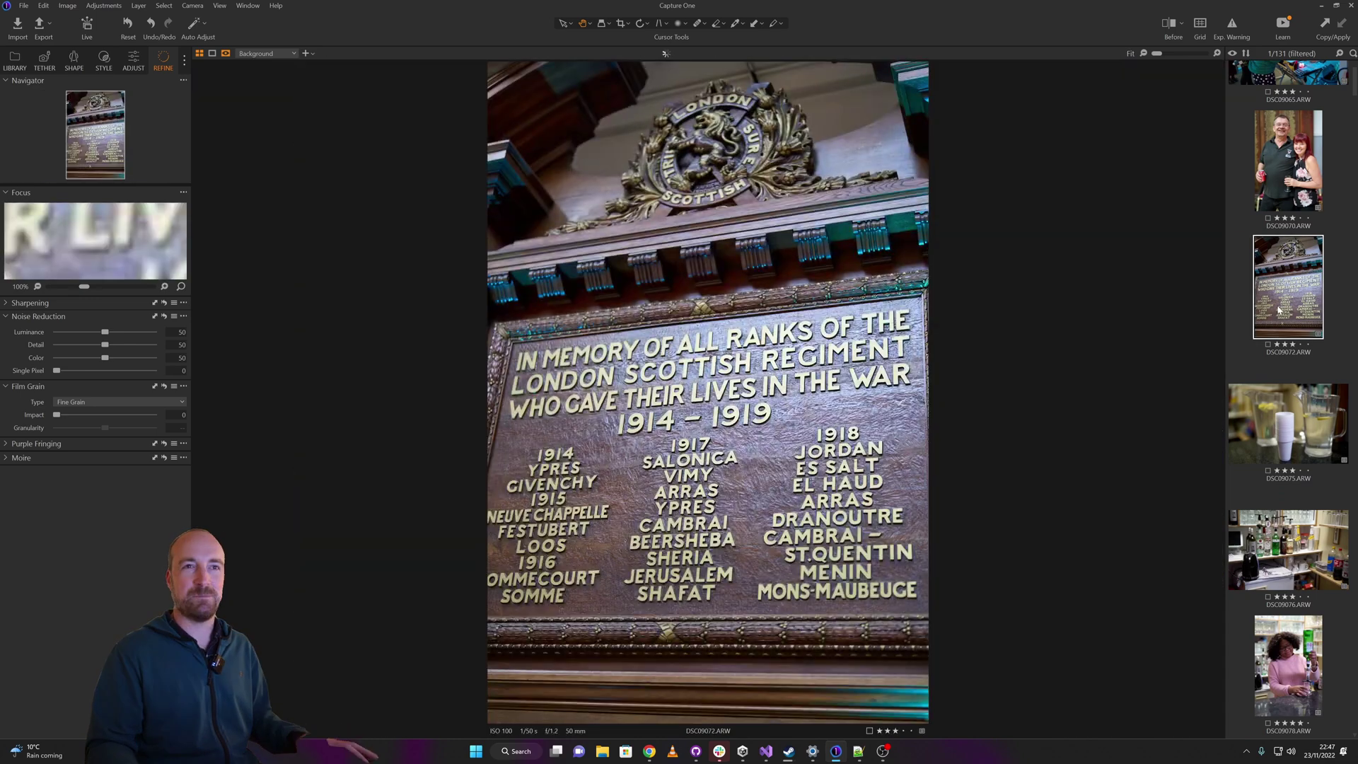
scroll(1286, 310, "up", 2)
left_click(1282, 134)
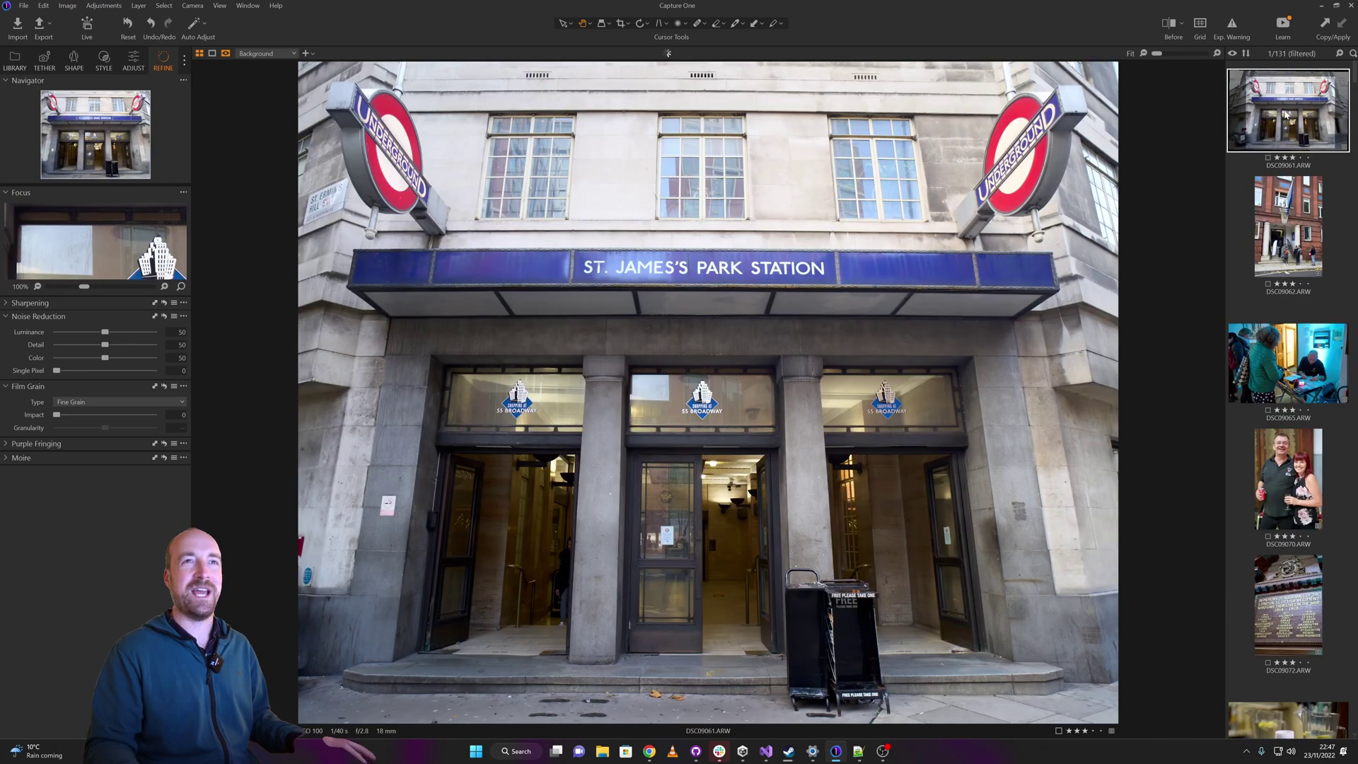
key("ctrl+a")
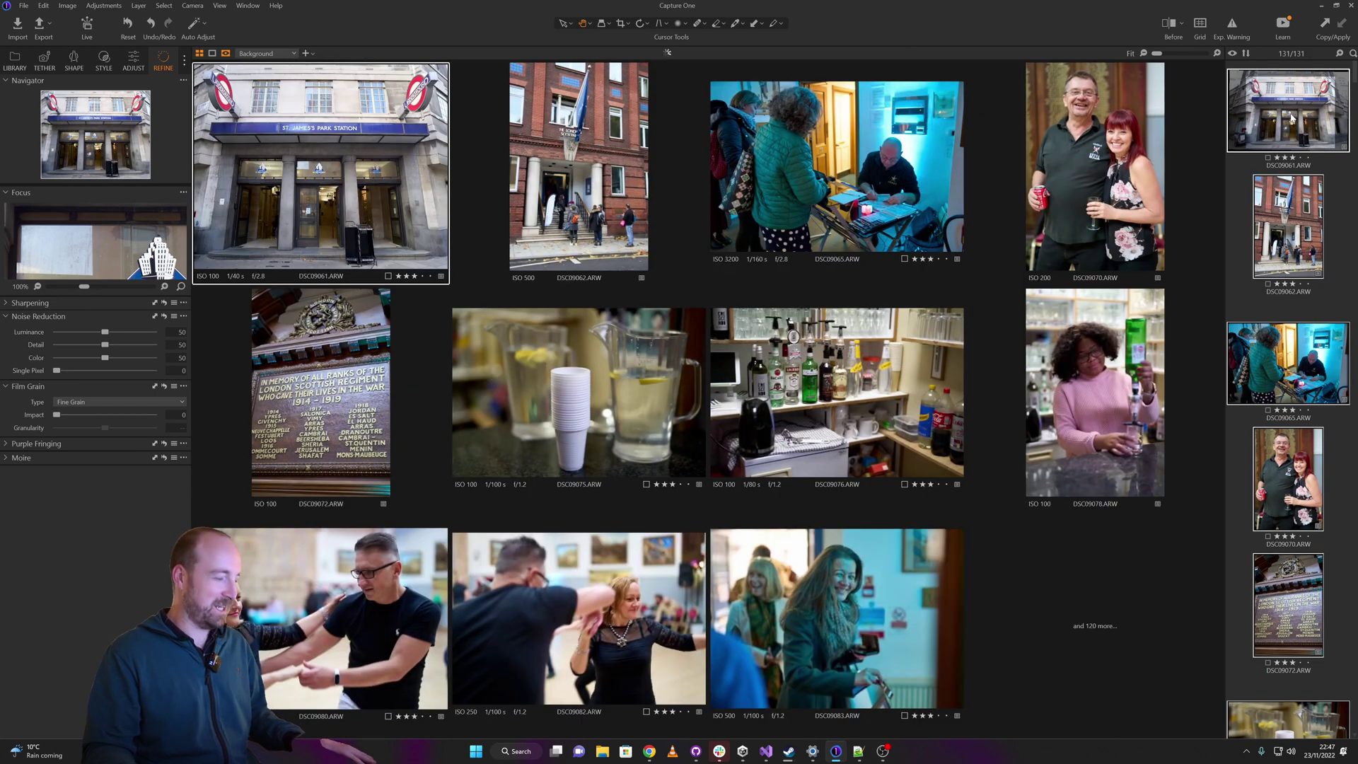
right_click(1277, 125)
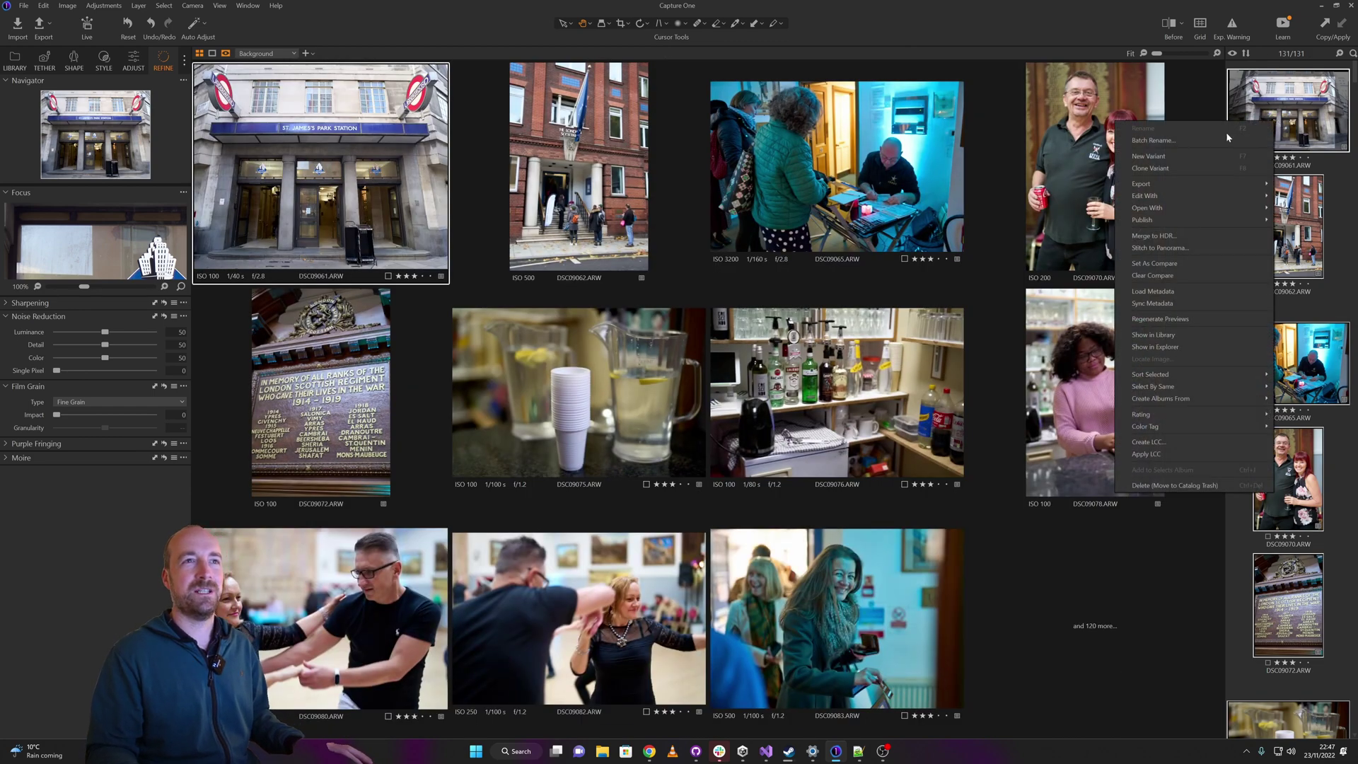
mouse_move(1160, 184)
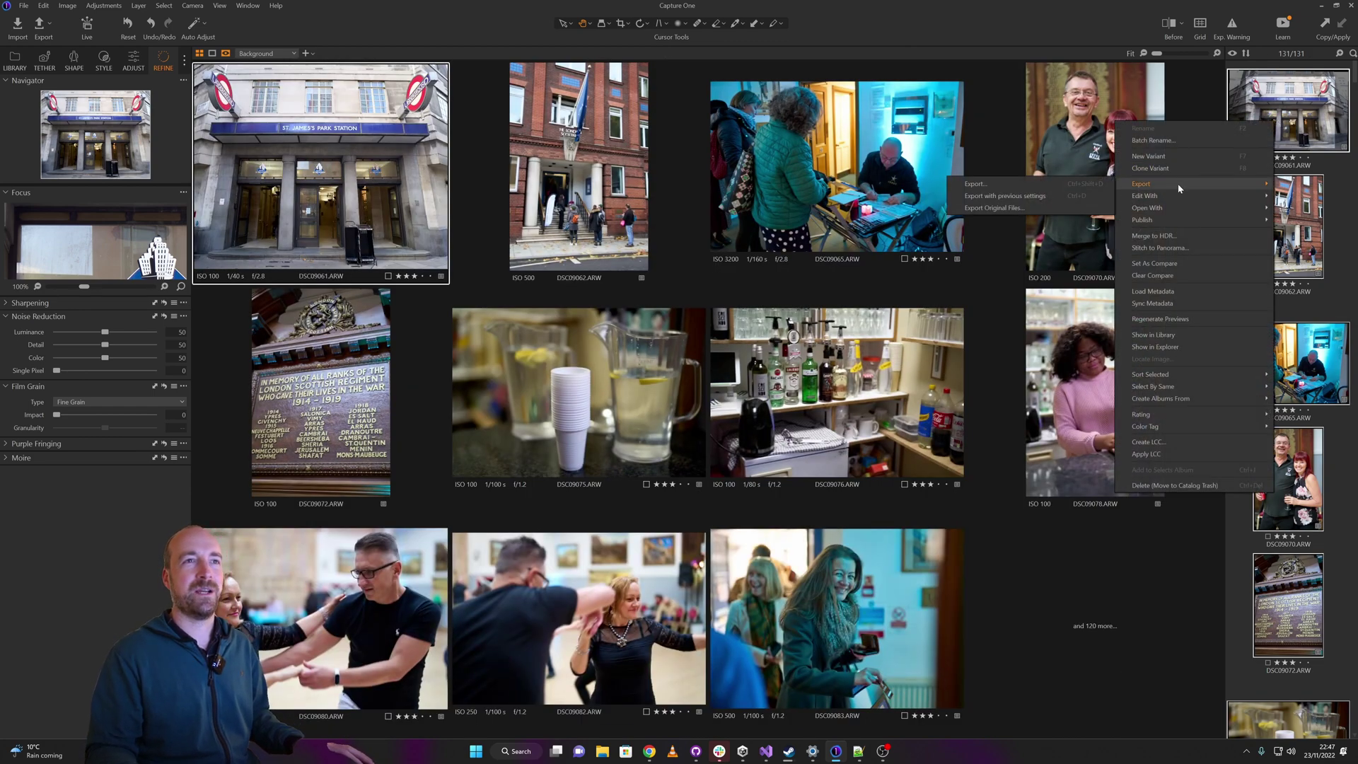
left_click(1037, 186)
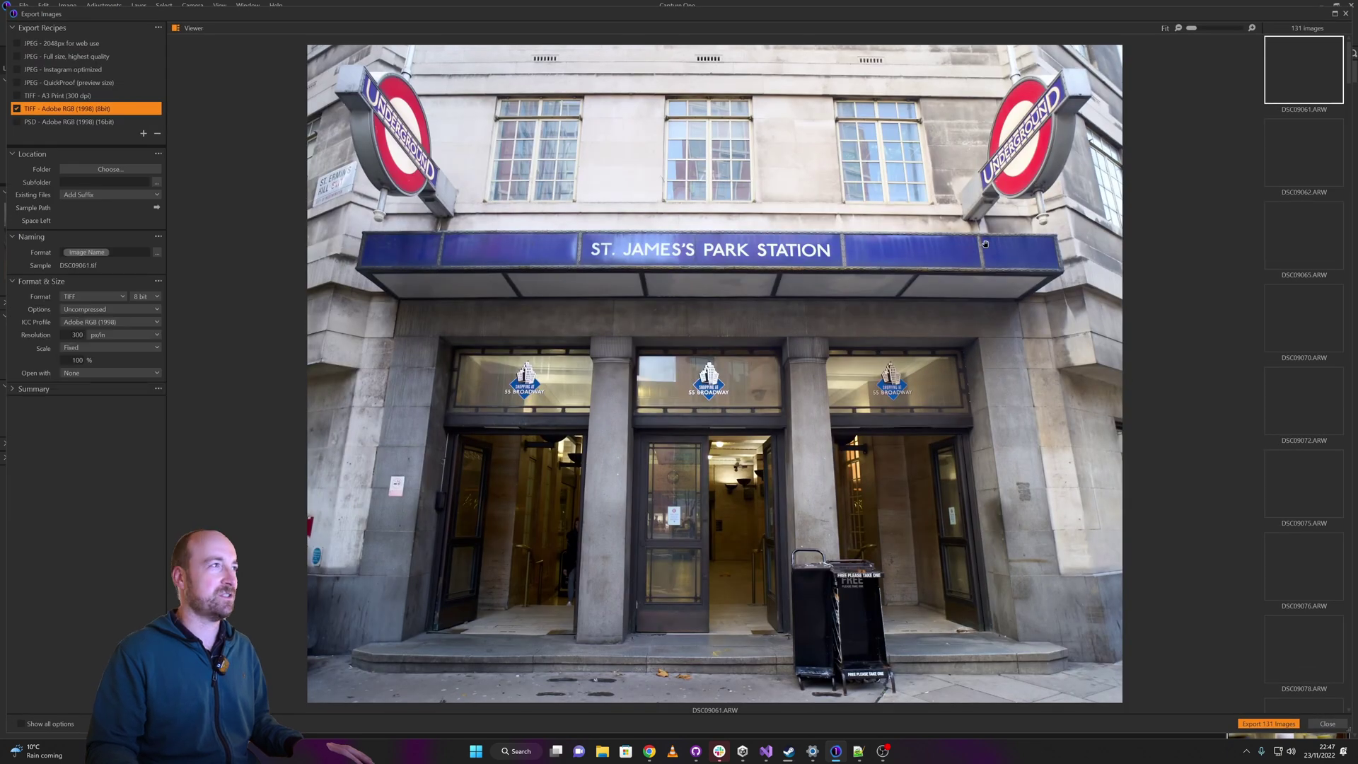
- Export the selected photos with the "JPEG - Full size, highest quality" recipe at quality 85 into a subfolder named Processed
left_click(104, 57)
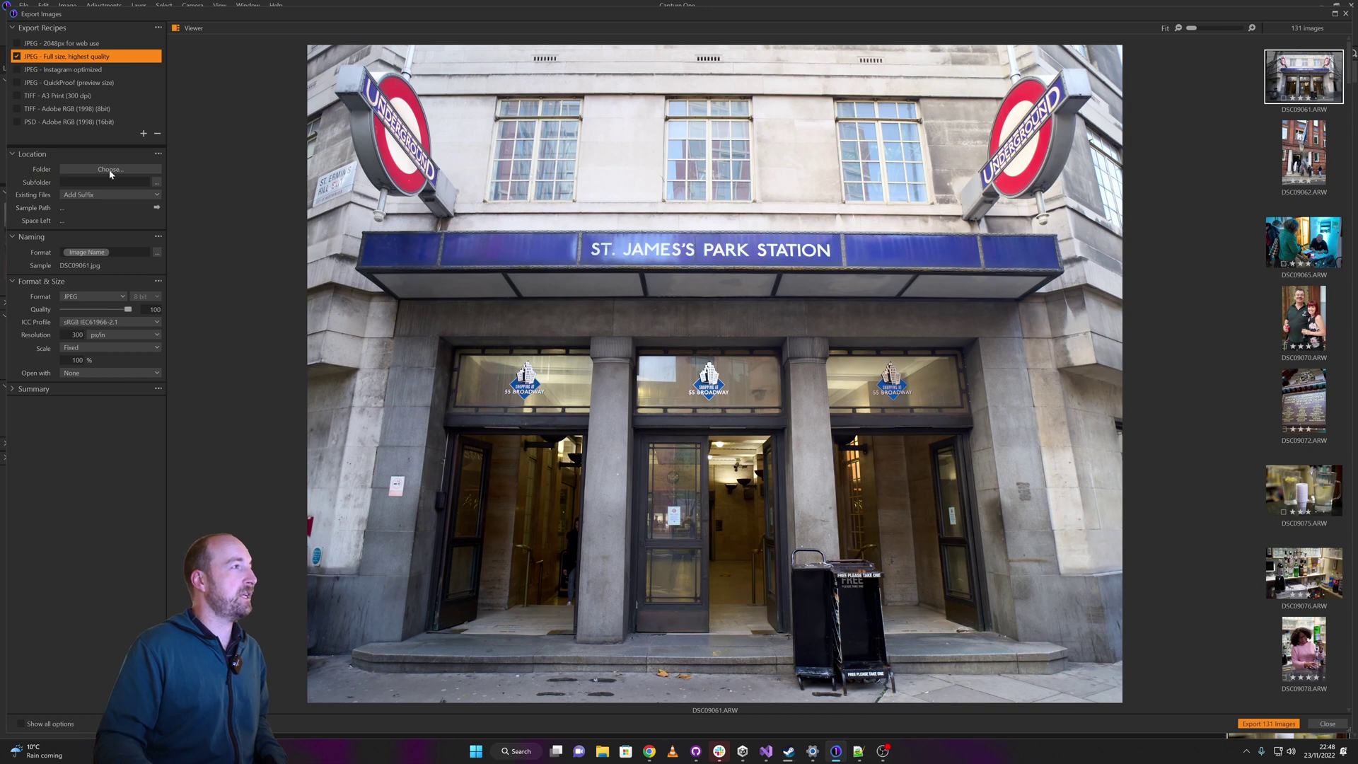
type("Processed")
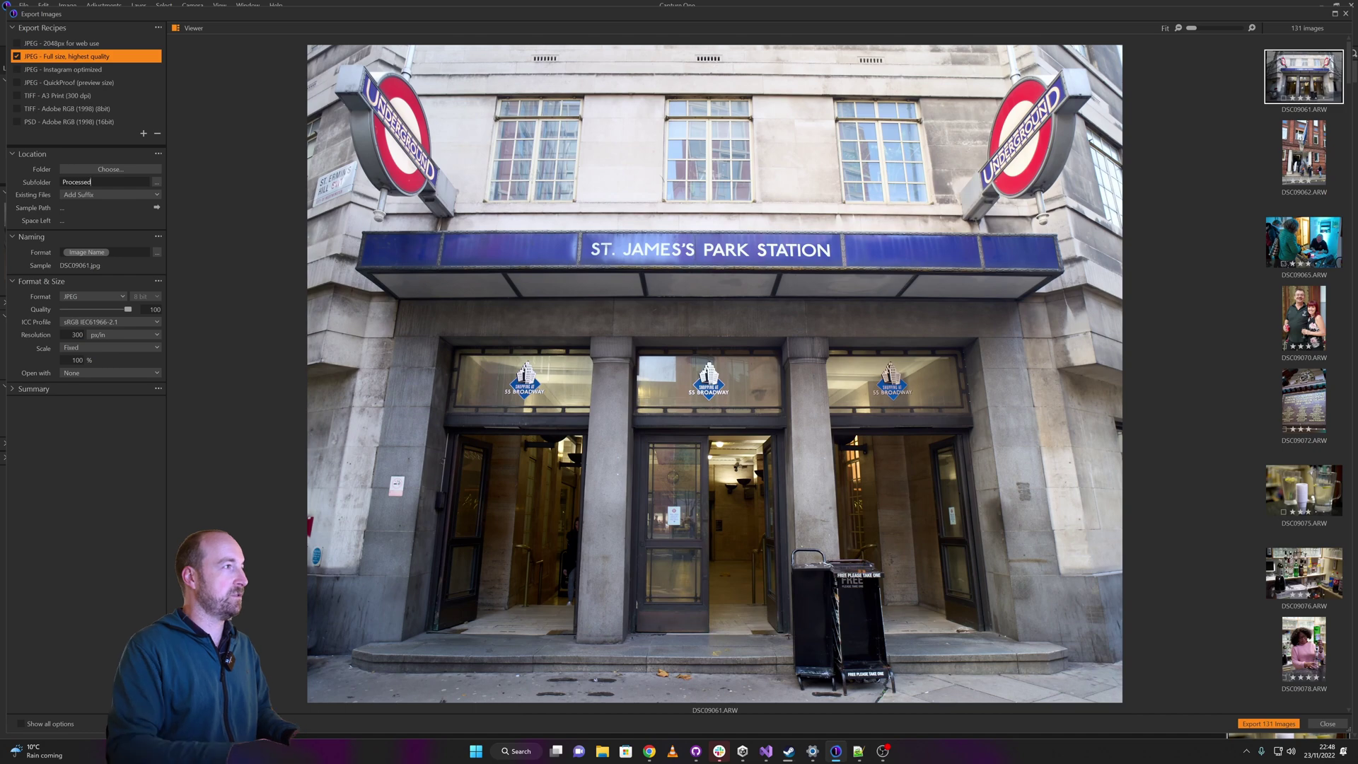
left_click_drag(128, 309, 118, 309)
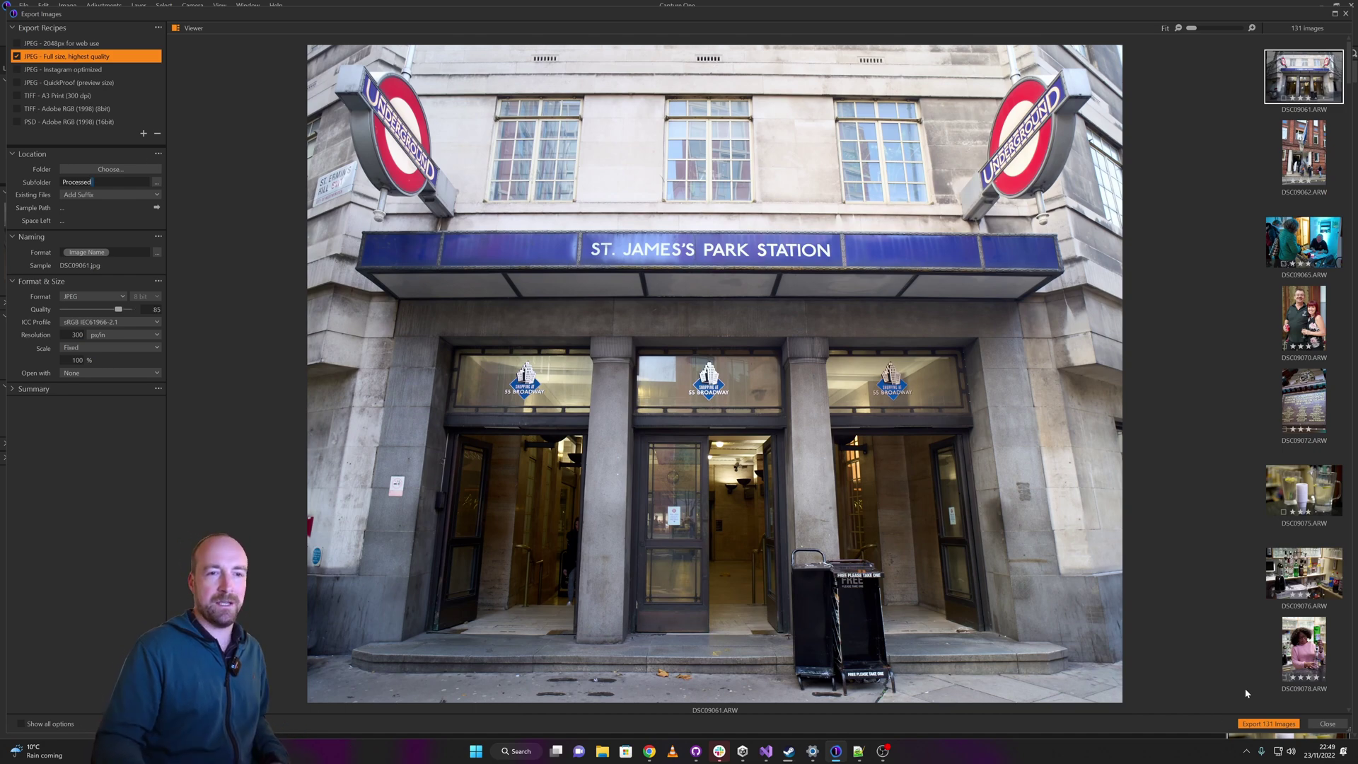
left_click(1252, 726)
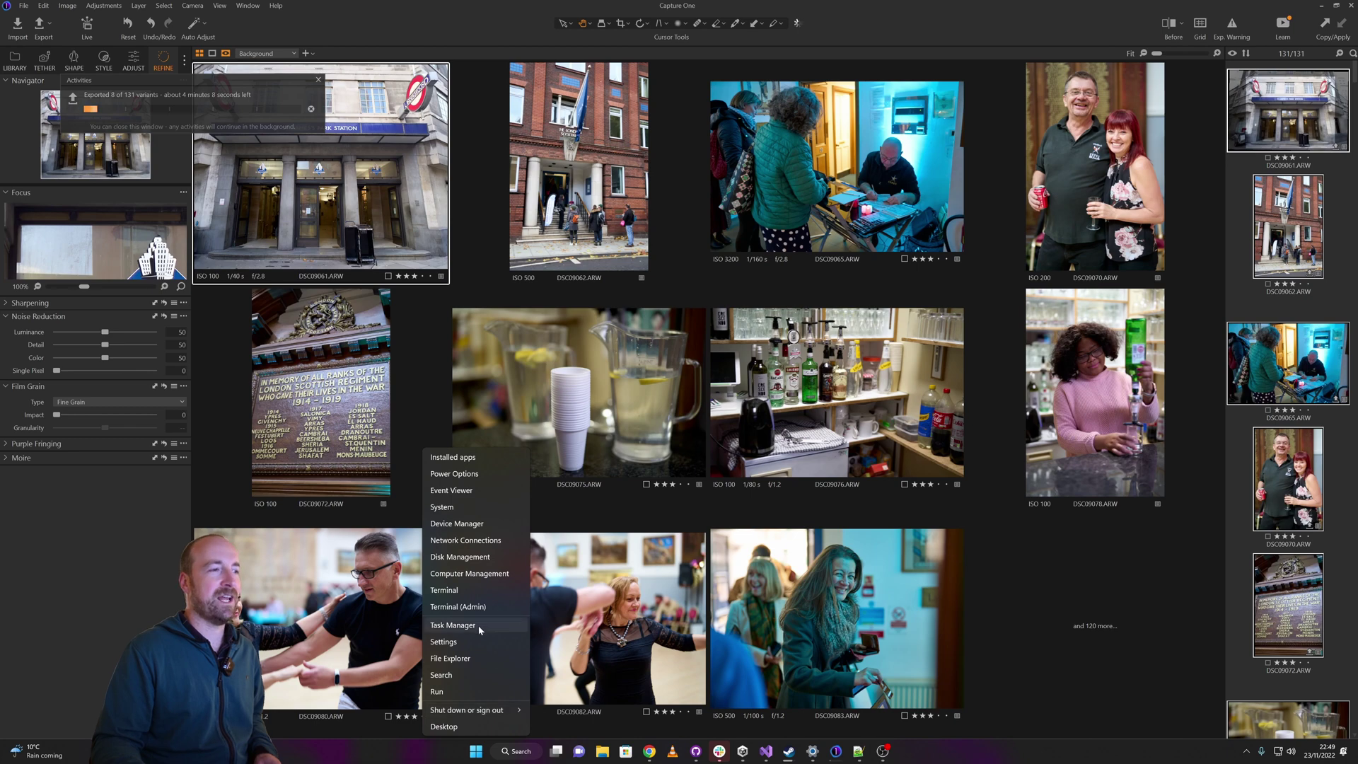
- Switch to Task Manager and examine the GPU and CPU performance graphs while the export runs
left_click(453, 624)
left_click_drag(580, 119, 685, 92)
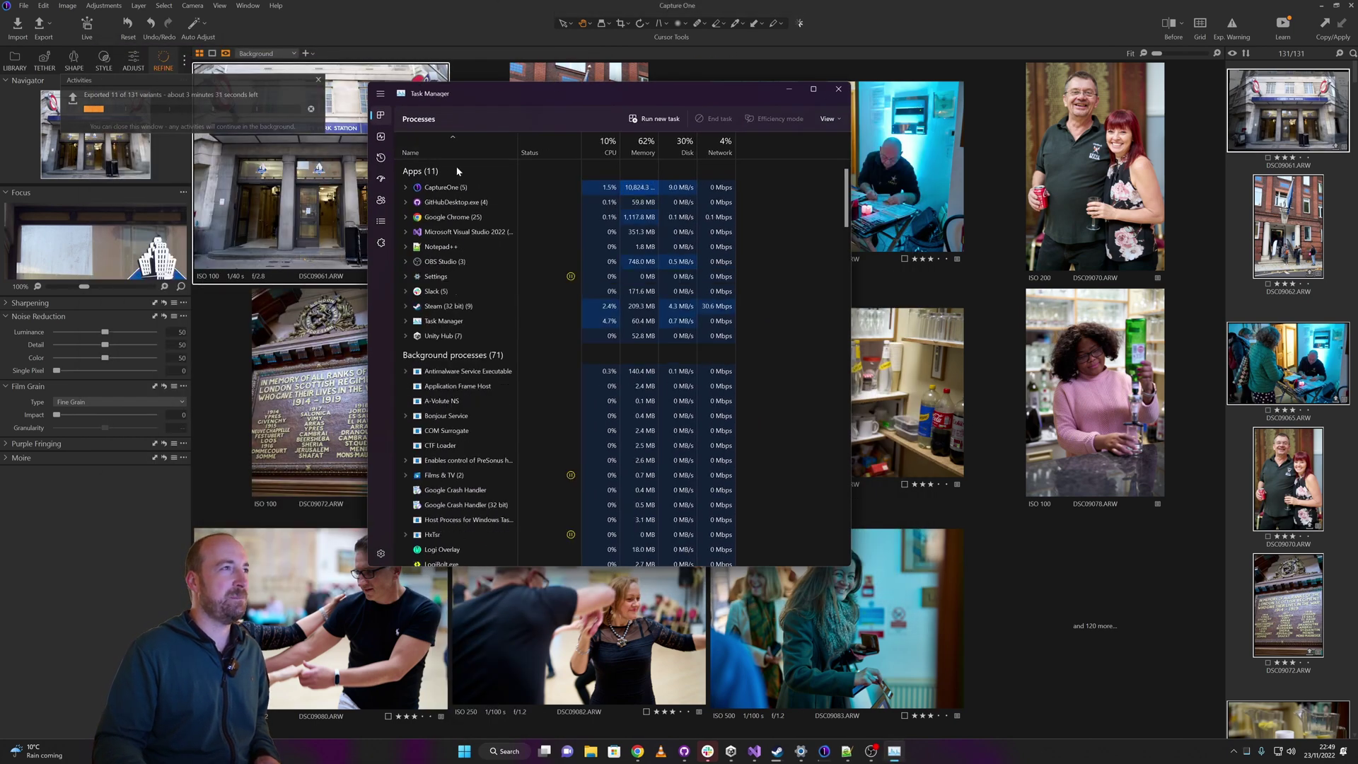
left_click(382, 138)
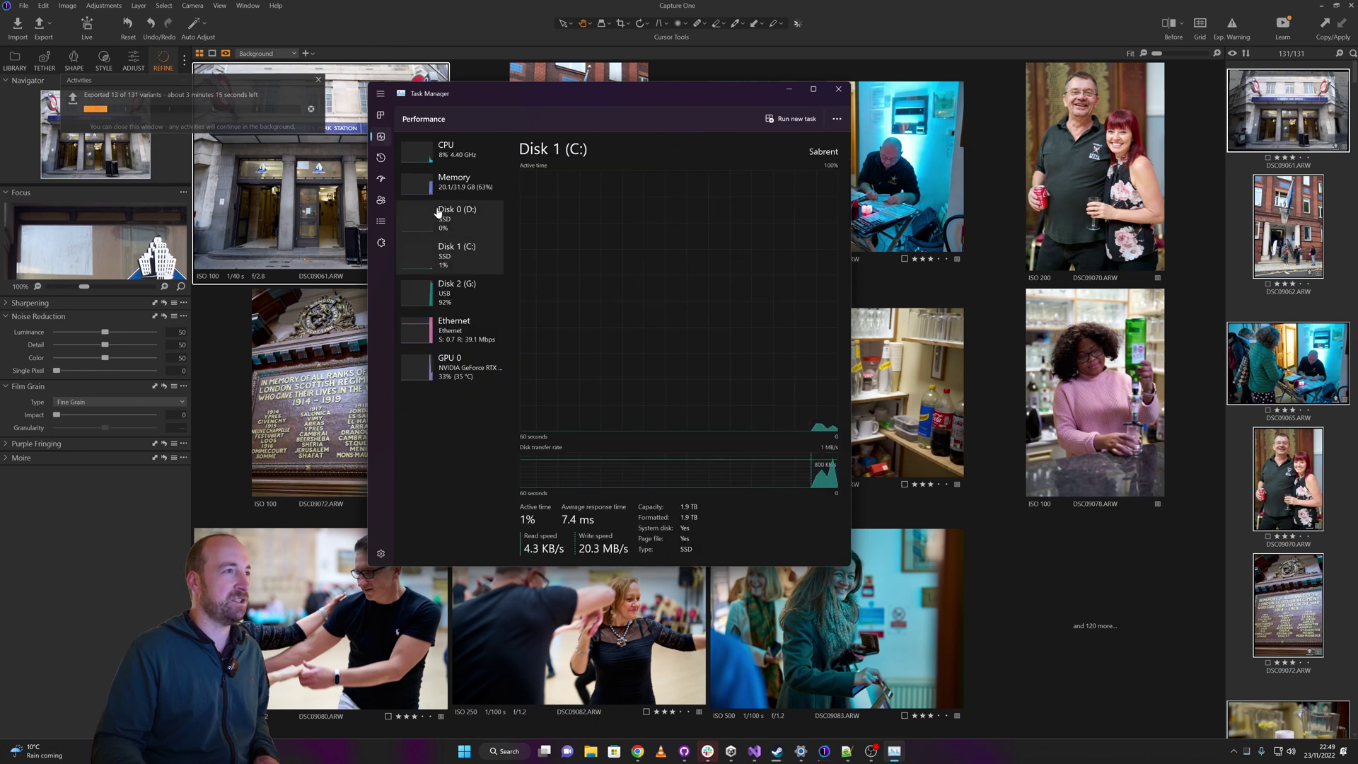
left_click(451, 364)
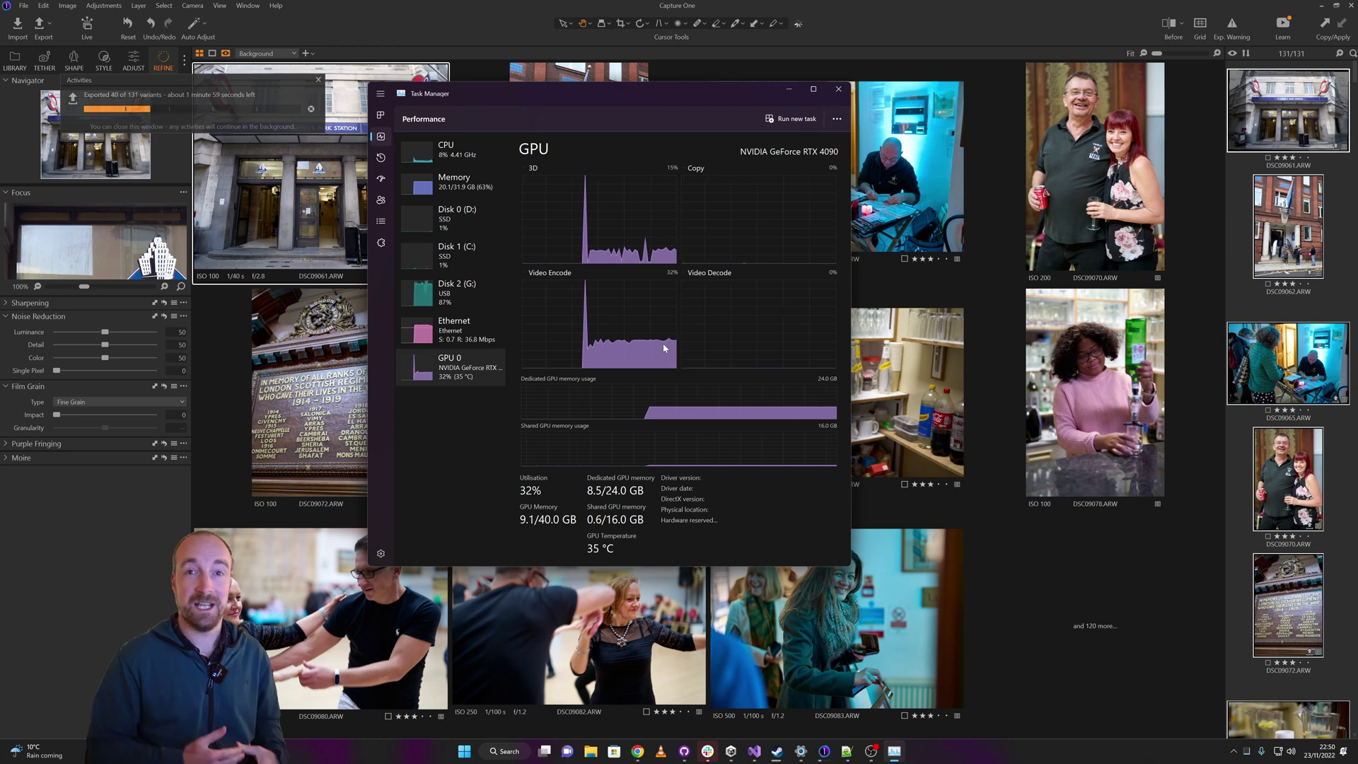
key("Home")
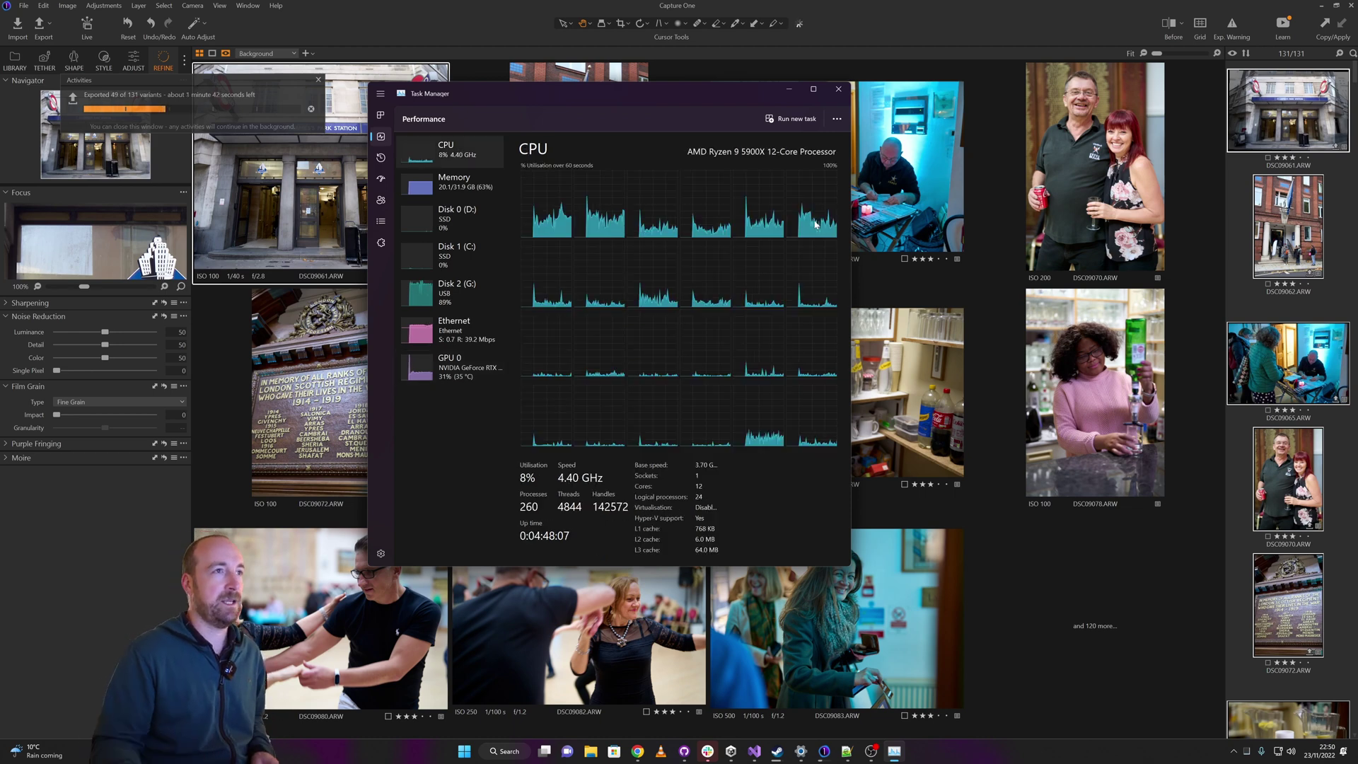